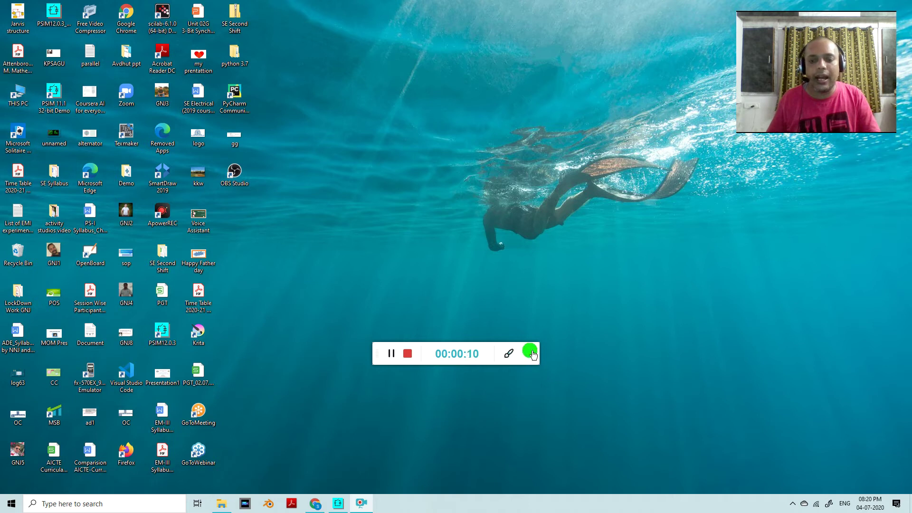
# Switch to PSIM and delete the leftover diode from the untitled1 schematic
pyautogui.click(532, 353)
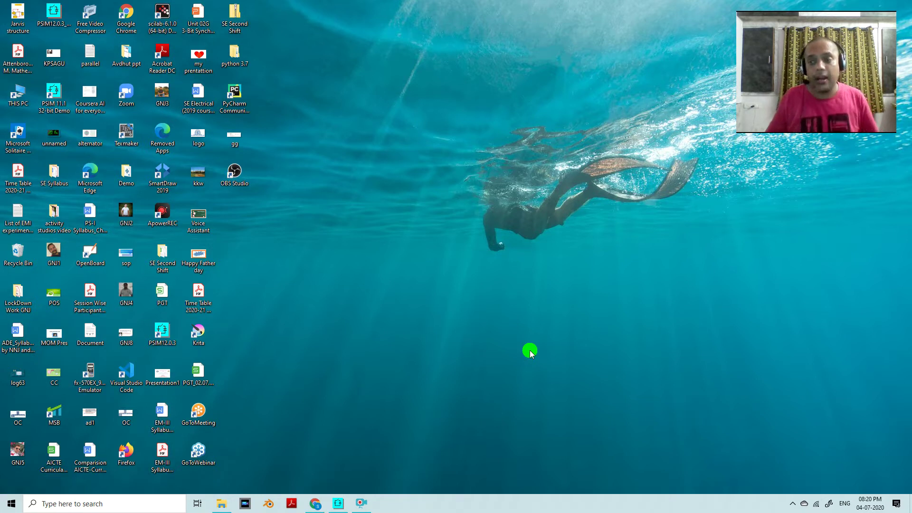
pyautogui.click(342, 502)
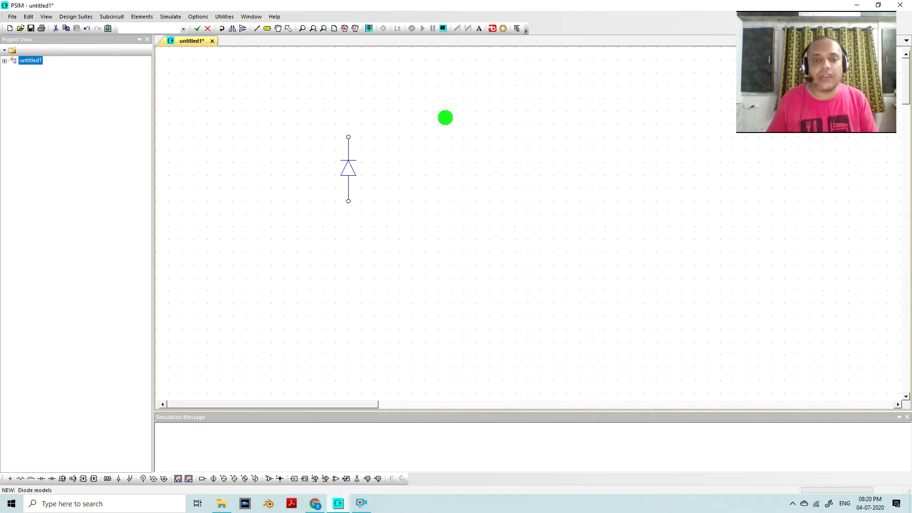
pyautogui.click(289, 28)
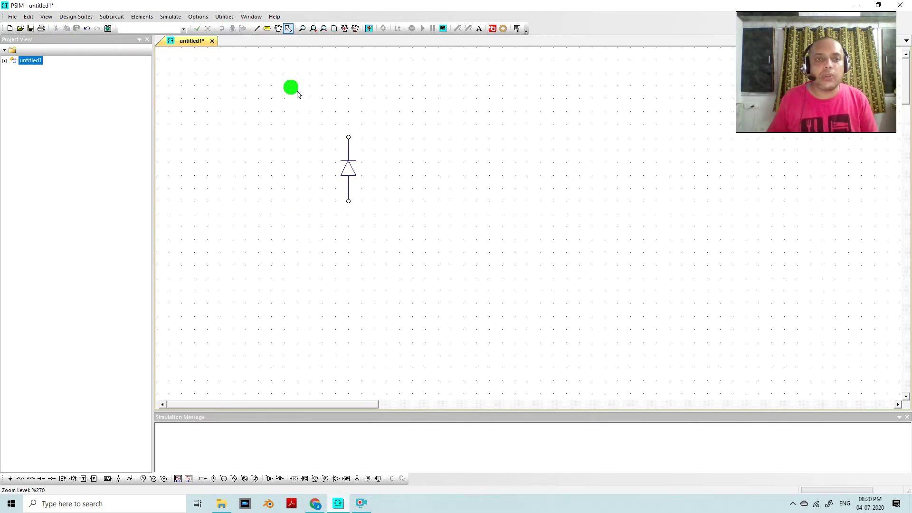
pyautogui.moveTo(290, 88); pyautogui.dragTo(384, 285)
pyautogui.press('Delete')
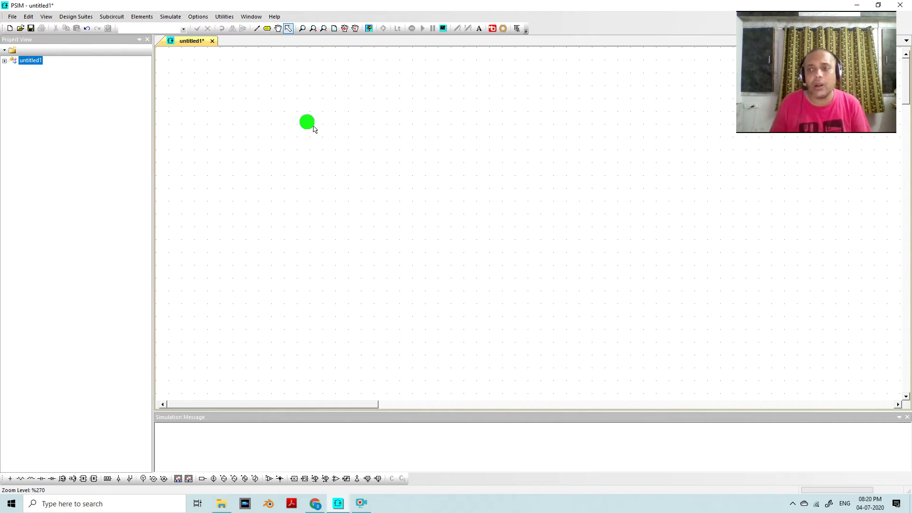
# Place a power diode switch, oriented vertically, in the upper part of the empty schematic
pyautogui.click(181, 17)
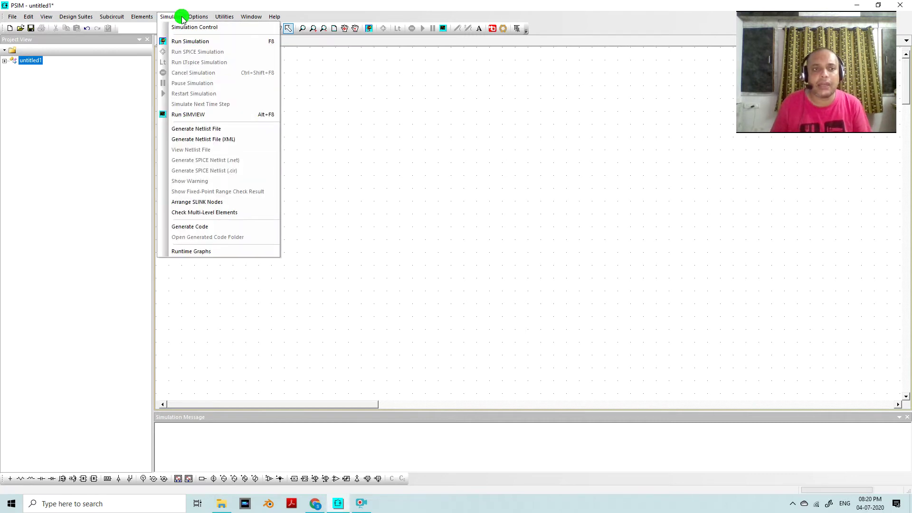
pyautogui.moveTo(142, 19)
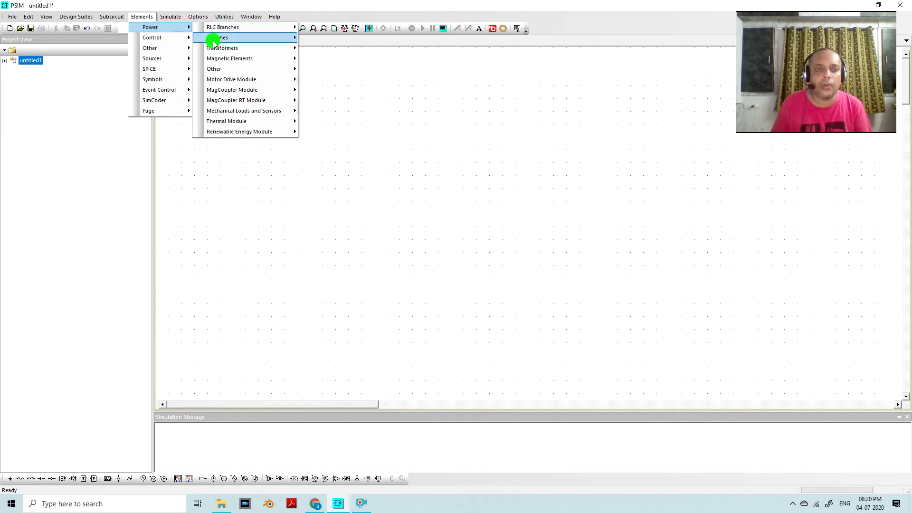
pyautogui.moveTo(214, 39)
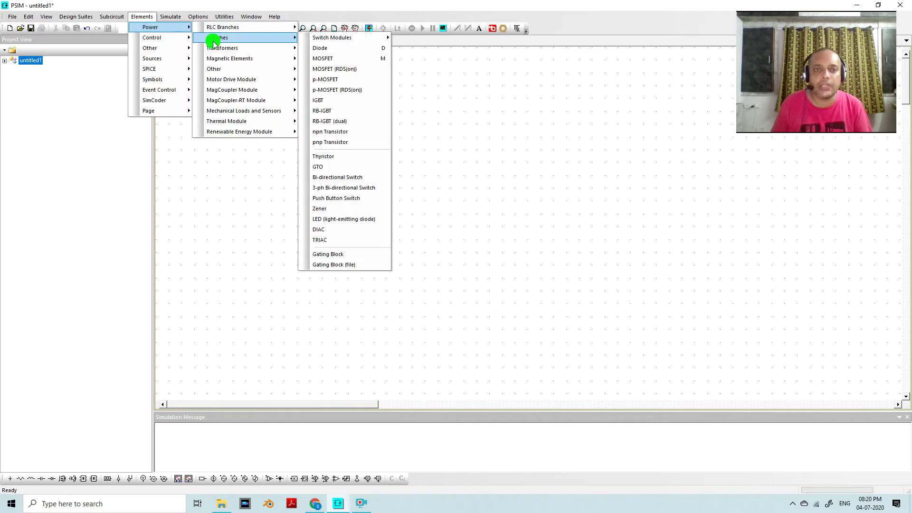
pyautogui.click(320, 49)
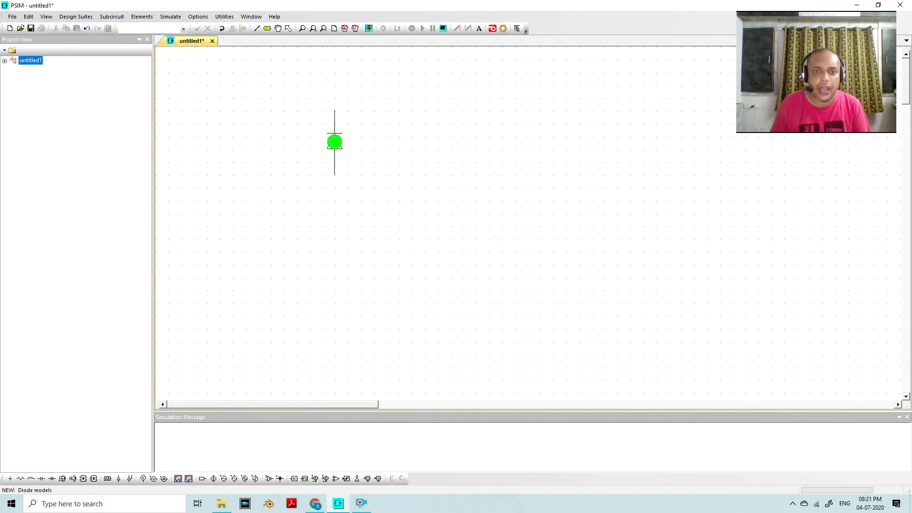
pyautogui.click(335, 141)
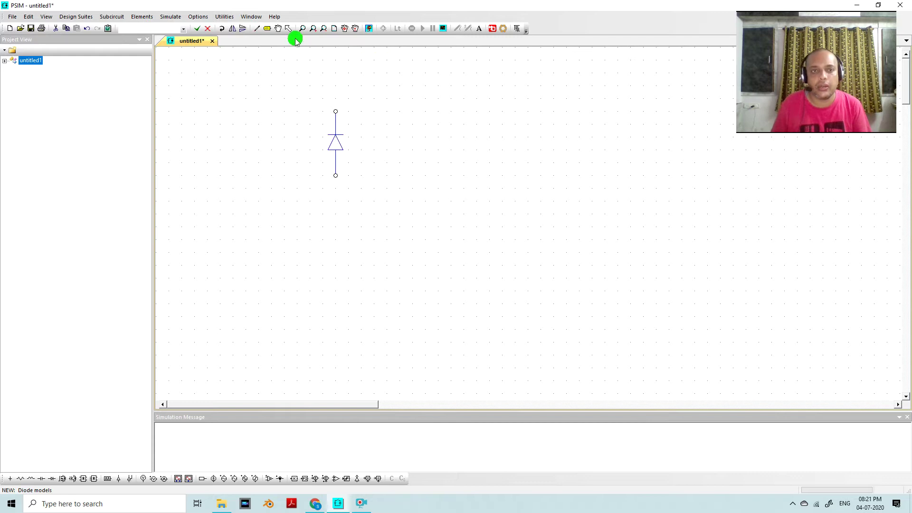
# Name the diode D1 and display its name on the schematic
pyautogui.doubleClick(334, 152)
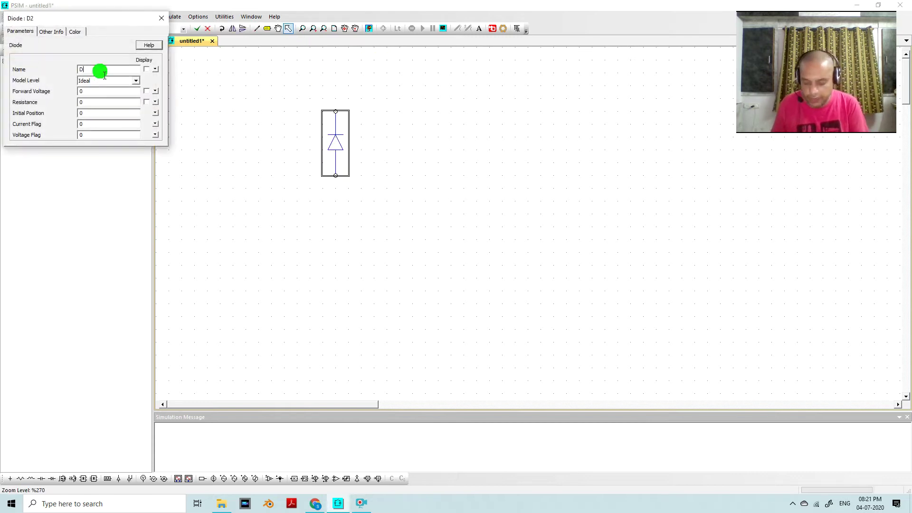
pyautogui.click(146, 70)
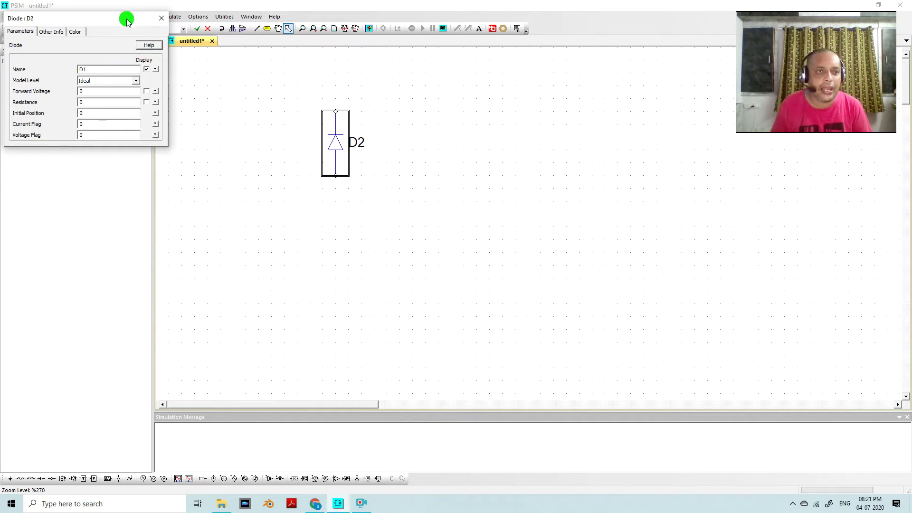
pyautogui.moveTo(126, 22); pyautogui.dragTo(190, 34)
pyautogui.click(225, 33)
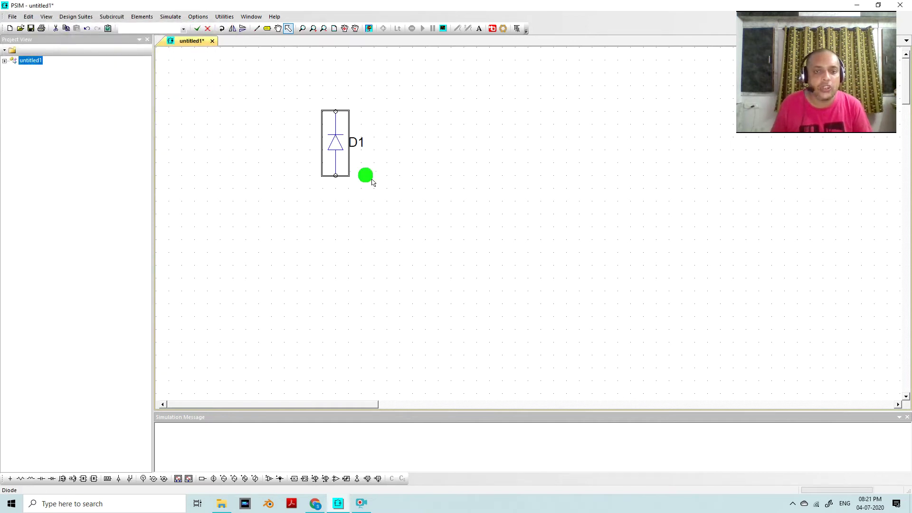
# Copy diode D1 with its label and place a copy well to its right and lower on the schematic
pyautogui.click(363, 166)
pyautogui.click(338, 143)
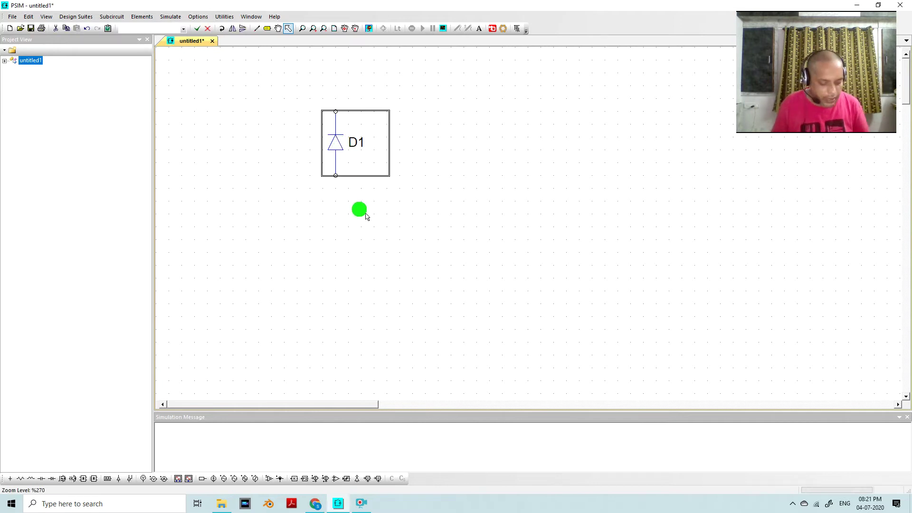
pyautogui.hotkey('ctrl', 'v')
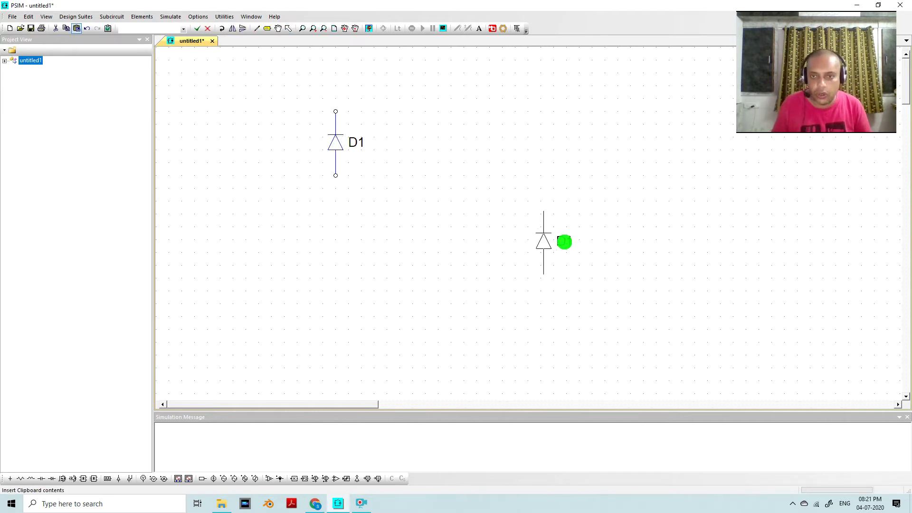
pyautogui.click(574, 232)
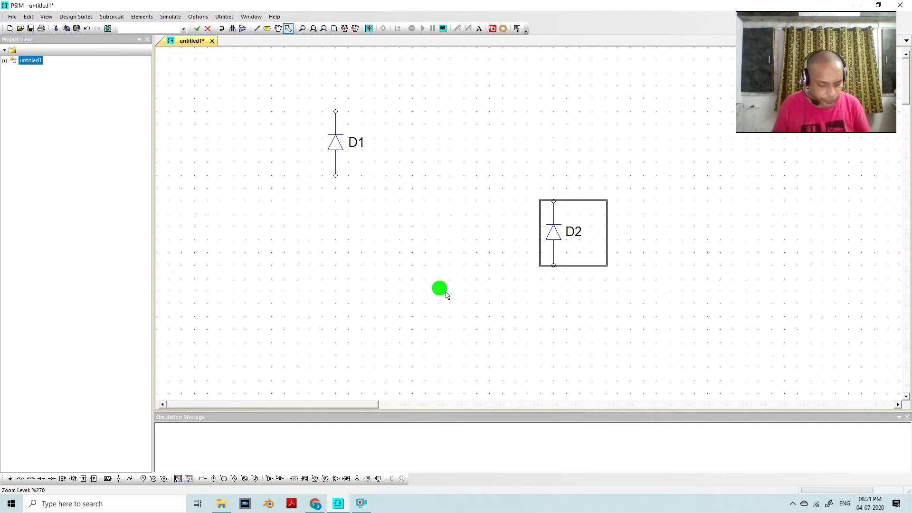
# Paste four more diodes: one right of D1, one below D1, a third in the upper row, and one below the upper row's middle diode
pyautogui.hotkey('ctrl', 'v')
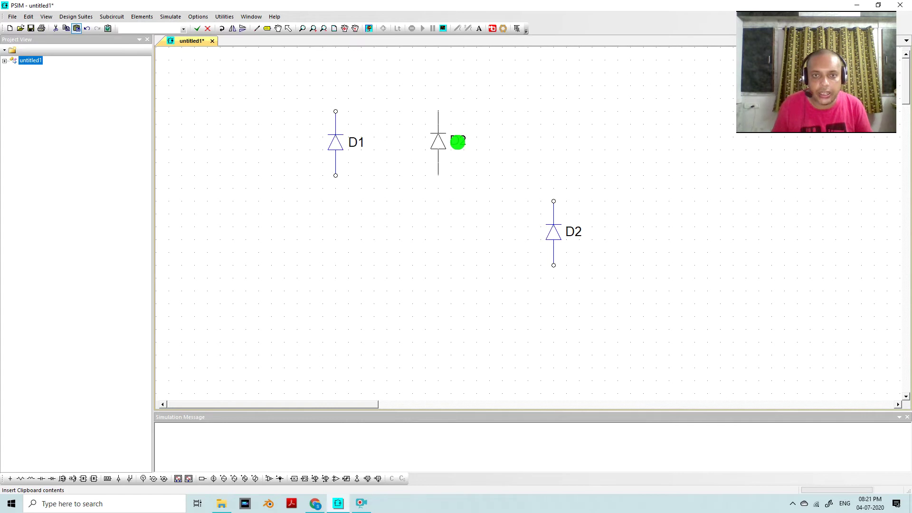
pyautogui.click(458, 141)
pyautogui.hotkey('ctrl', 'v')
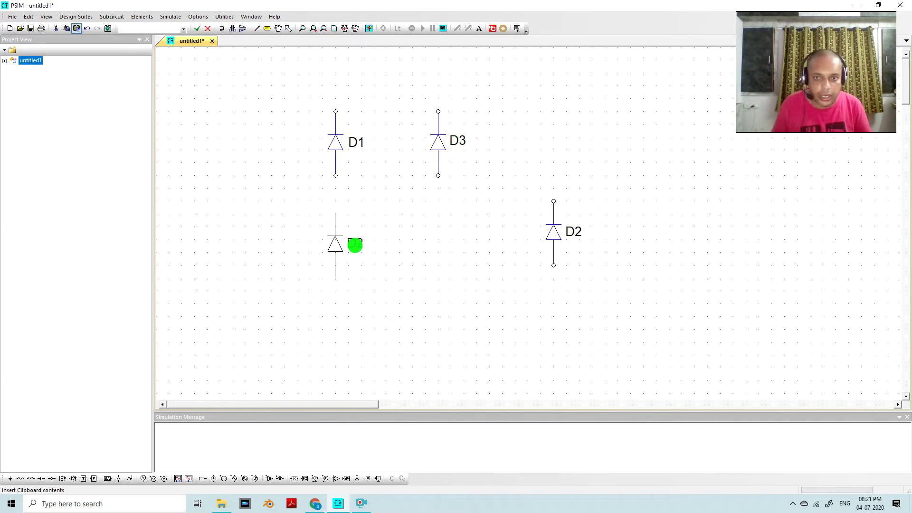
pyautogui.click(361, 250)
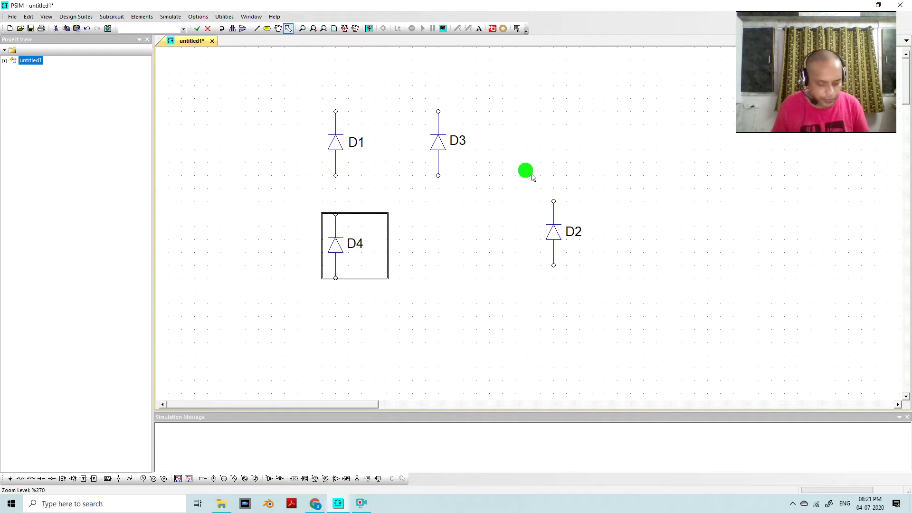
pyautogui.hotkey('ctrl', 'v')
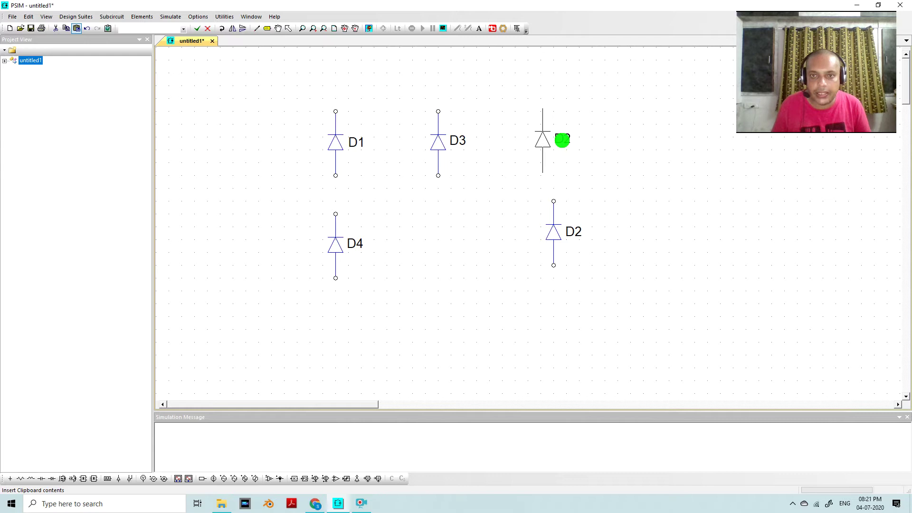
pyautogui.click(561, 143)
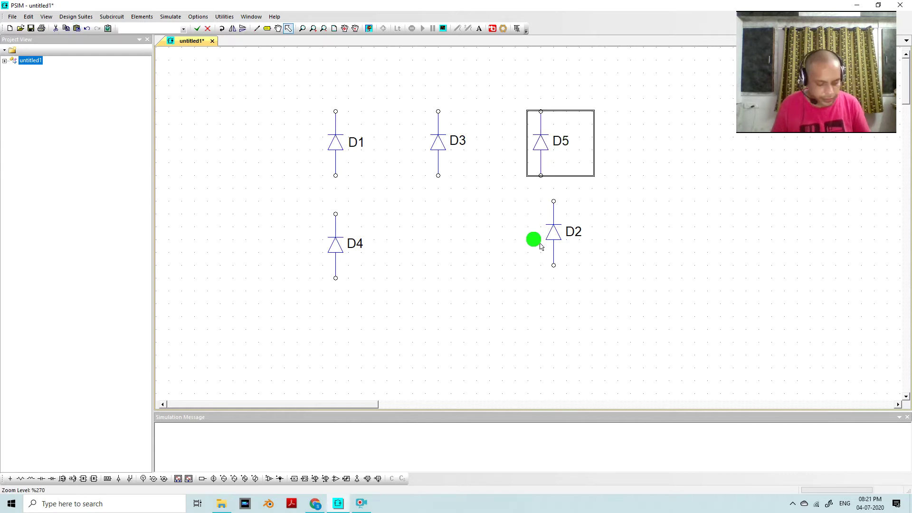
pyautogui.hotkey('ctrl', 'v')
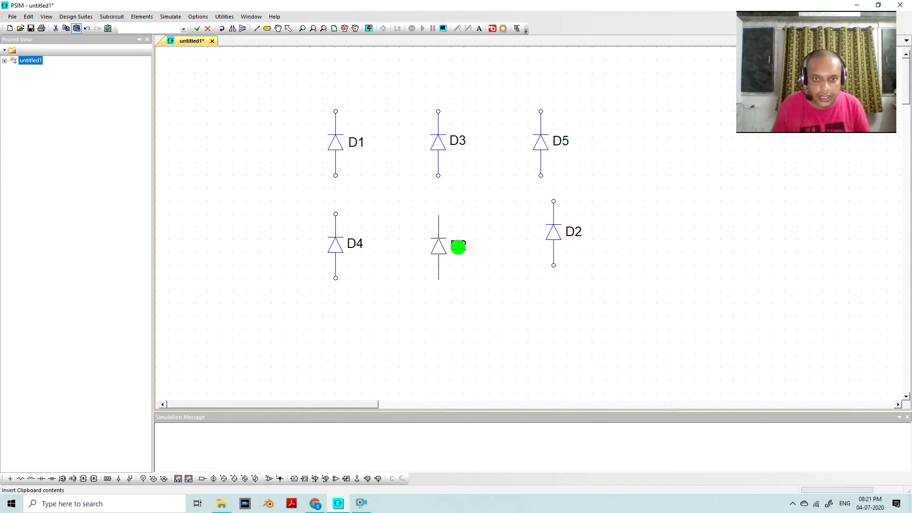
pyautogui.click(458, 246)
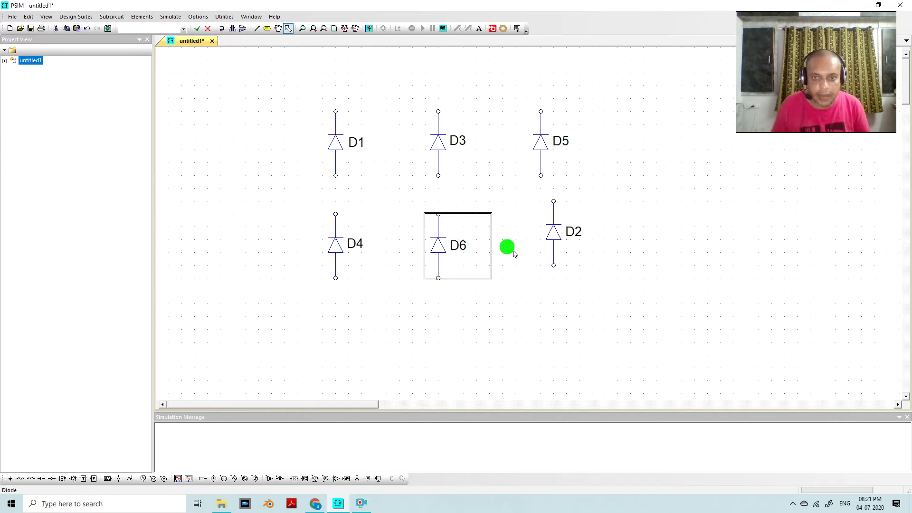
# Move diode D2 directly below D5 to complete the lower row of the two-by-three arrangement
pyautogui.click(288, 28)
pyautogui.click(570, 238)
pyautogui.moveTo(566, 238); pyautogui.dragTo(553, 251)
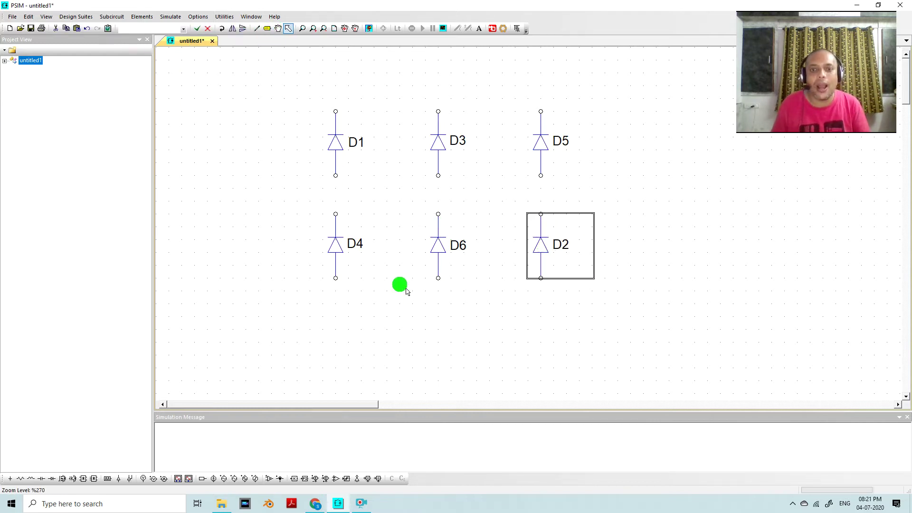
pyautogui.click(388, 320)
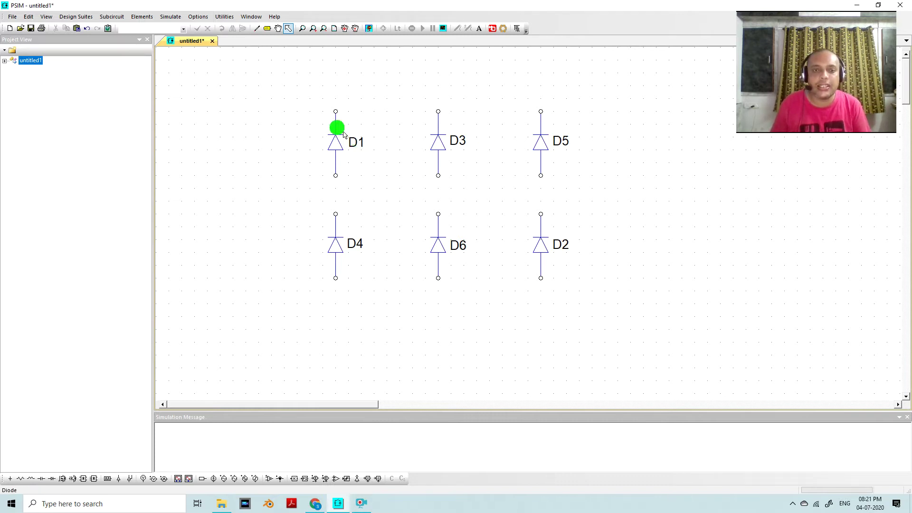
# Examine the numbering and pairing of the six diodes across the upper and lower rows
pyautogui.click(343, 151)
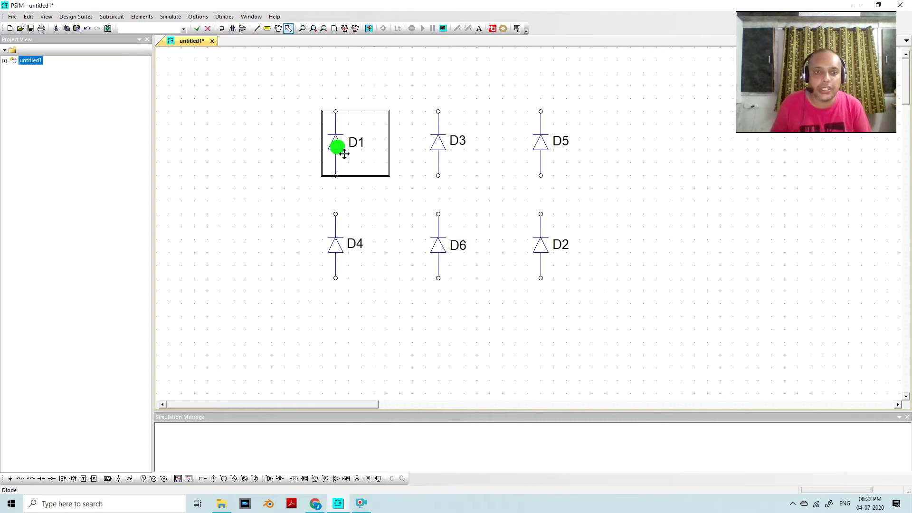
pyautogui.click(555, 250)
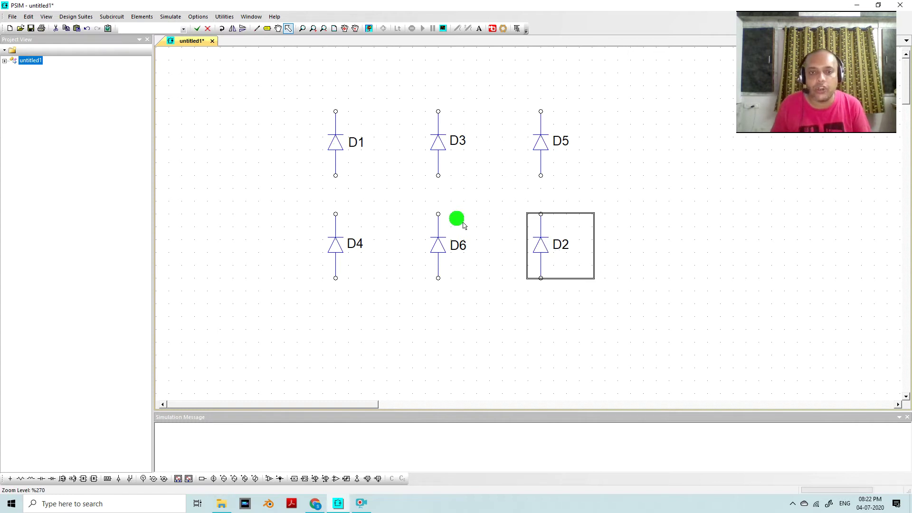
pyautogui.click(458, 143)
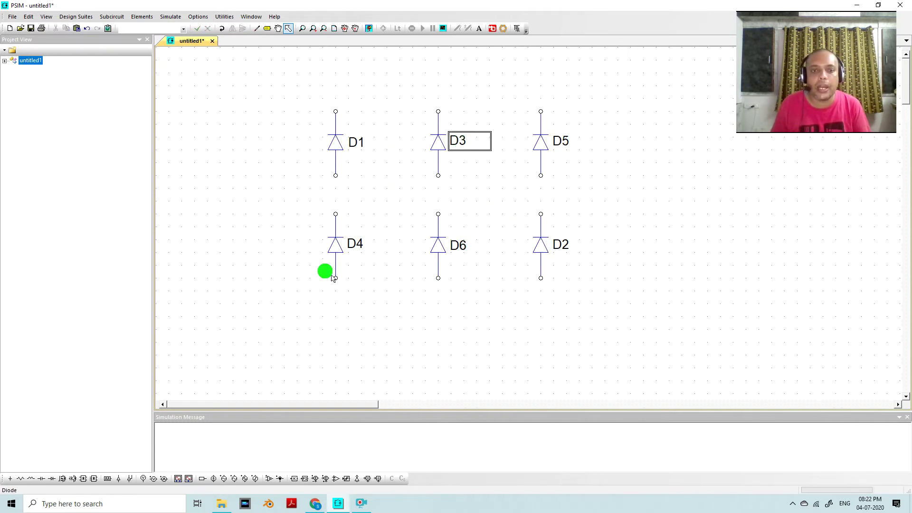
pyautogui.click(343, 248)
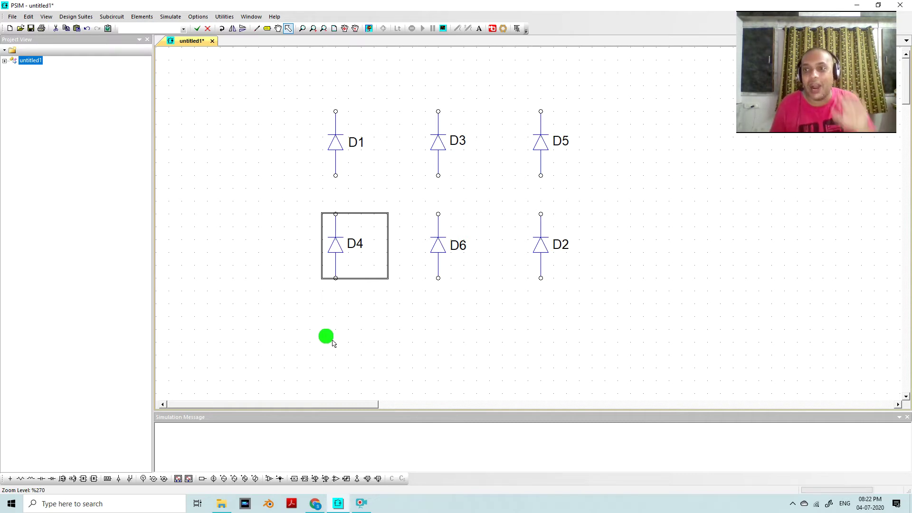
pyautogui.click(391, 170)
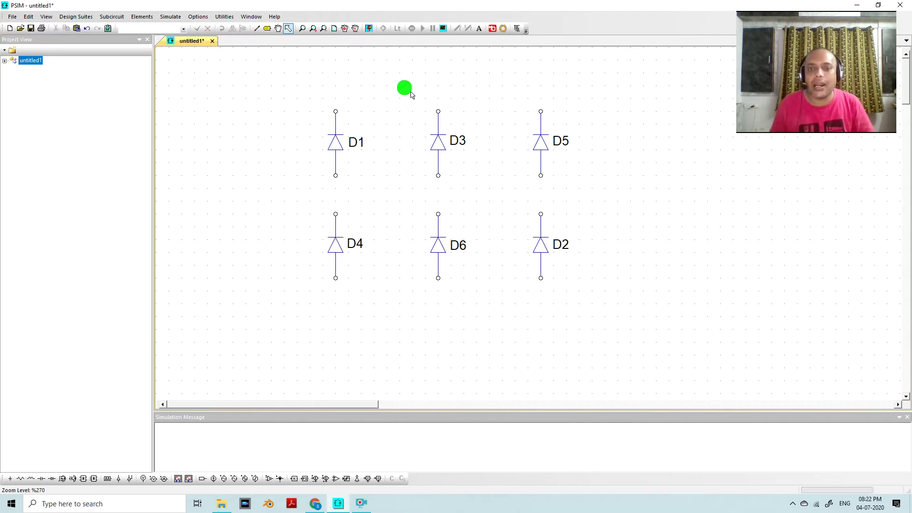
pyautogui.click(356, 144)
pyautogui.click(454, 147)
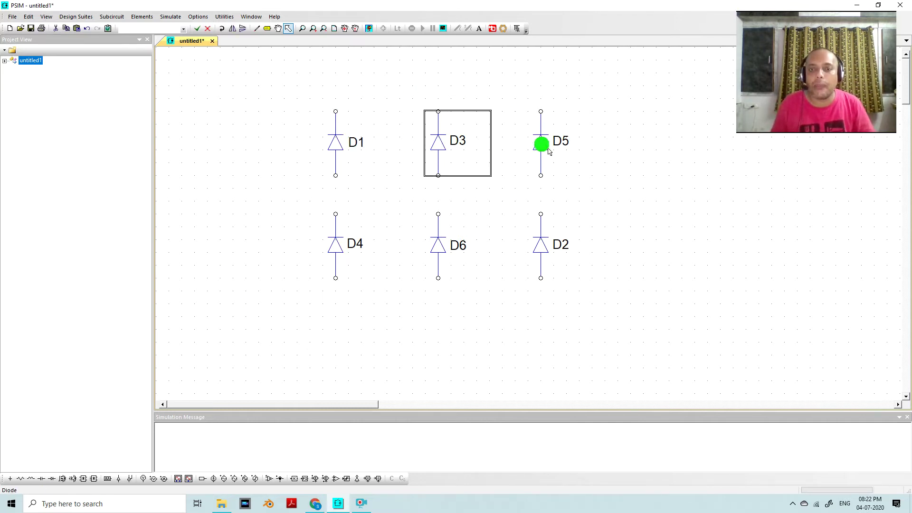
pyautogui.click(542, 144)
pyautogui.click(357, 145)
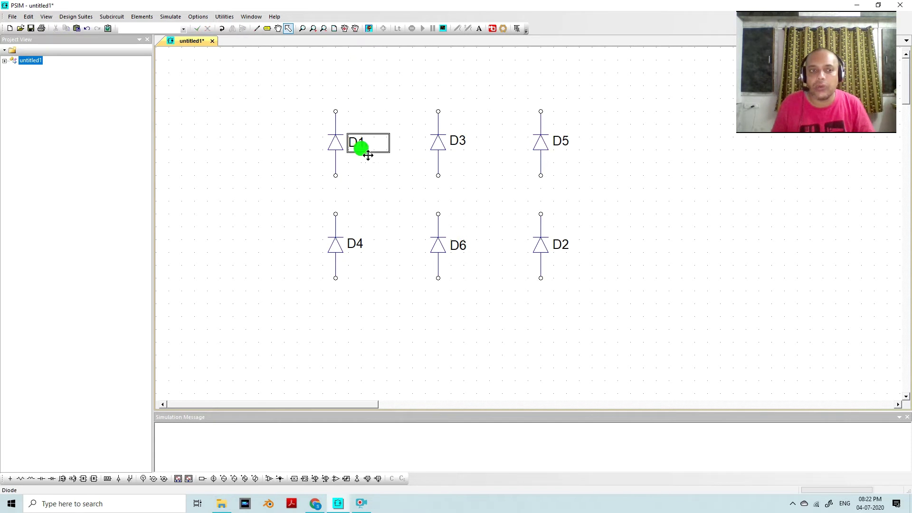
pyautogui.click(436, 160)
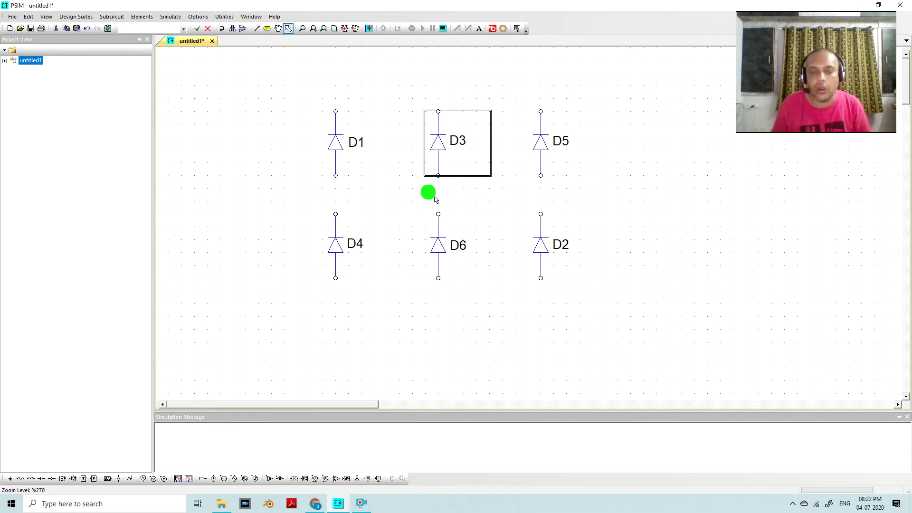
pyautogui.click(337, 254)
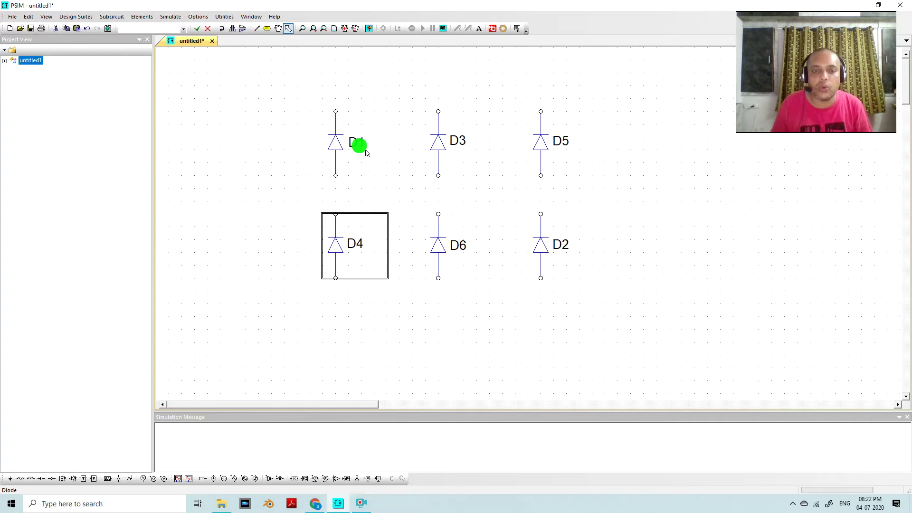
pyautogui.click(472, 144)
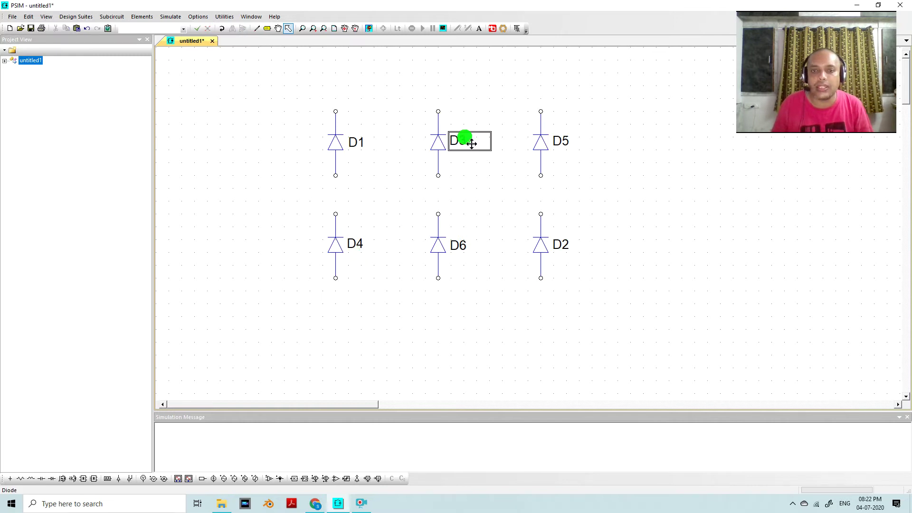
pyautogui.click(453, 256)
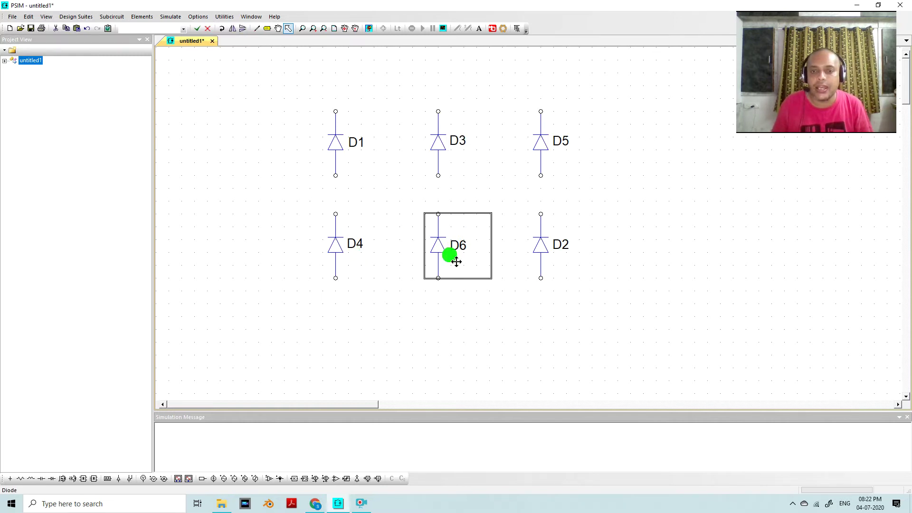
# Review which diodes form the upper group, the lower group and each vertical leg of the bridge
pyautogui.click(571, 147)
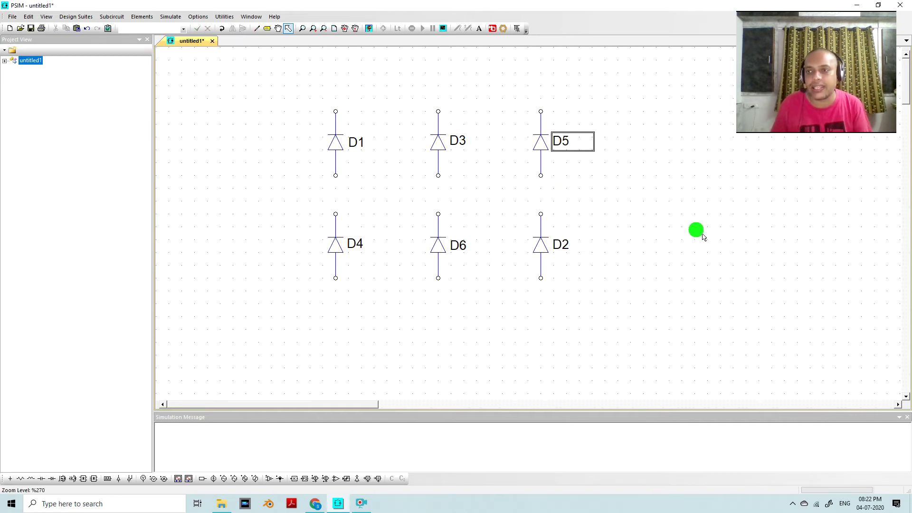
pyautogui.click(563, 252)
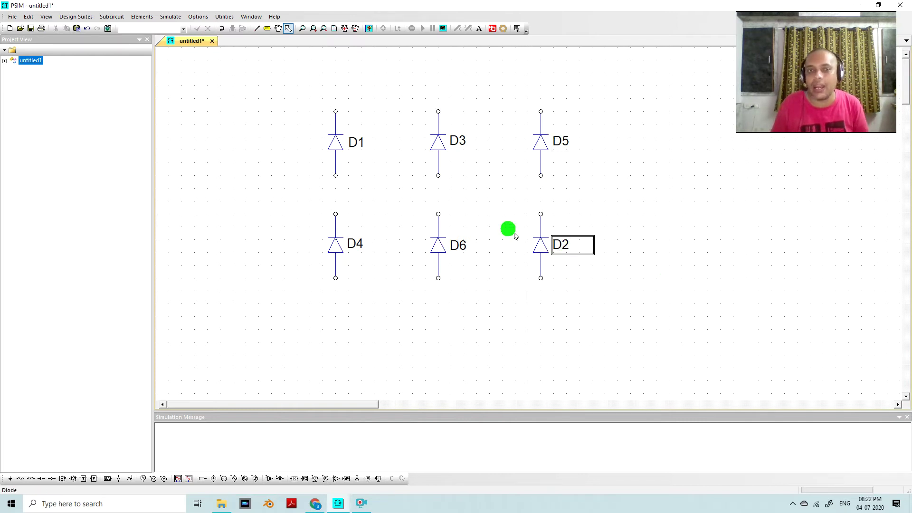
pyautogui.click(344, 144)
pyautogui.click(446, 146)
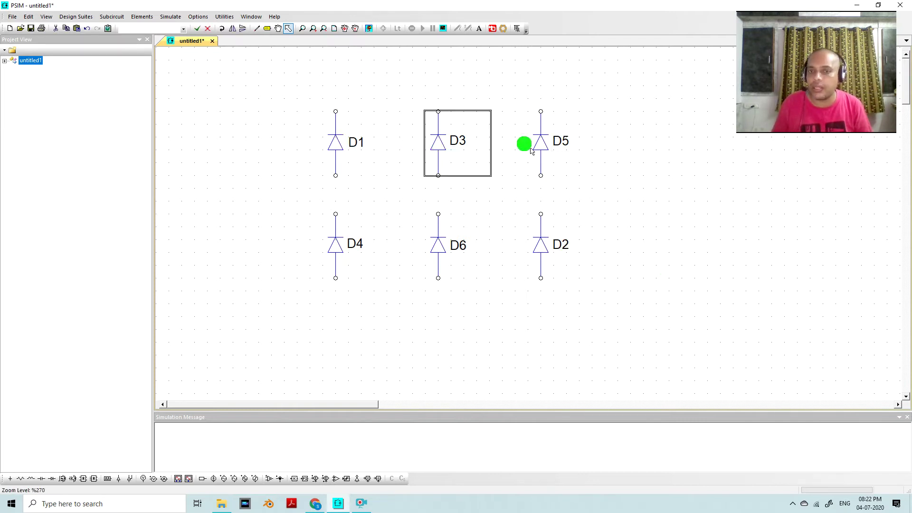
pyautogui.click(535, 146)
pyautogui.click(338, 247)
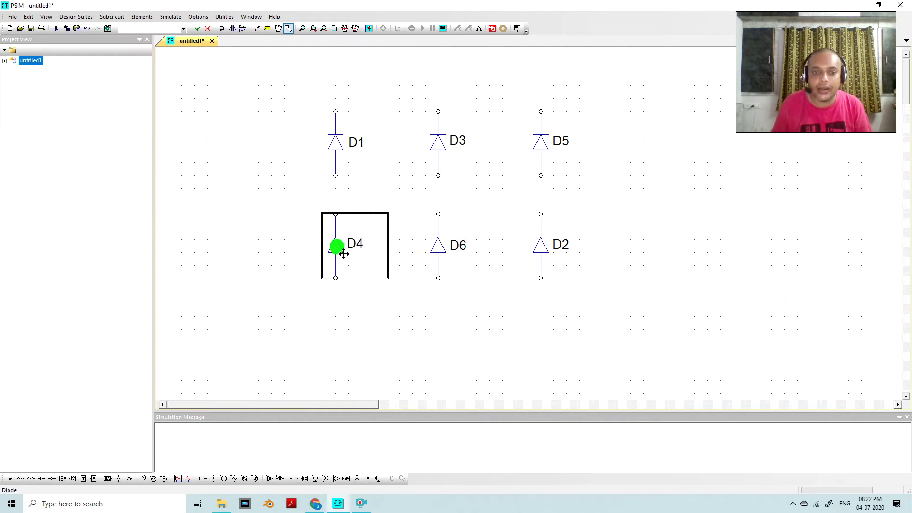
pyautogui.click(356, 148)
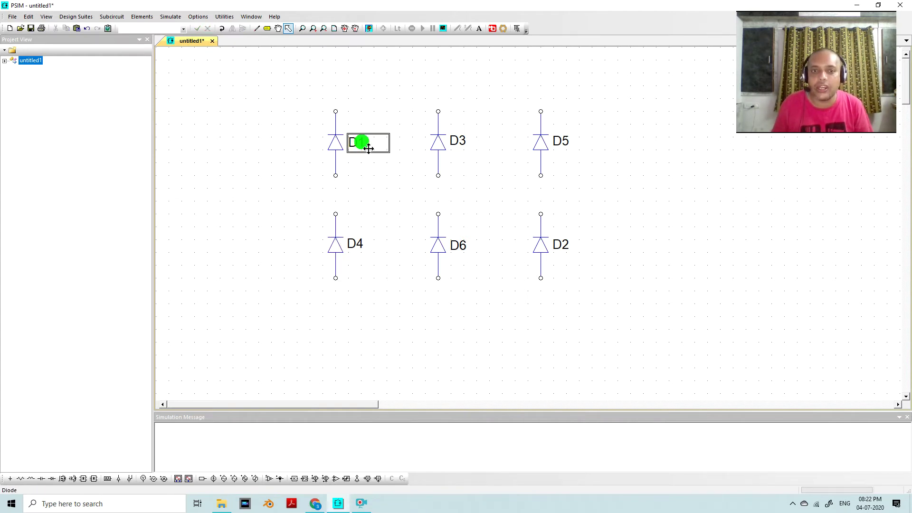
pyautogui.click(347, 269)
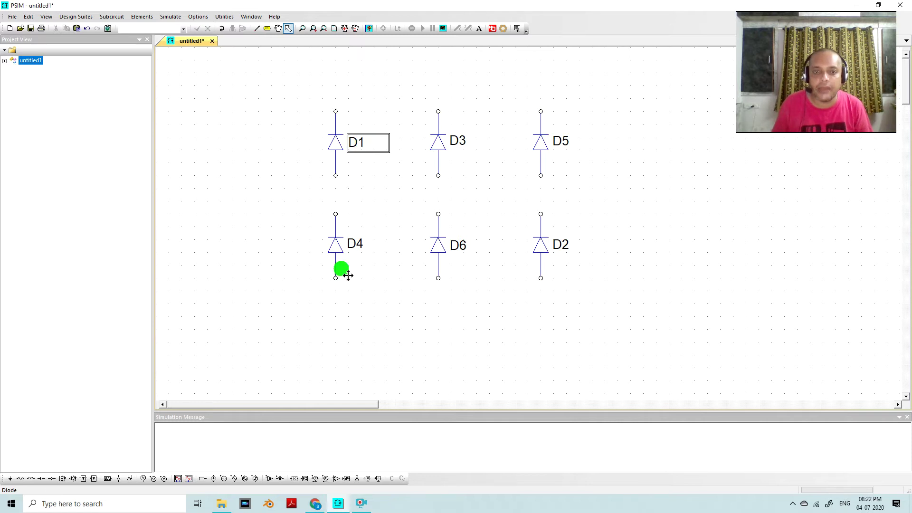
pyautogui.click(459, 146)
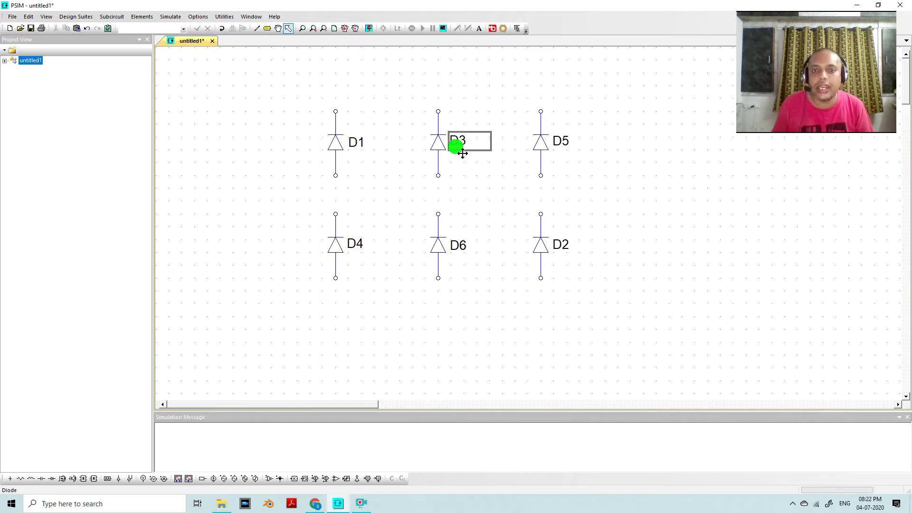
pyautogui.click(464, 262)
pyautogui.click(568, 154)
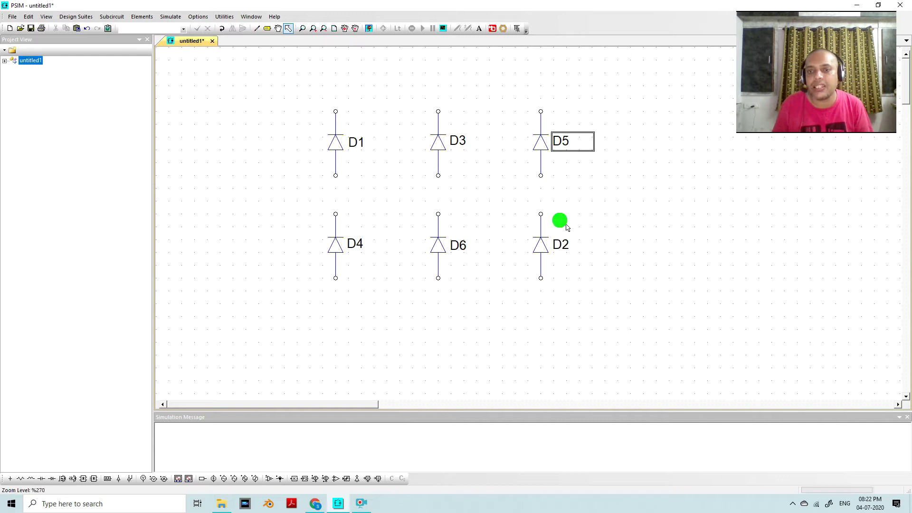
pyautogui.click(564, 250)
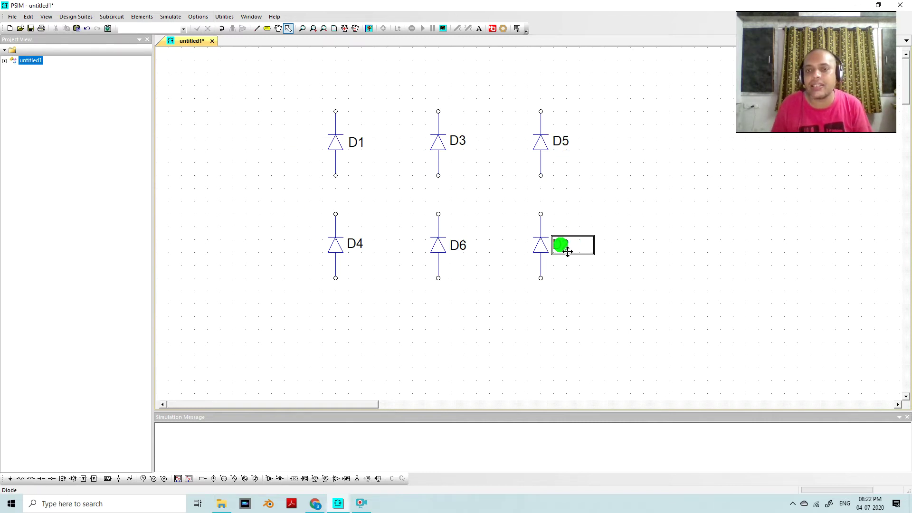
pyautogui.click(507, 321)
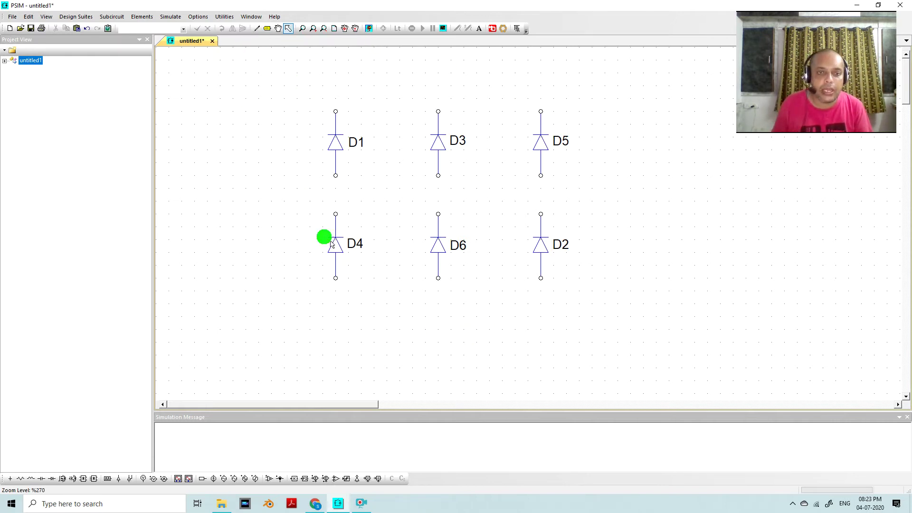
# Move the lower row of diodes D4, D6 and D2 together straight down to widen the gap below the upper row
pyautogui.moveTo(305, 190); pyautogui.dragTo(613, 335)
pyautogui.moveTo(541, 233); pyautogui.dragTo(545, 280)
pyautogui.click(706, 259)
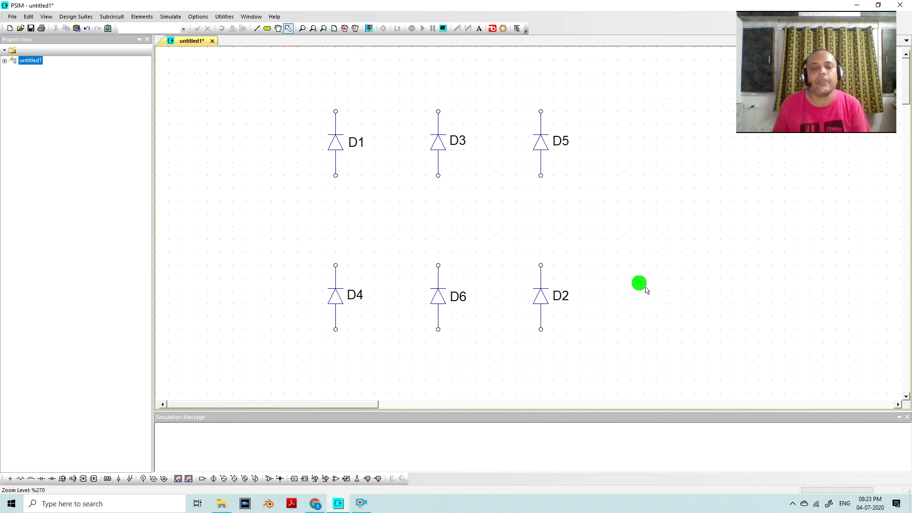
# Wire the upper ends of D1, D3 and D5 together, connect D1 to D4 and D3 to D6, and clear the stray stub at D6
pyautogui.click(257, 28)
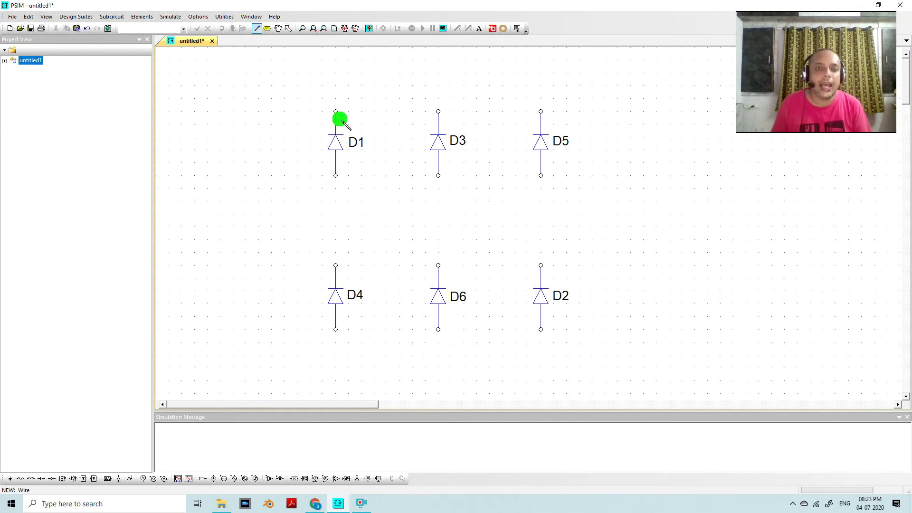
pyautogui.moveTo(340, 113); pyautogui.dragTo(541, 112)
pyautogui.moveTo(336, 175)
pyautogui.mouseDown()
pyautogui.moveTo(326, 212)
pyautogui.moveTo(340, 262)
pyautogui.mouseUp()
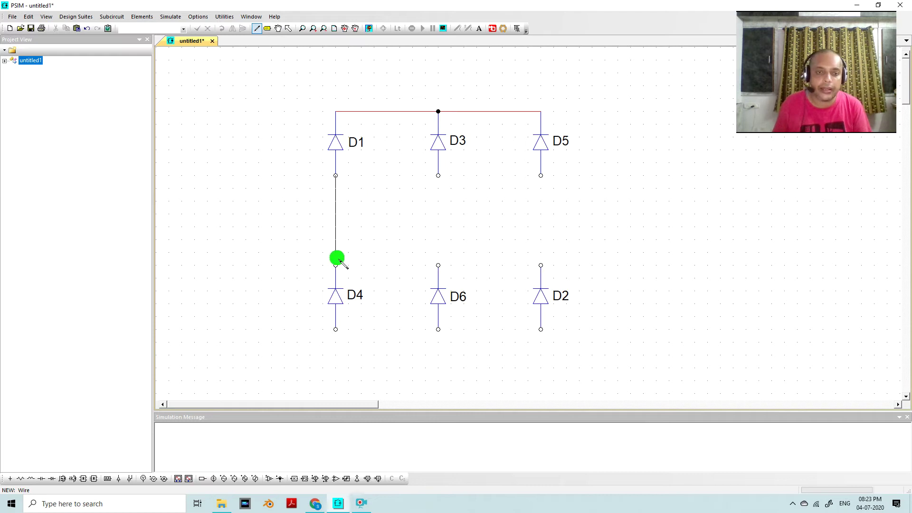
pyautogui.moveTo(438, 175); pyautogui.dragTo(438, 265)
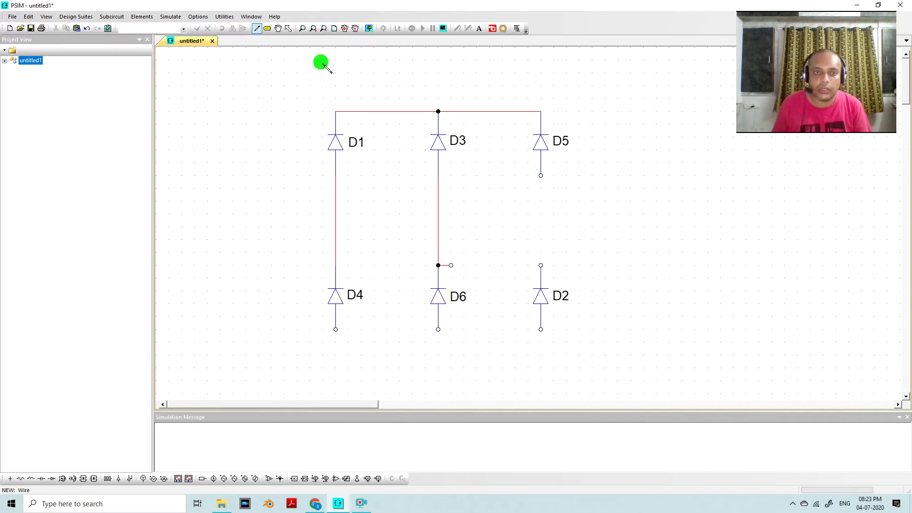
pyautogui.click(439, 265)
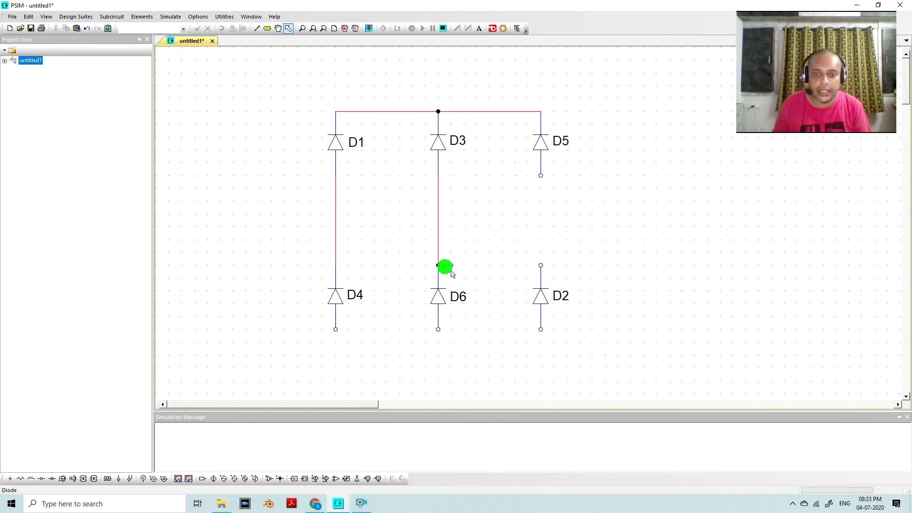
# Wire D5 down to D2 and join the lower ends of D4, D6 and D2 with a common wire
pyautogui.click(257, 28)
pyautogui.moveTo(542, 178); pyautogui.dragTo(541, 288)
pyautogui.moveTo(335, 329); pyautogui.dragTo(541, 330)
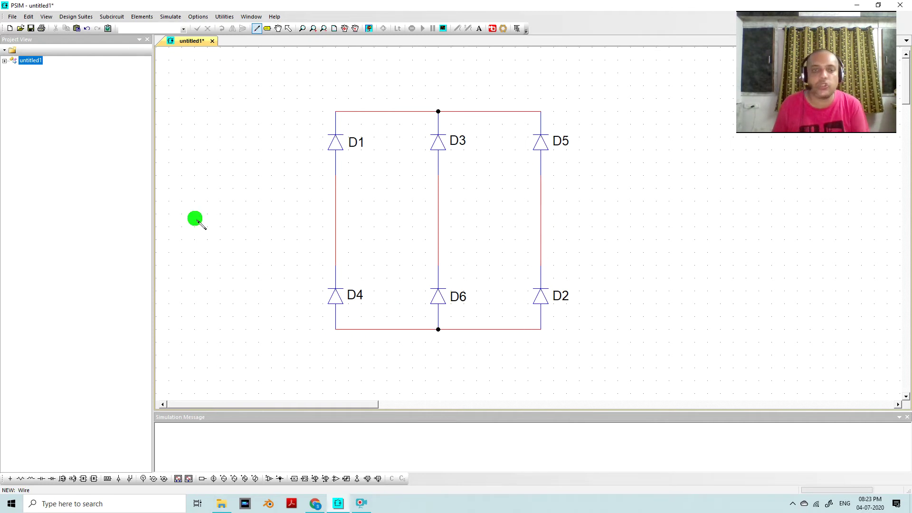
pyautogui.click(288, 29)
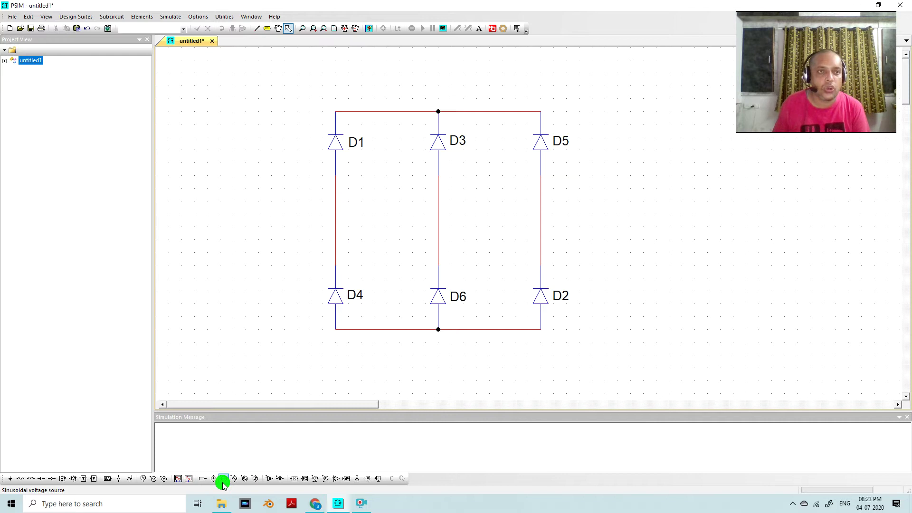
# Place one 3-ph Sine voltage source to the left of the diode bridge, midway between the two rows
pyautogui.click(136, 16)
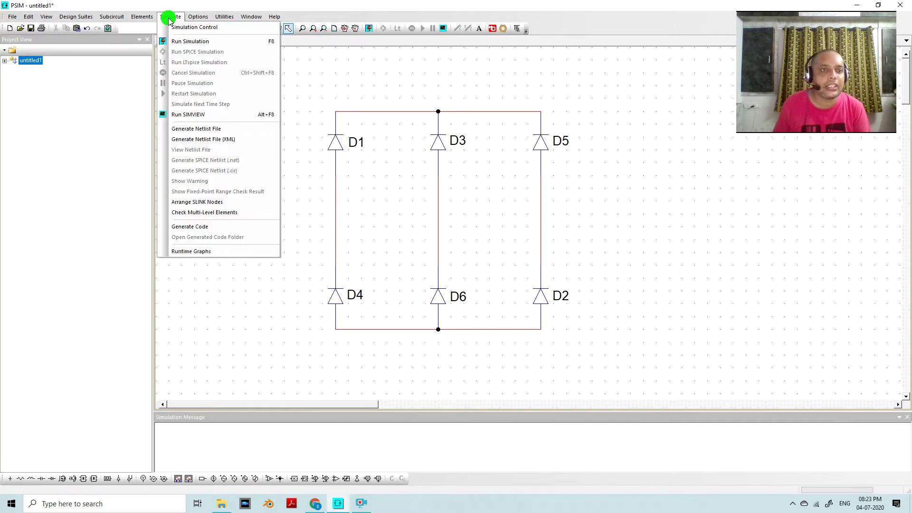
pyautogui.moveTo(141, 27)
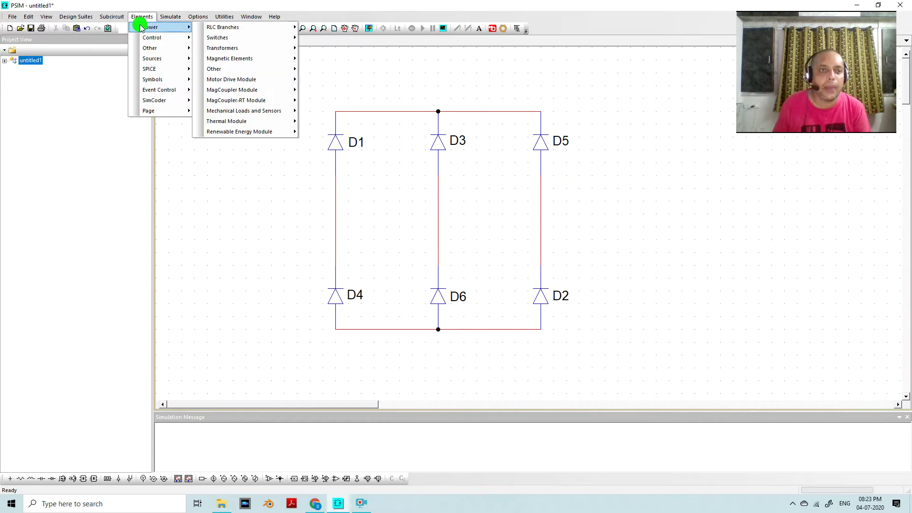
pyautogui.moveTo(204, 38)
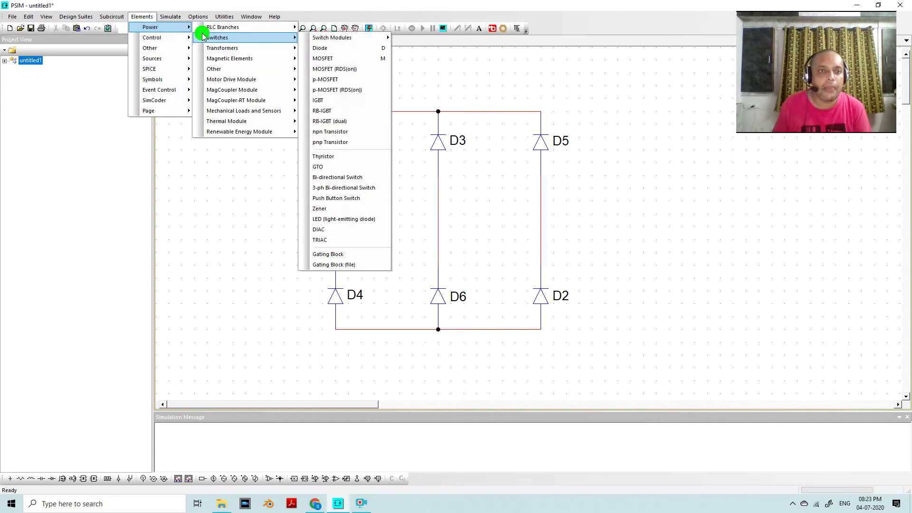
pyautogui.moveTo(224, 49)
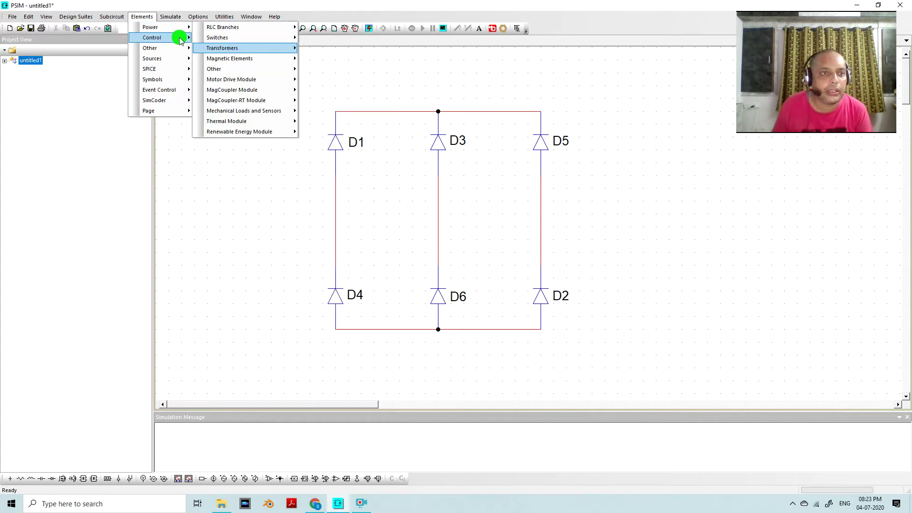
pyautogui.moveTo(176, 58)
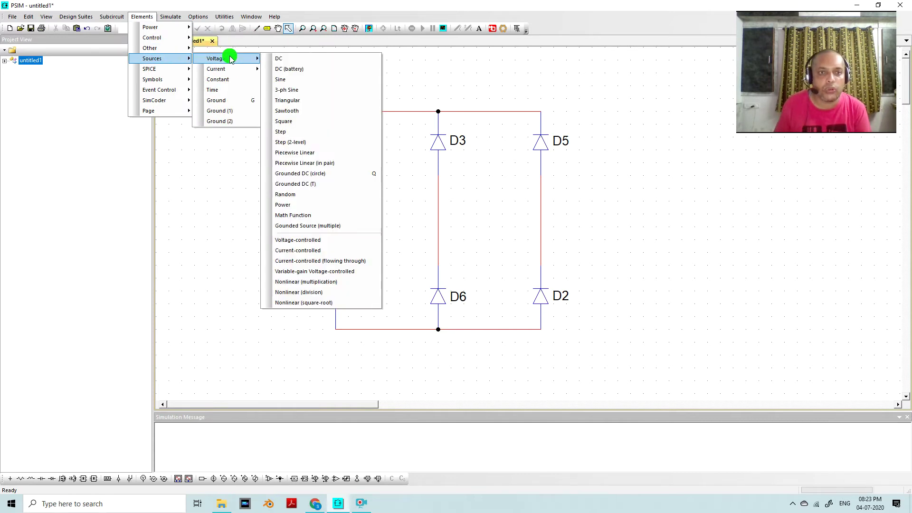
pyautogui.click(292, 89)
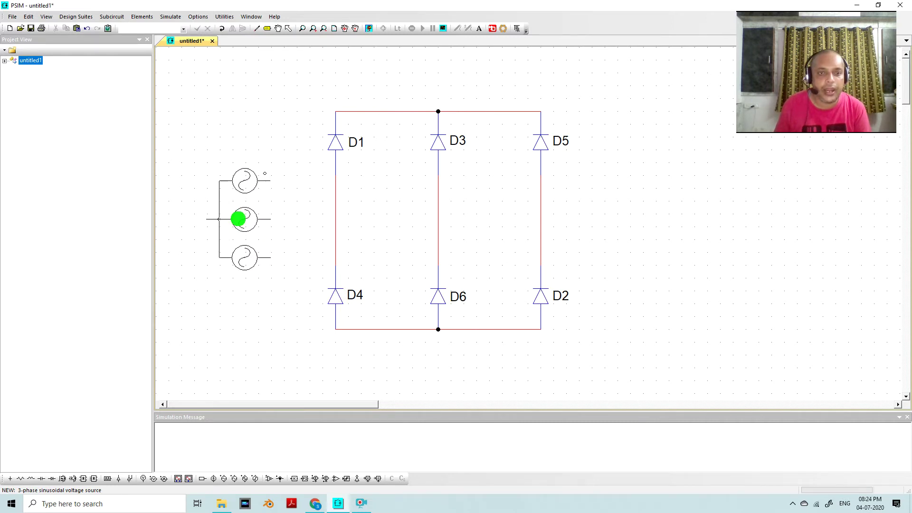
pyautogui.click(238, 226)
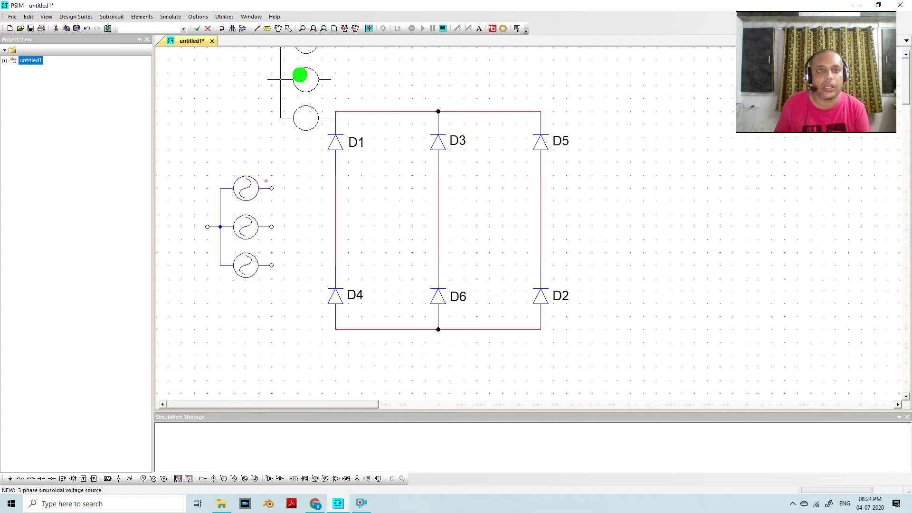
pyautogui.click(288, 28)
# Set the three-phase source to 415v line-line rms and frequency 50, name it ThreePhaseSupply, and display its voltage and frequency
pyautogui.doubleClick(253, 210)
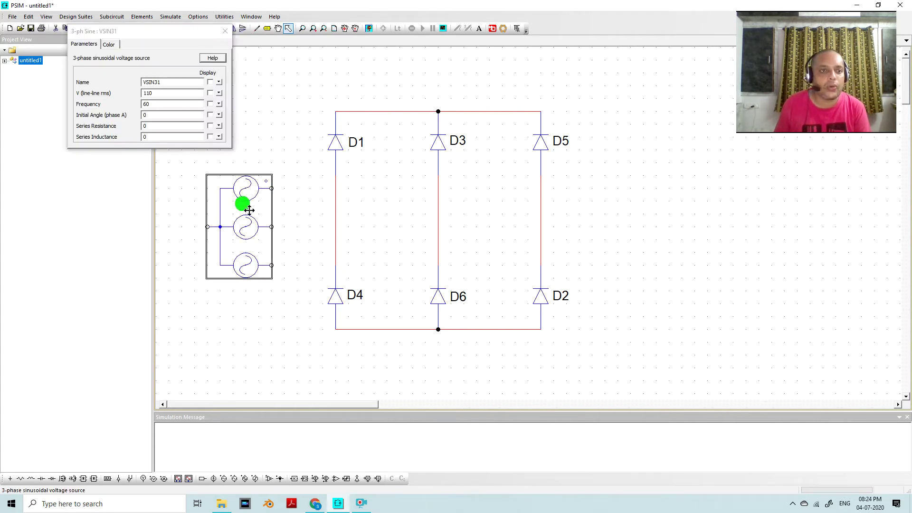
pyautogui.click(156, 91)
pyautogui.moveTo(157, 91); pyautogui.dragTo(80, 92)
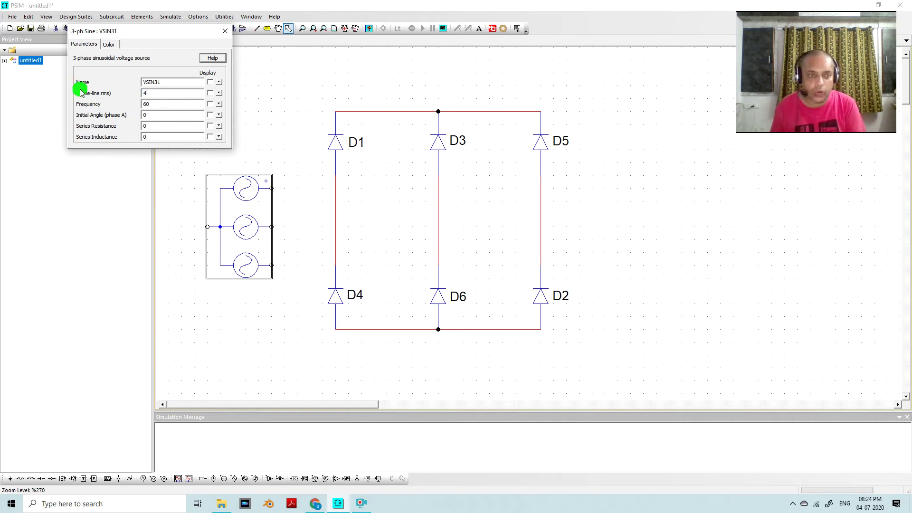
pyautogui.click(210, 94)
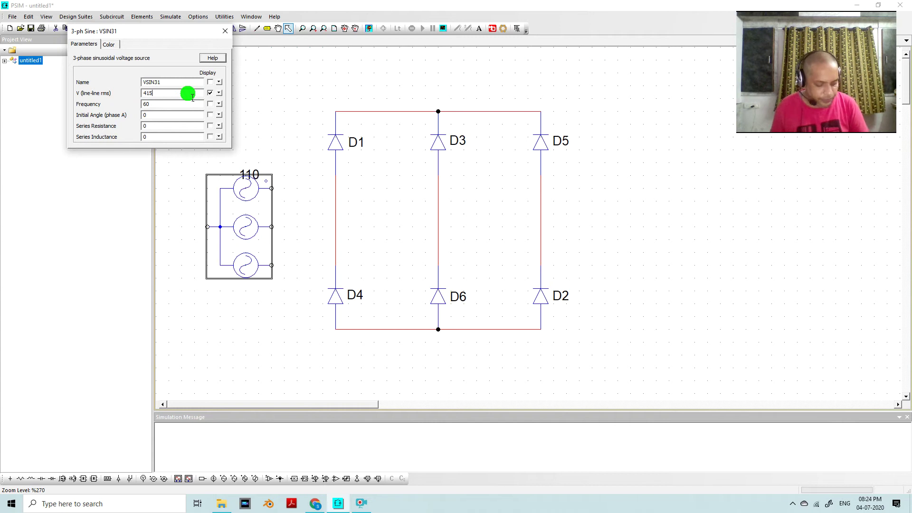
pyautogui.moveTo(187, 105); pyautogui.dragTo(105, 106)
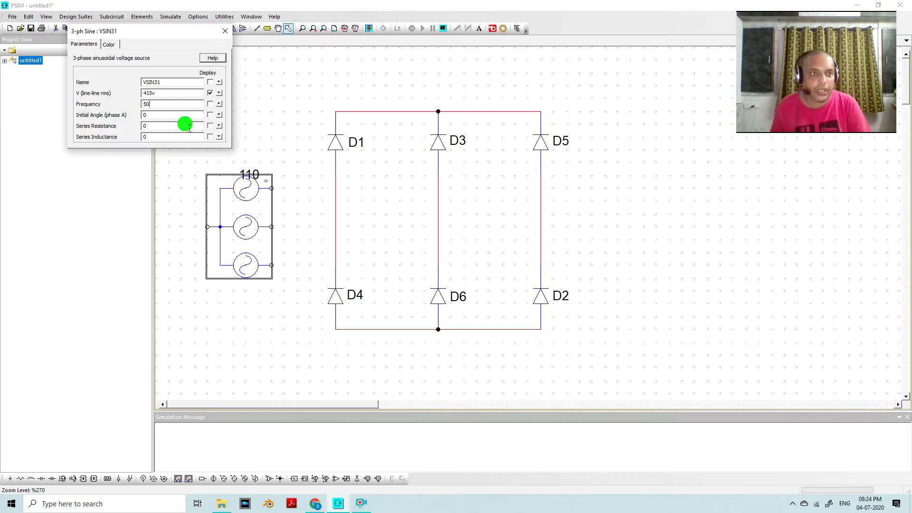
pyautogui.moveTo(193, 82); pyautogui.dragTo(128, 85)
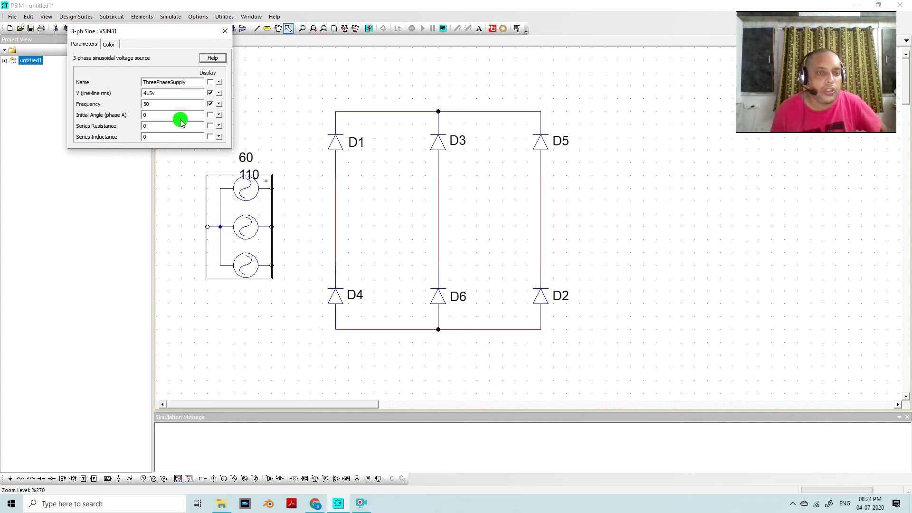
pyautogui.click(225, 31)
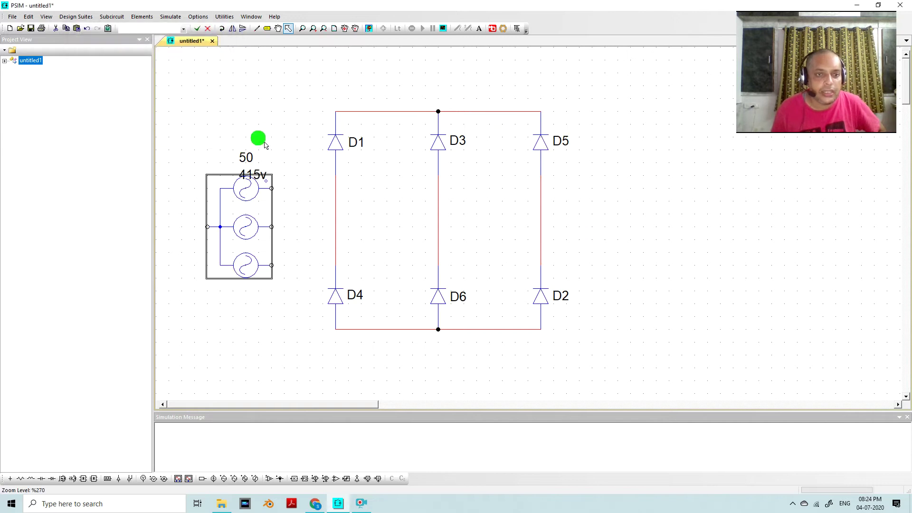
# Display the three-phase source's name on the schematic and move the ThreePhaseSupply label above its frequency label
pyautogui.doubleClick(255, 186)
pyautogui.click(205, 85)
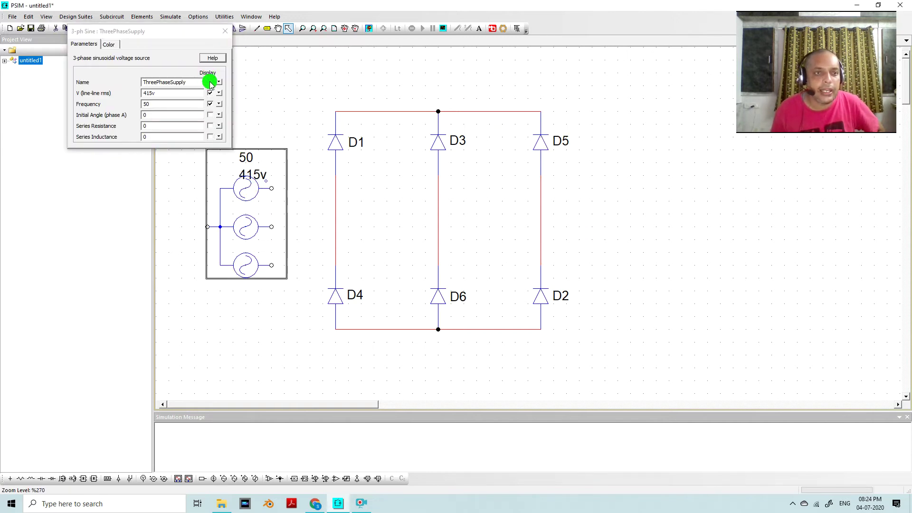
pyautogui.click(225, 31)
pyautogui.click(287, 112)
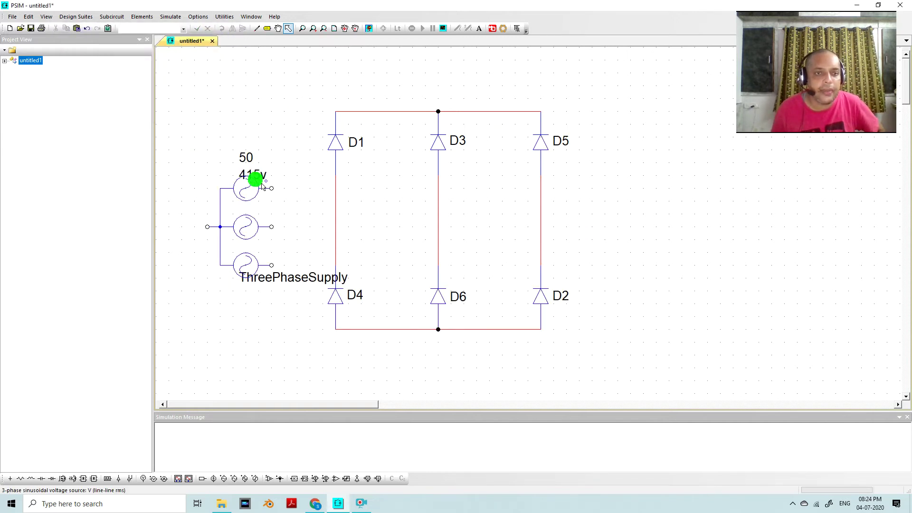
pyautogui.click(280, 280)
pyautogui.moveTo(283, 285); pyautogui.dragTo(242, 136)
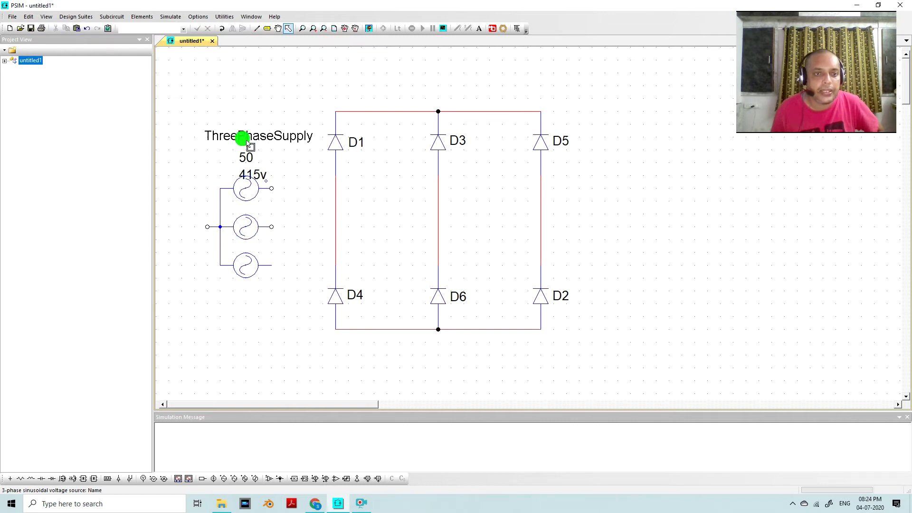
# Add units to the three-phase source's values, setting the line-line rms voltage to 415V and the frequency to 50Hz
pyautogui.doubleClick(256, 163)
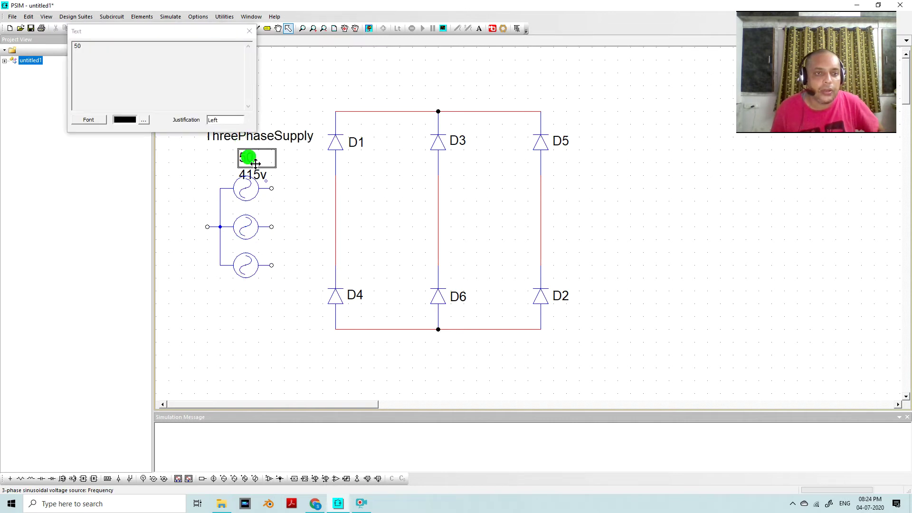
pyautogui.click(280, 193)
pyautogui.doubleClick(244, 200)
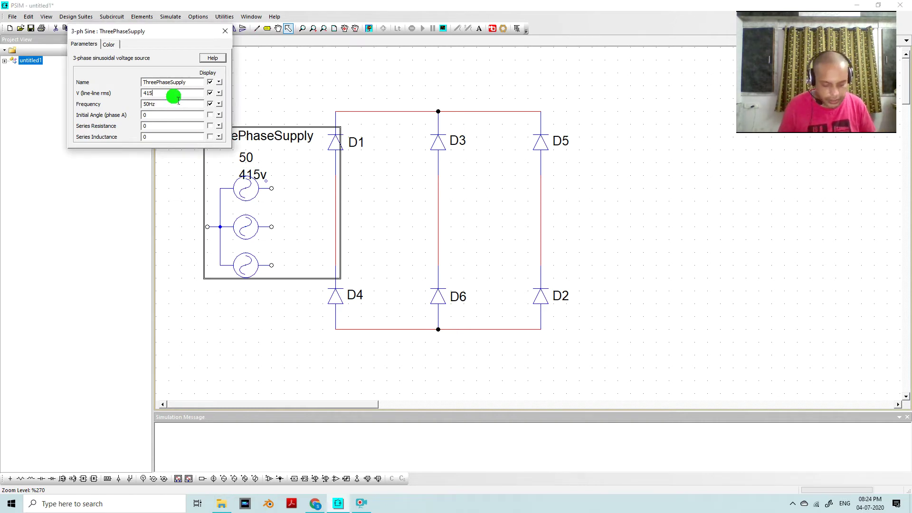
pyautogui.click(225, 31)
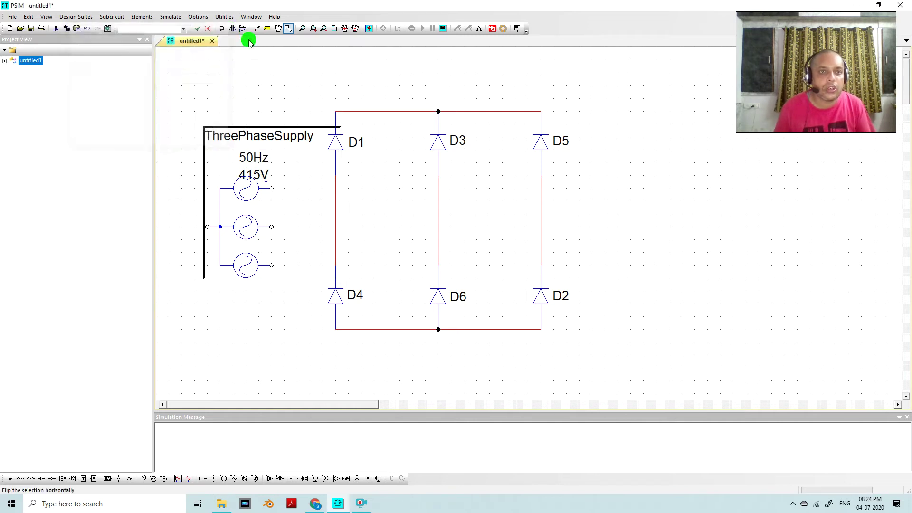
# Move the ThreePhaseSupply, 50Hz and 415V labels up so they stack clear of the source symbol
pyautogui.click(277, 136)
pyautogui.moveTo(277, 138); pyautogui.dragTo(276, 128)
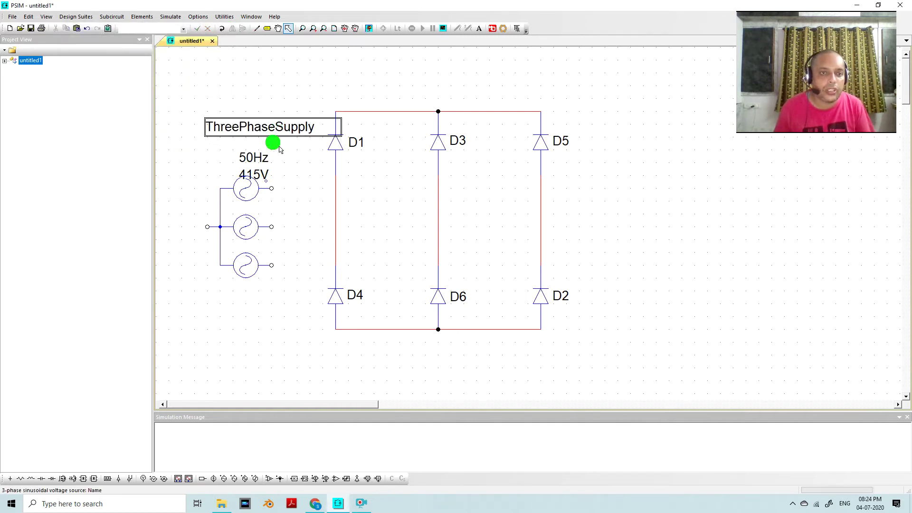
pyautogui.moveTo(272, 161)
pyautogui.mouseDown()
pyautogui.moveTo(261, 146)
pyautogui.moveTo(259, 163)
pyautogui.mouseUp()
pyautogui.click(257, 174)
pyautogui.doubleClick(265, 176)
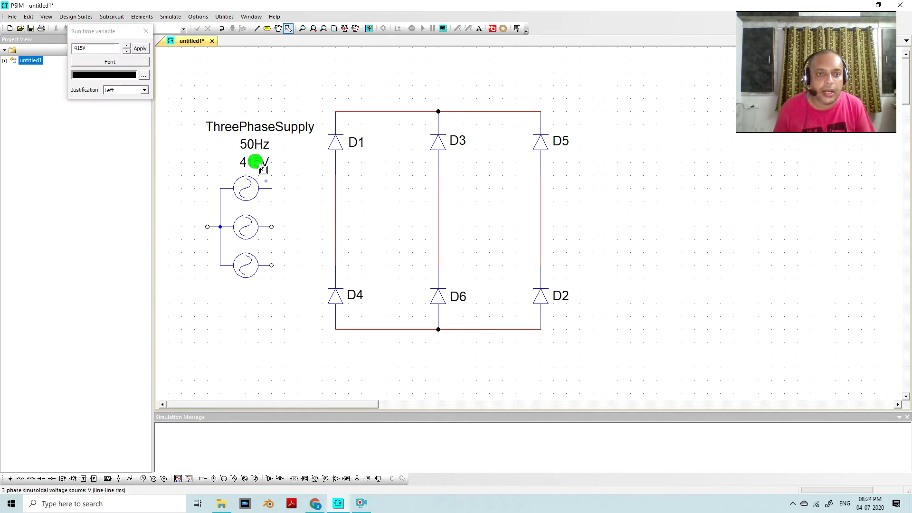
pyautogui.click(267, 74)
pyautogui.click(145, 31)
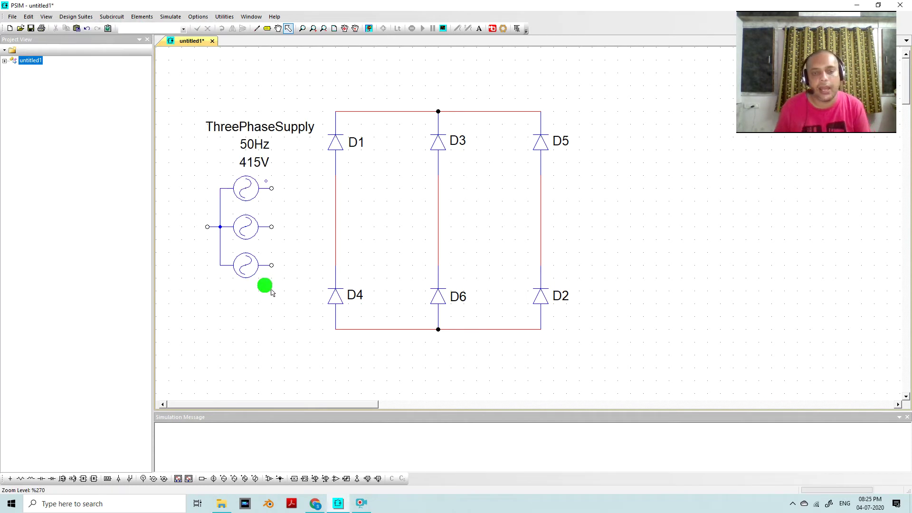
# Wire the source's three phase outputs straight across to the D1-D4, D3-D6 and D5-D2 legs
pyautogui.click(256, 28)
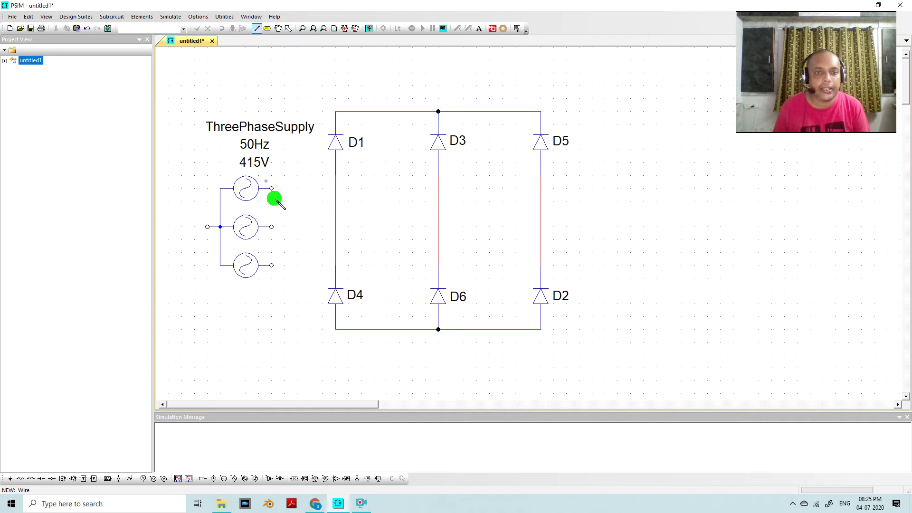
pyautogui.moveTo(282, 189); pyautogui.dragTo(335, 190)
pyautogui.moveTo(272, 229); pyautogui.dragTo(438, 227)
pyautogui.moveTo(273, 266); pyautogui.dragTo(541, 265)
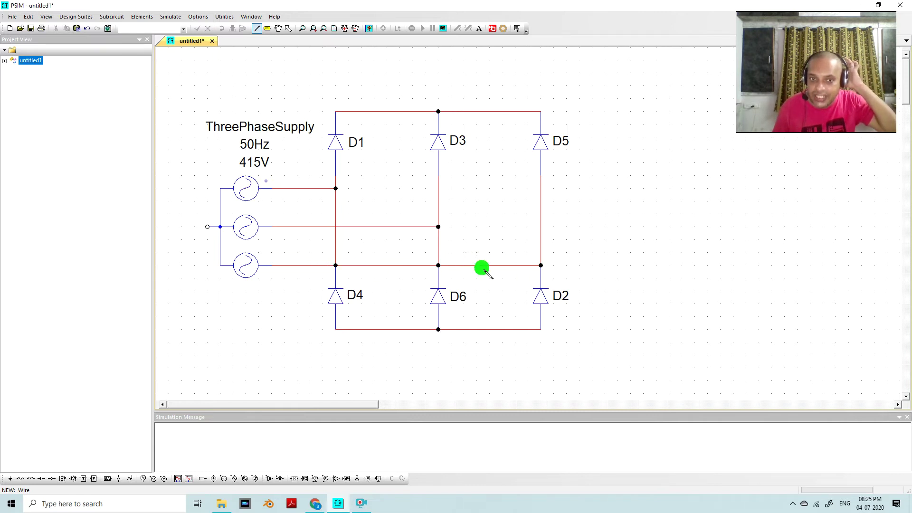
# Delete all segments of the third-phase wire running from the source across the D4 and D6 legs to D2
pyautogui.click(288, 28)
pyautogui.click(521, 265)
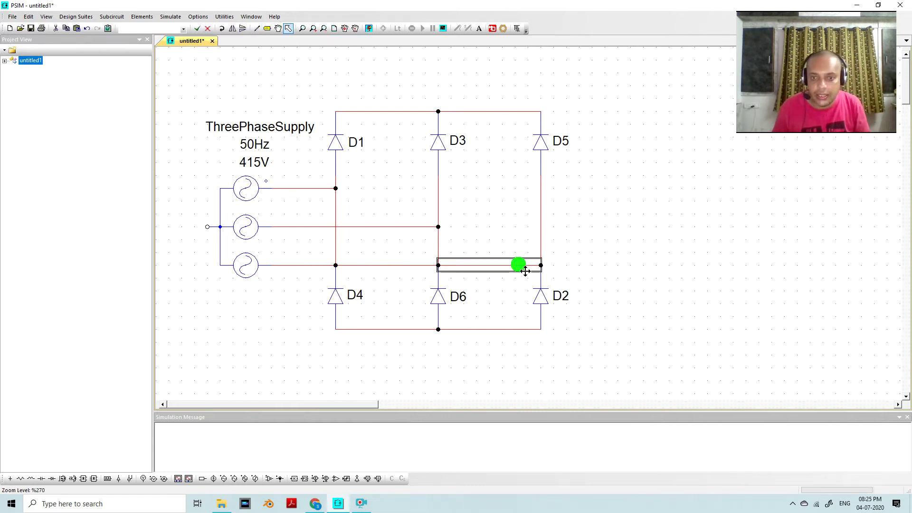
pyautogui.press('Delete')
pyautogui.click(408, 265)
pyautogui.press('Delete')
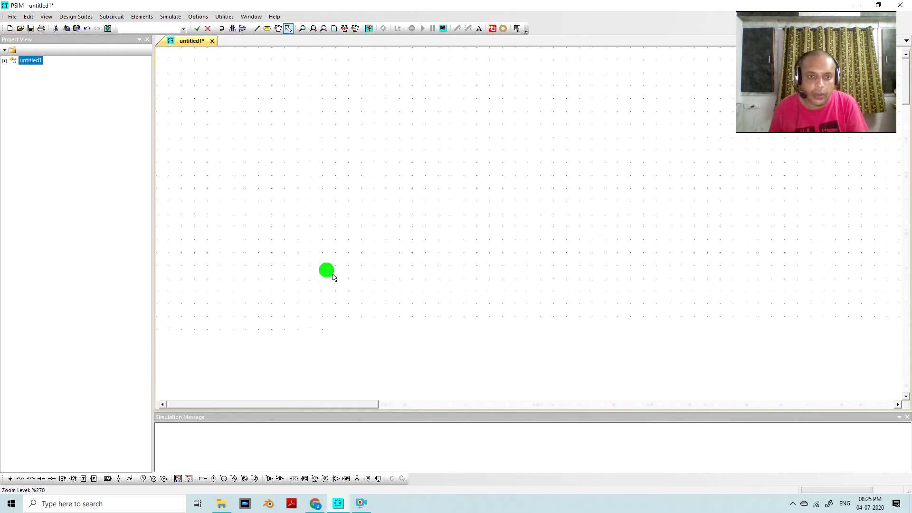
pyautogui.click(308, 267)
pyautogui.press('Delete')
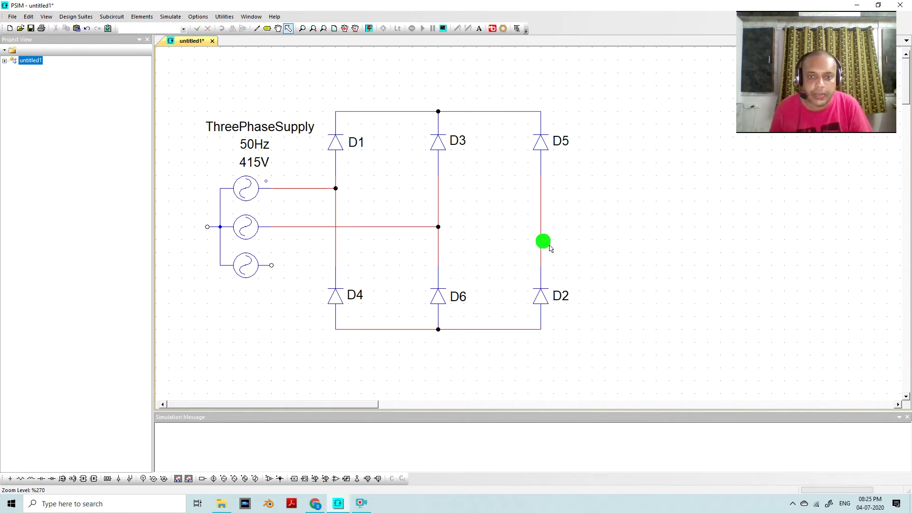
# Wire the third phase to the D5-D2 leg with a jog upward, crossing above the terminals of D4 and D6
pyautogui.click(257, 28)
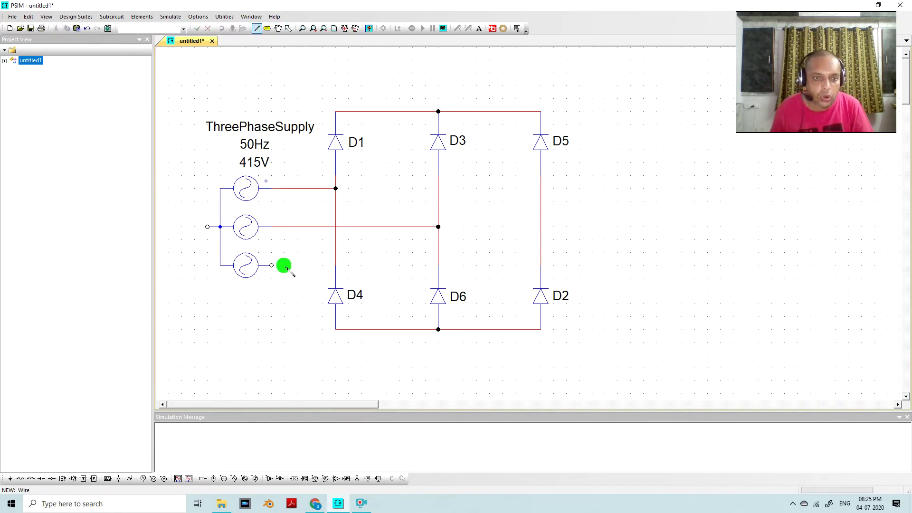
pyautogui.click(273, 254)
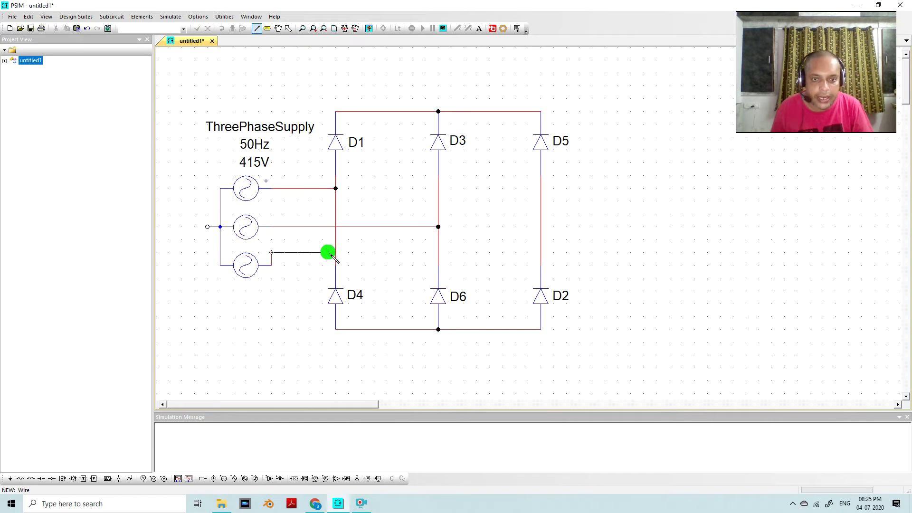
pyautogui.click(541, 253)
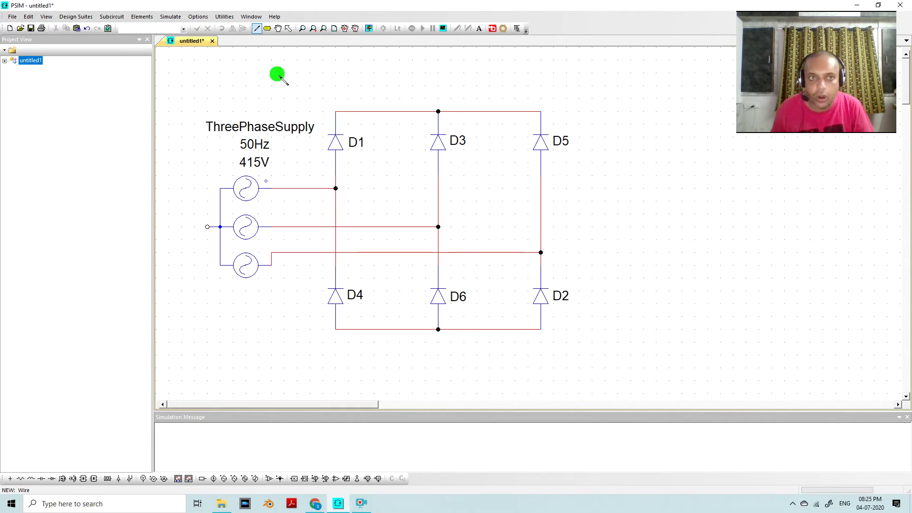
# Move the lower diode row D4, D6 and D2 with its common wire two grid steps down
pyautogui.click(288, 28)
pyautogui.moveTo(306, 281); pyautogui.dragTo(581, 361)
pyautogui.moveTo(308, 260); pyautogui.dragTo(633, 363)
pyautogui.click(552, 300)
pyautogui.moveTo(551, 300); pyautogui.dragTo(550, 320)
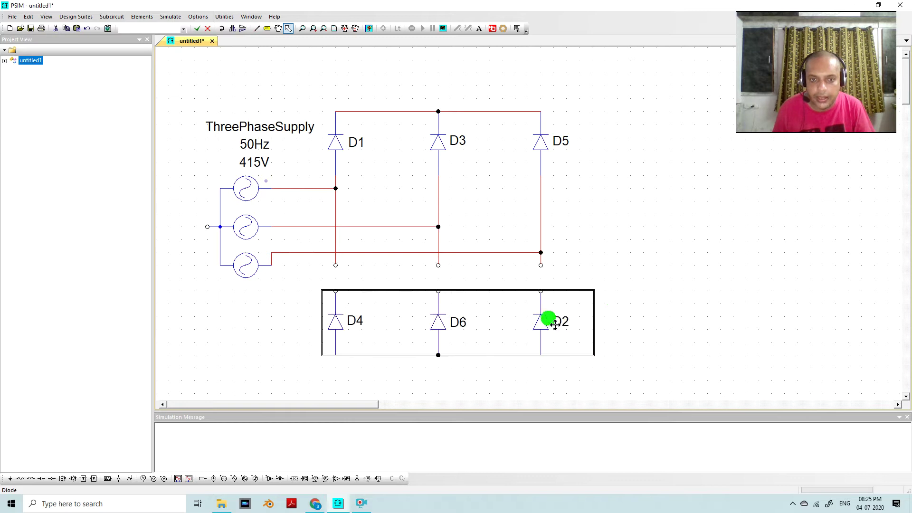
pyautogui.click(613, 304)
# Wire D4, D6 and D2 back up to the open ends of the D1, D3 and D5 legs
pyautogui.click(257, 28)
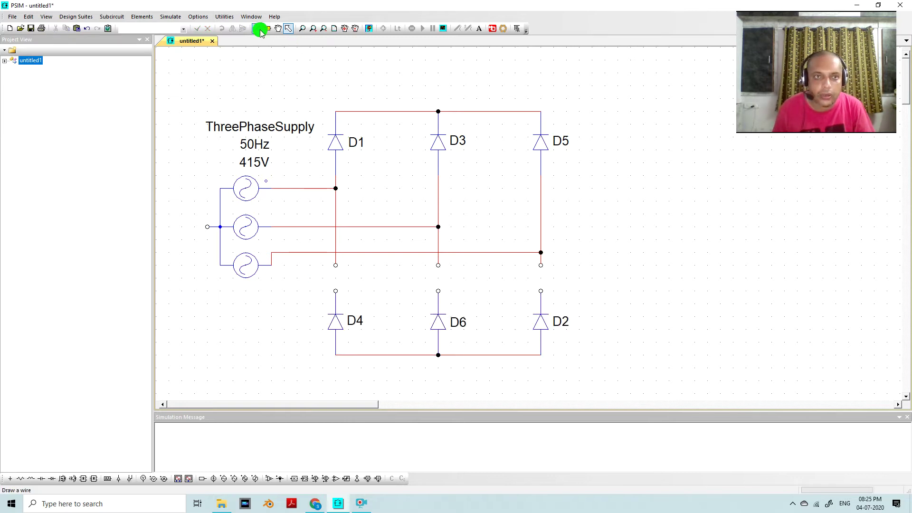
pyautogui.moveTo(338, 288); pyautogui.dragTo(335, 265)
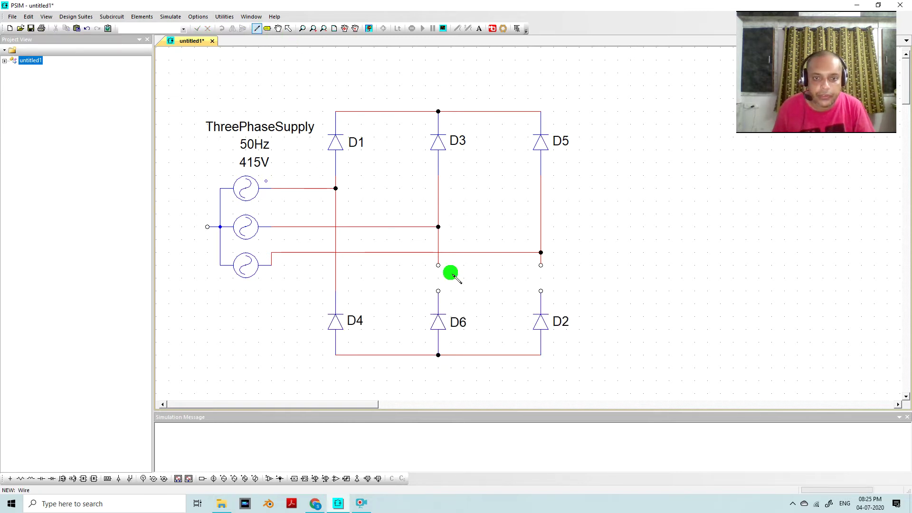
pyautogui.moveTo(438, 267); pyautogui.dragTo(438, 290)
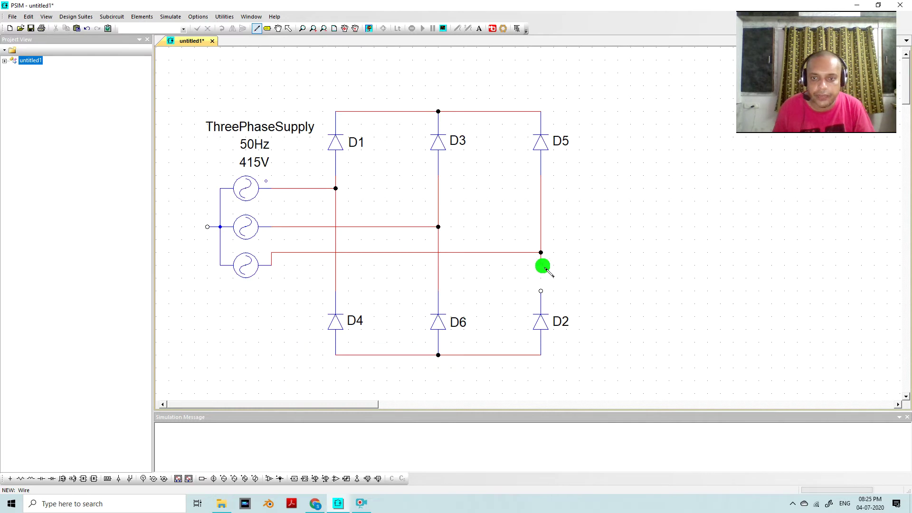
pyautogui.moveTo(541, 265); pyautogui.dragTo(544, 296)
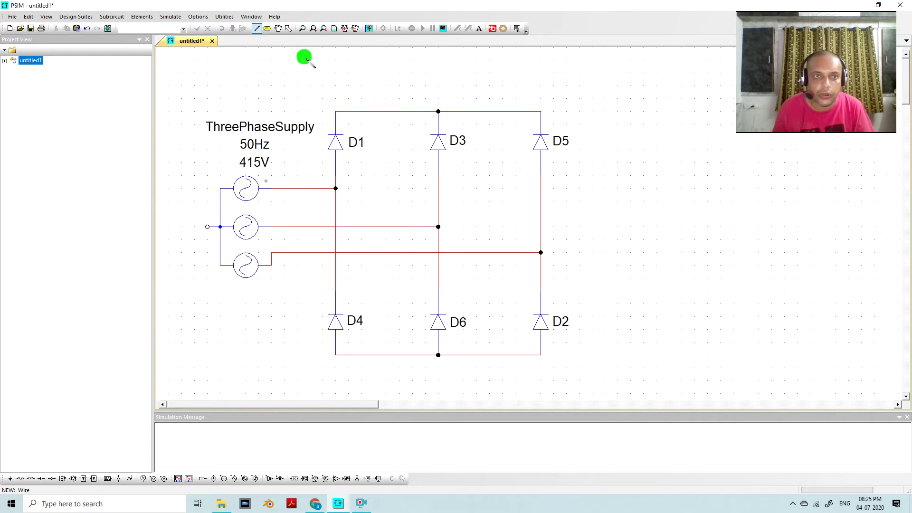
# Replace the jogged third-phase wire with a straight horizontal wire from the source to the D5-D2 leg
pyautogui.click(288, 28)
pyautogui.click(358, 253)
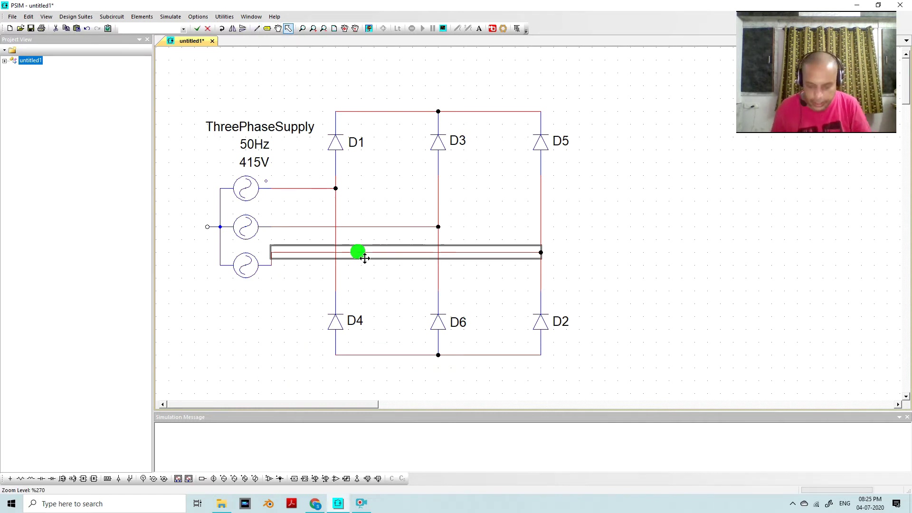
pyautogui.press('Delete')
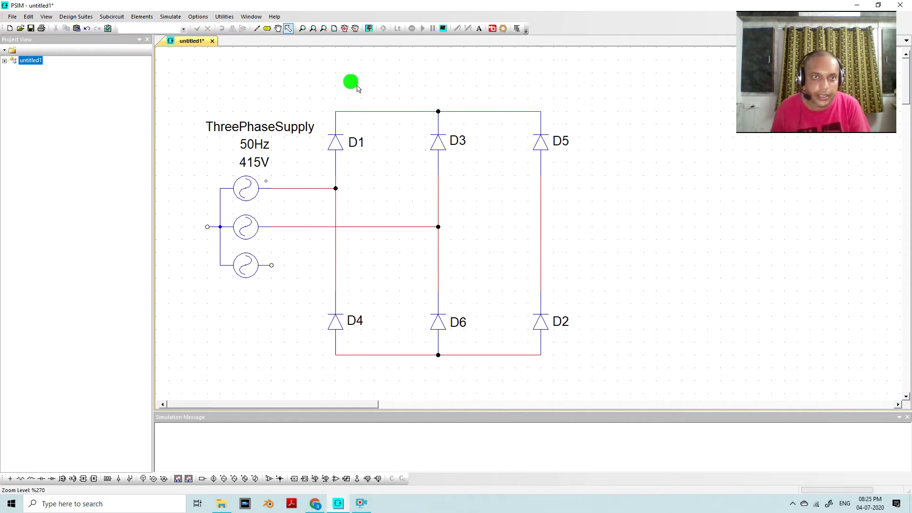
pyautogui.click(256, 28)
pyautogui.moveTo(277, 267); pyautogui.dragTo(535, 272)
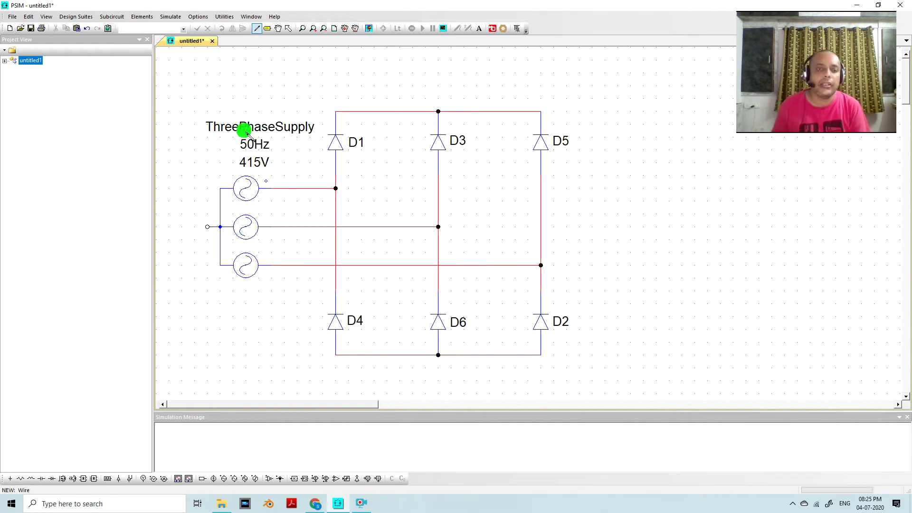
pyautogui.click(289, 29)
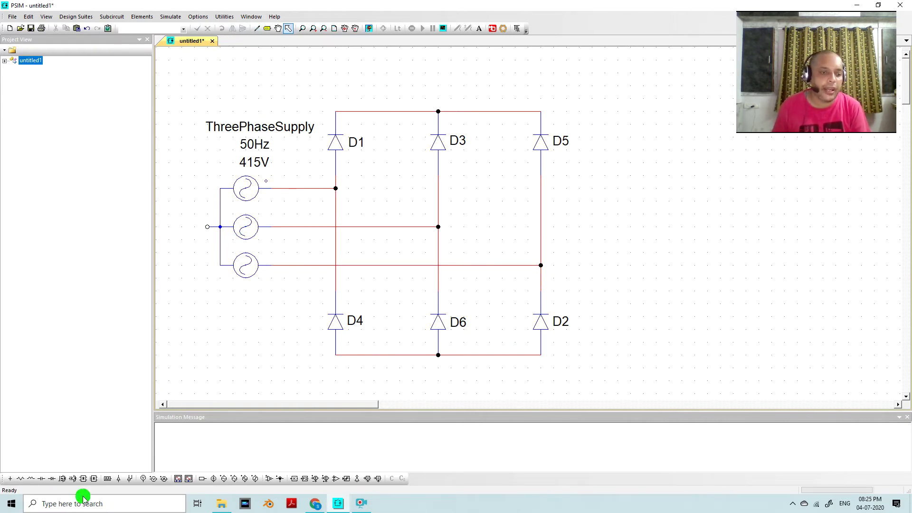
# Place a ground, rotated to face sideways, on the neutral terminal of the three-phase source
pyautogui.click(11, 477)
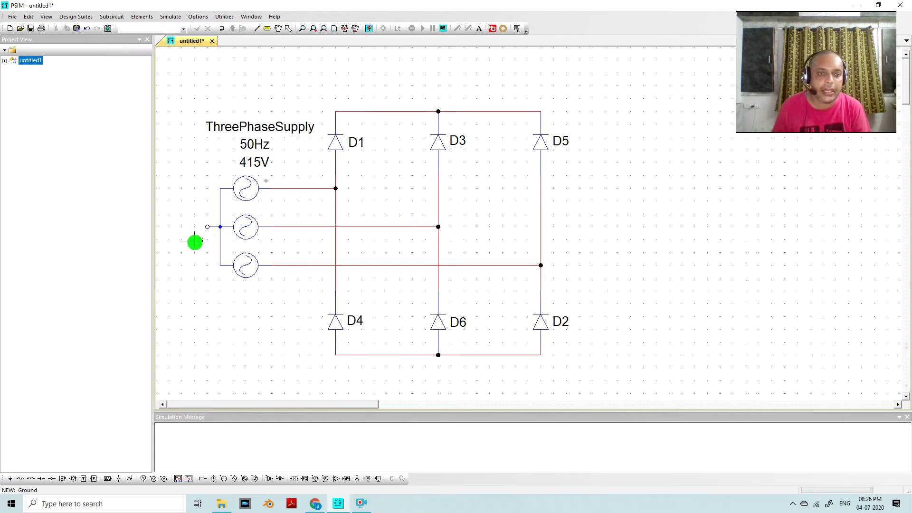
pyautogui.rightClick(196, 259)
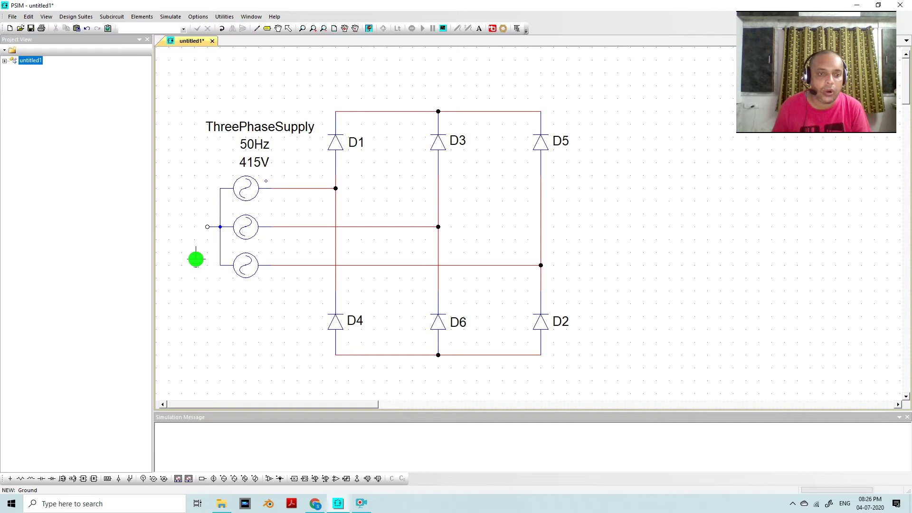
pyautogui.click(191, 227)
pyautogui.press('Escape')
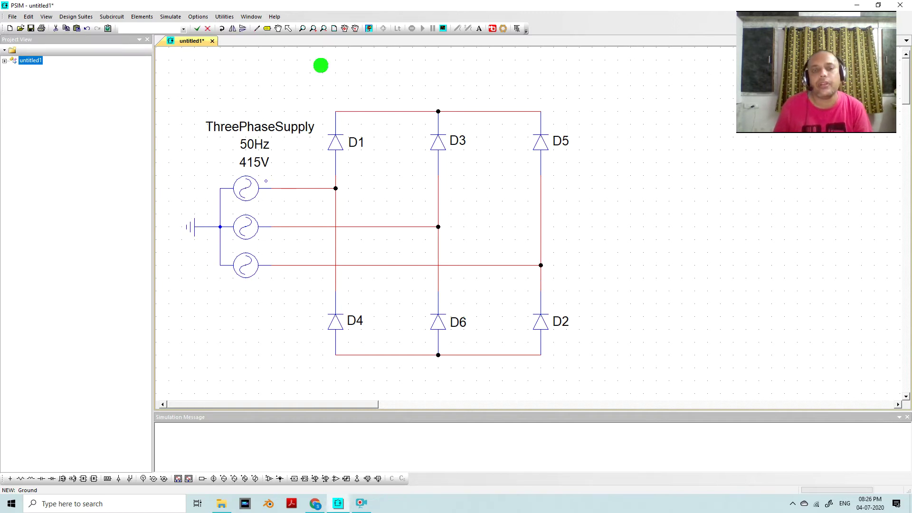
pyautogui.click(288, 28)
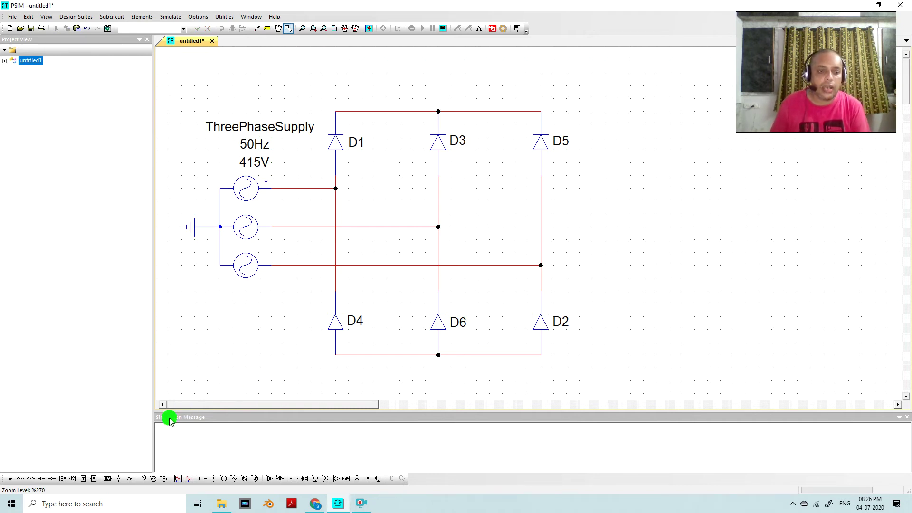
pyautogui.click(152, 481)
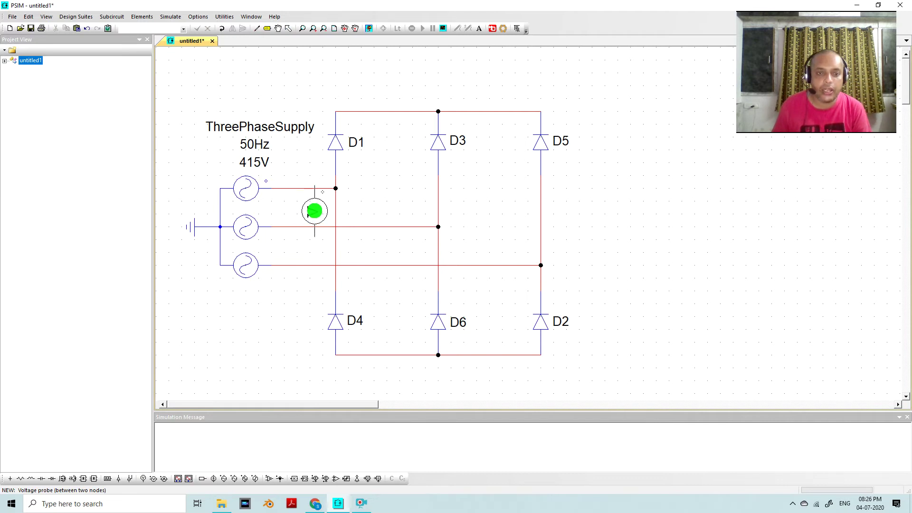
pyautogui.rightClick(327, 227)
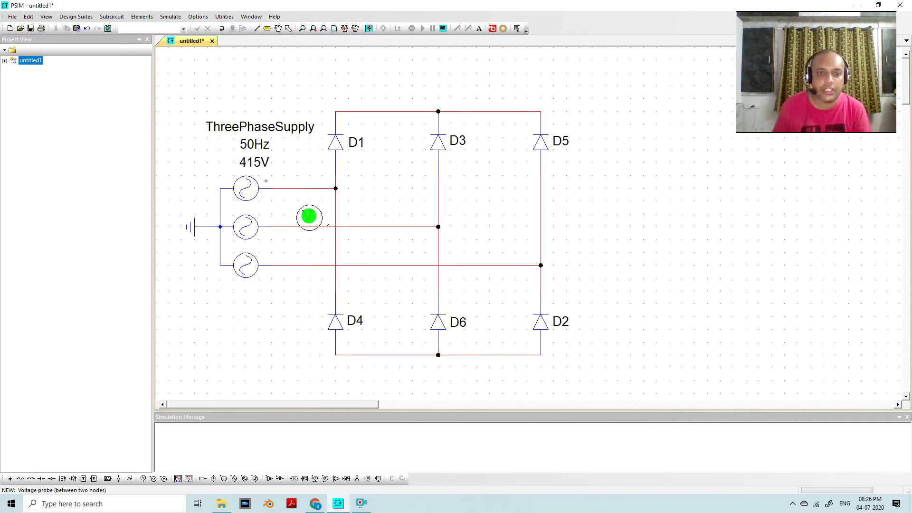
pyautogui.click(288, 28)
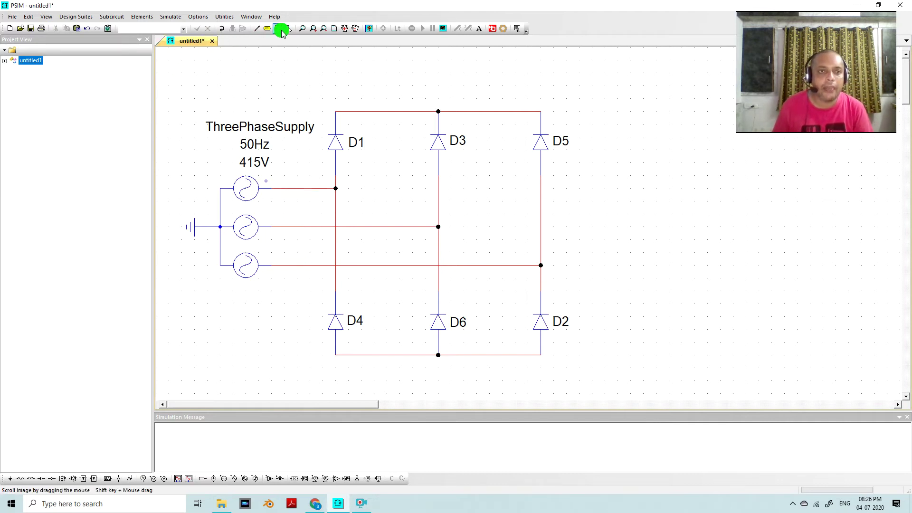
# Move the whole six-diode bridge to the right to widen the gap from the three-phase source
pyautogui.moveTo(314, 86); pyautogui.dragTo(590, 386)
pyautogui.moveTo(474, 120); pyautogui.dragTo(558, 113)
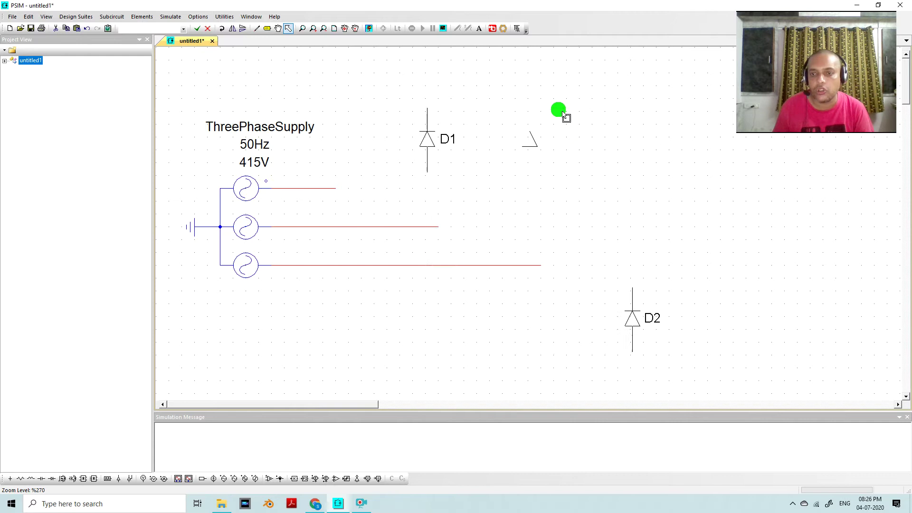
pyautogui.click(324, 133)
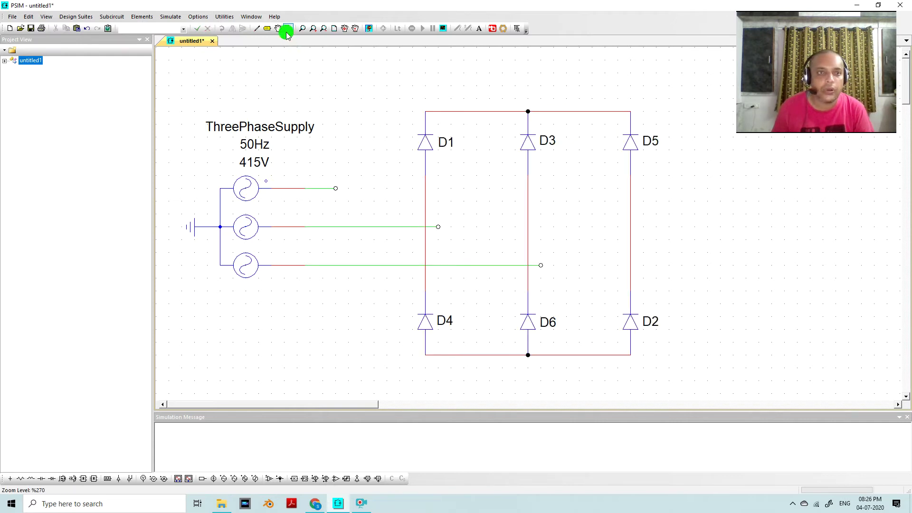
# Extend the three phase wires to reach the D1-D4, D3-D6 and D5-D2 legs of the moved bridge
pyautogui.click(257, 28)
pyautogui.moveTo(339, 189)
pyautogui.mouseDown()
pyautogui.moveTo(432, 197)
pyautogui.moveTo(539, 232)
pyautogui.moveTo(528, 227)
pyautogui.mouseUp()
pyautogui.moveTo(540, 265); pyautogui.dragTo(630, 265)
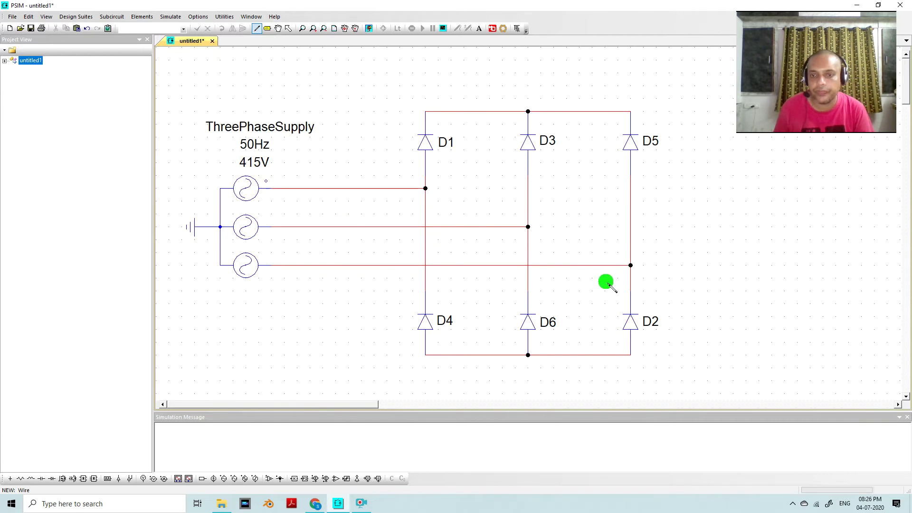
# Delete the three horizontal phase wires between the three-phase source and the diode bridge
pyautogui.click(289, 28)
pyautogui.click(365, 192)
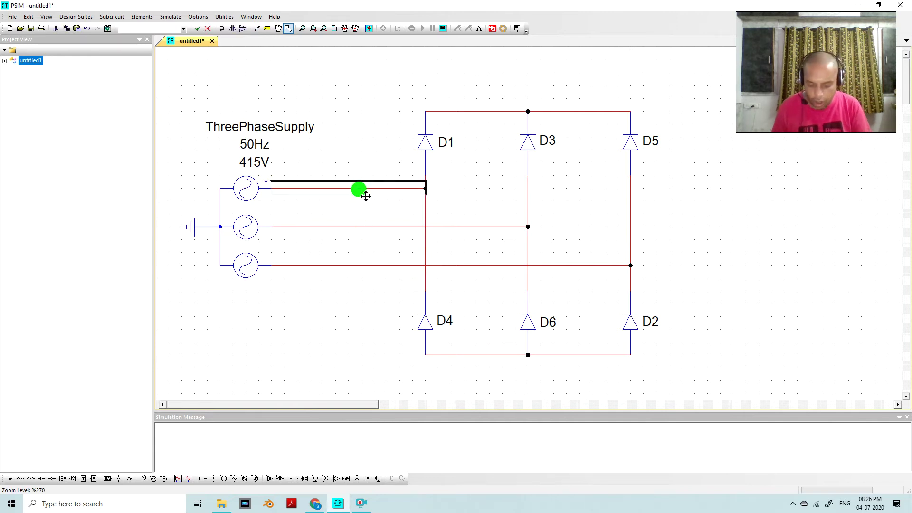
pyautogui.press('Delete')
pyautogui.click(357, 232)
pyautogui.press('Delete')
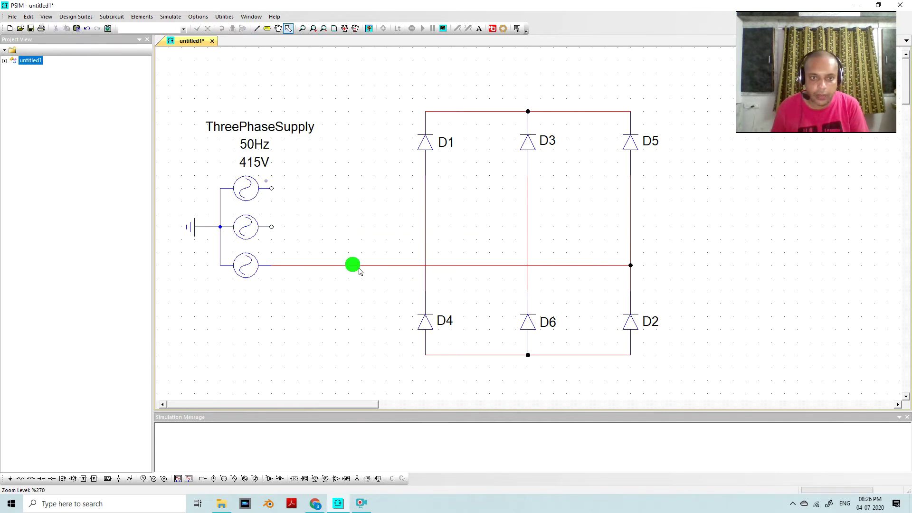
pyautogui.click(355, 266)
pyautogui.press('Delete')
# Draw a first-phase wire across the three bridge legs and undo its horizontal run, keeping the short upward stub at the source
pyautogui.click(257, 28)
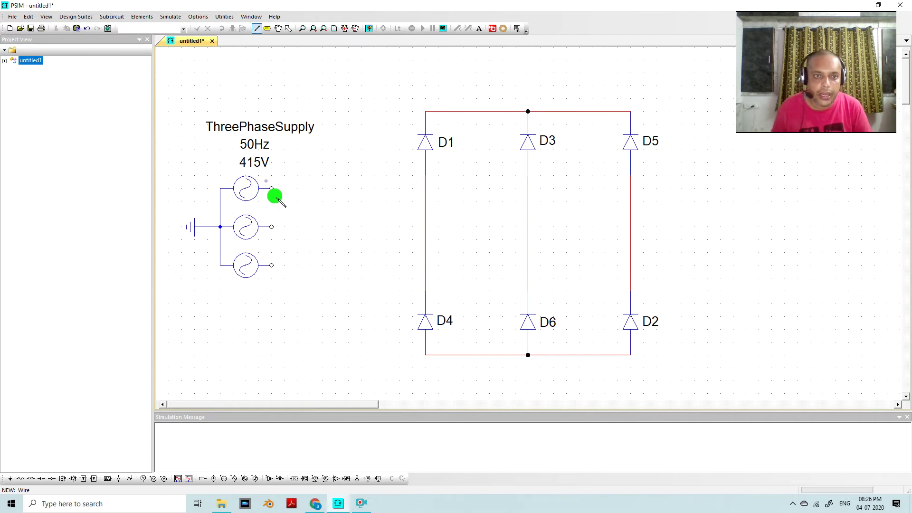
pyautogui.moveTo(275, 191)
pyautogui.mouseDown()
pyautogui.moveTo(273, 177)
pyautogui.moveTo(631, 176)
pyautogui.mouseUp()
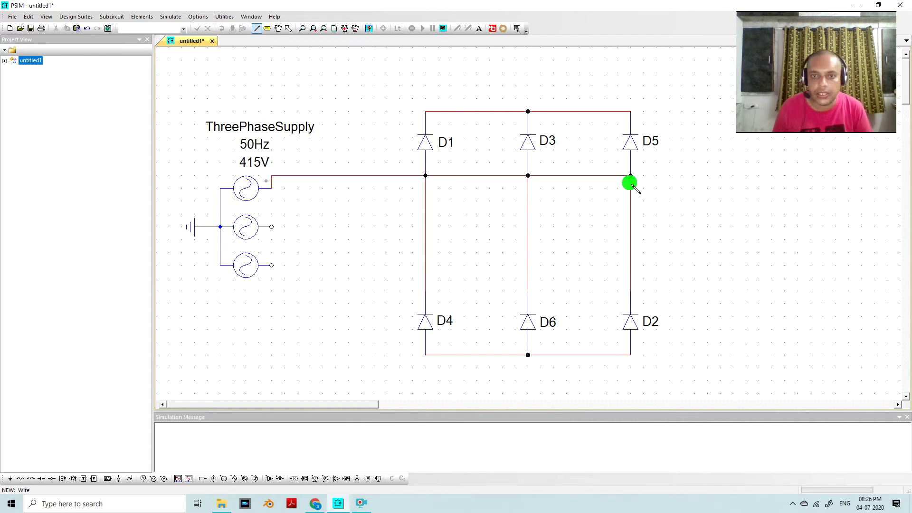
pyautogui.hotkey('ctrl', 'z')
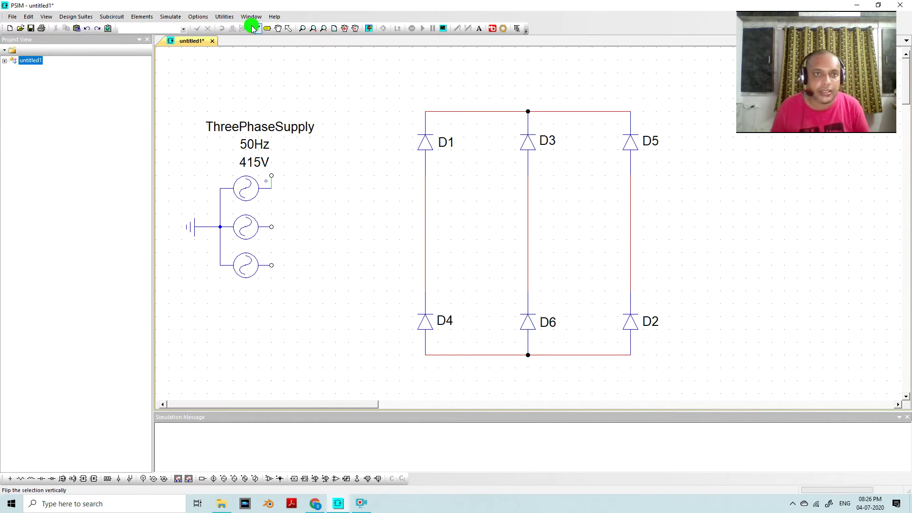
# Move the upper diodes D1, D3 and D5 with their common wire upward, away from the lower half of the bridge
pyautogui.click(288, 28)
pyautogui.moveTo(389, 89); pyautogui.dragTo(711, 200)
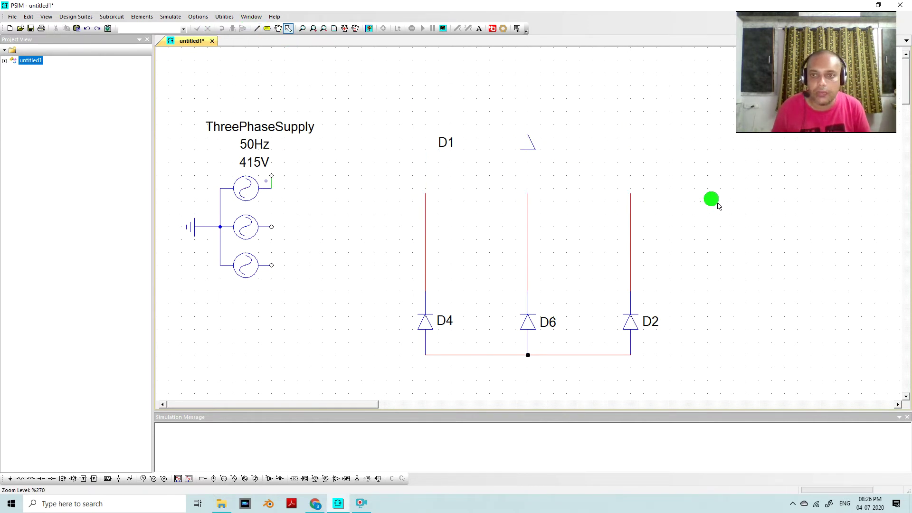
pyautogui.moveTo(636, 142); pyautogui.dragTo(632, 104)
# Reconnect D1, D3 and D5 to their legs with vertical wires across the gaps
pyautogui.click(257, 28)
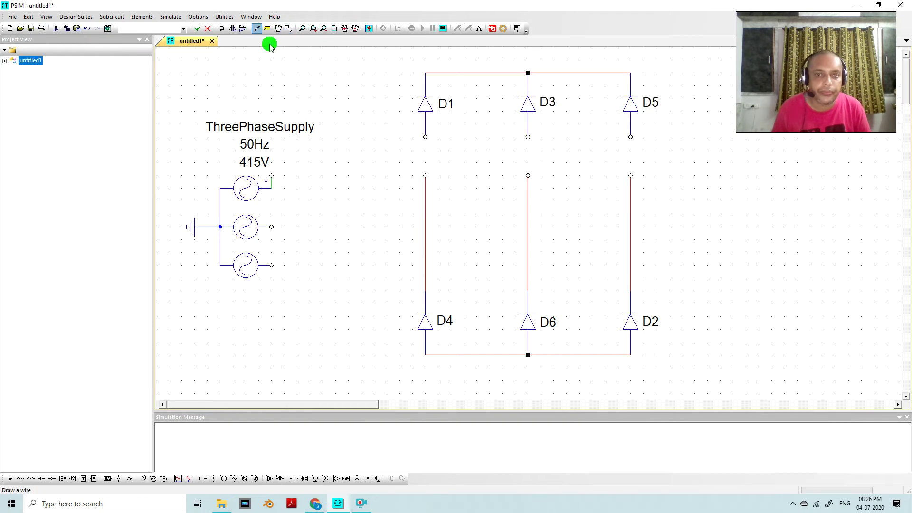
pyautogui.moveTo(429, 168); pyautogui.dragTo(424, 138)
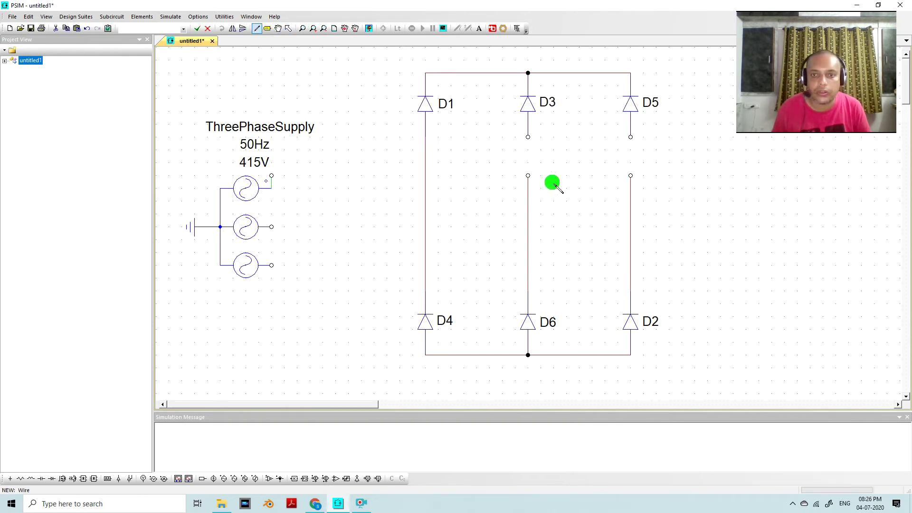
pyautogui.moveTo(529, 176); pyautogui.dragTo(530, 145)
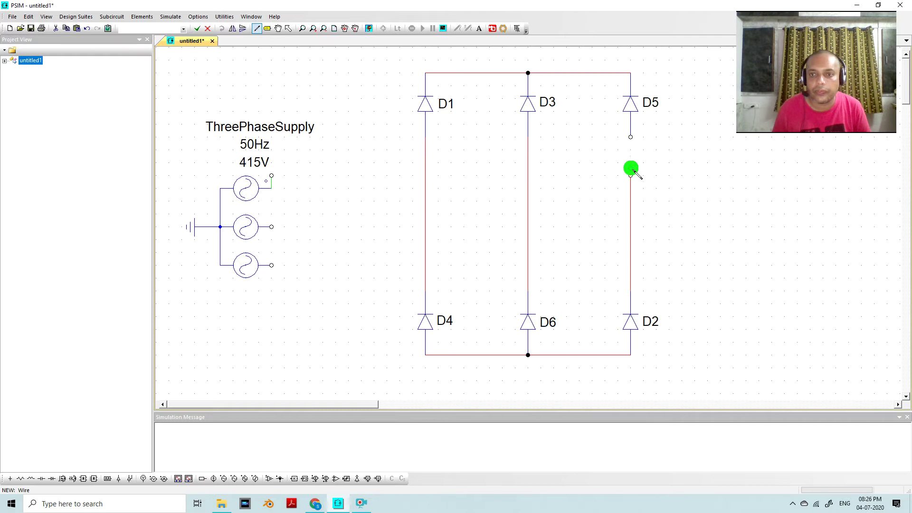
pyautogui.moveTo(631, 168); pyautogui.dragTo(630, 137)
# Wire the first phase to the D1-D4 leg and the second to the D3-D6 leg, and draw a short downward stub on the third
pyautogui.moveTo(272, 175); pyautogui.dragTo(425, 150)
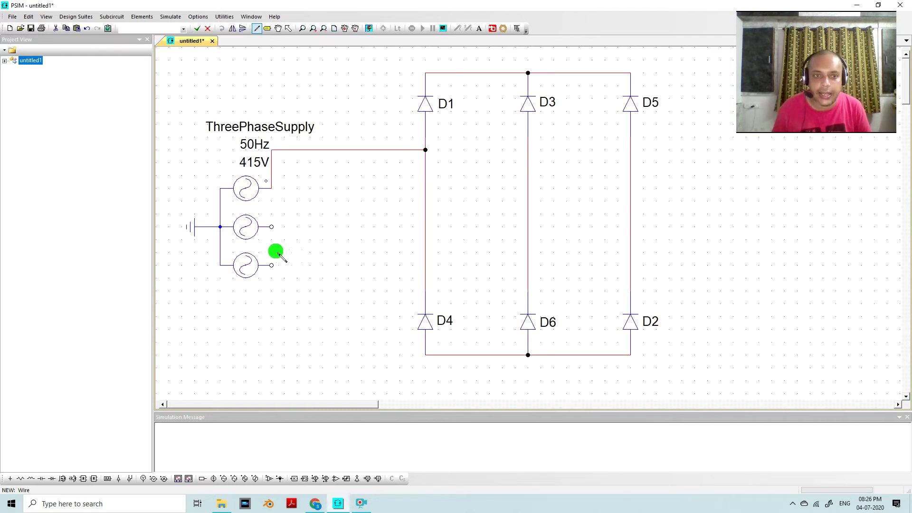
pyautogui.moveTo(271, 226)
pyautogui.mouseDown()
pyautogui.moveTo(560, 227)
pyautogui.moveTo(528, 227)
pyautogui.mouseUp()
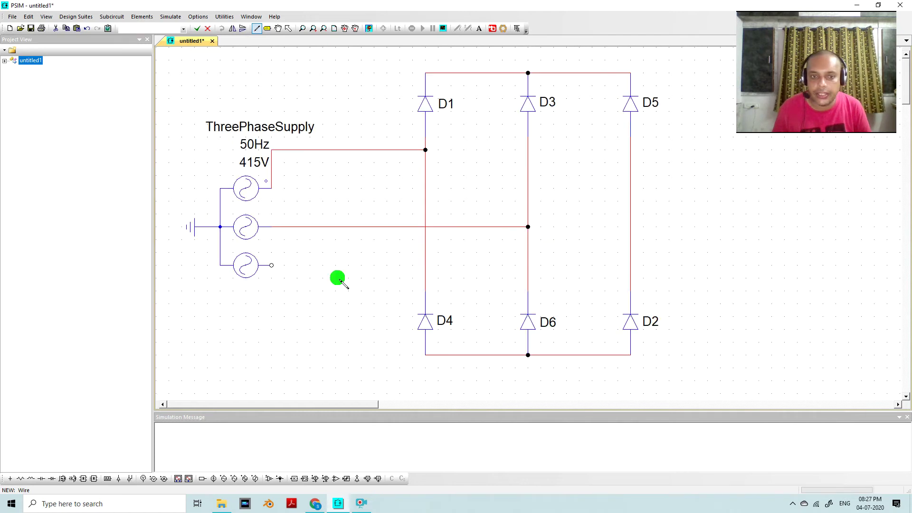
pyautogui.moveTo(272, 267); pyautogui.dragTo(272, 281)
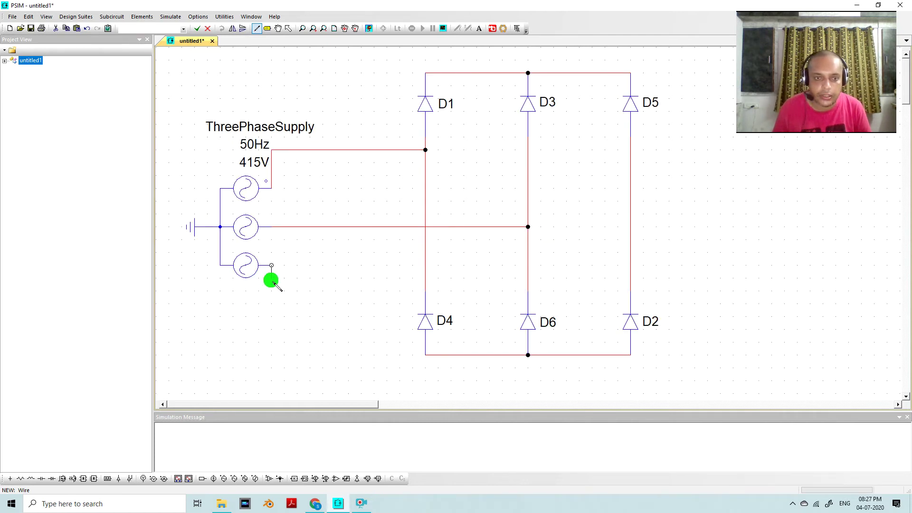
# Move the lower diodes D4, D6 and D2 with their common wire slightly downward
pyautogui.click(288, 28)
pyautogui.moveTo(399, 289); pyautogui.dragTo(762, 388)
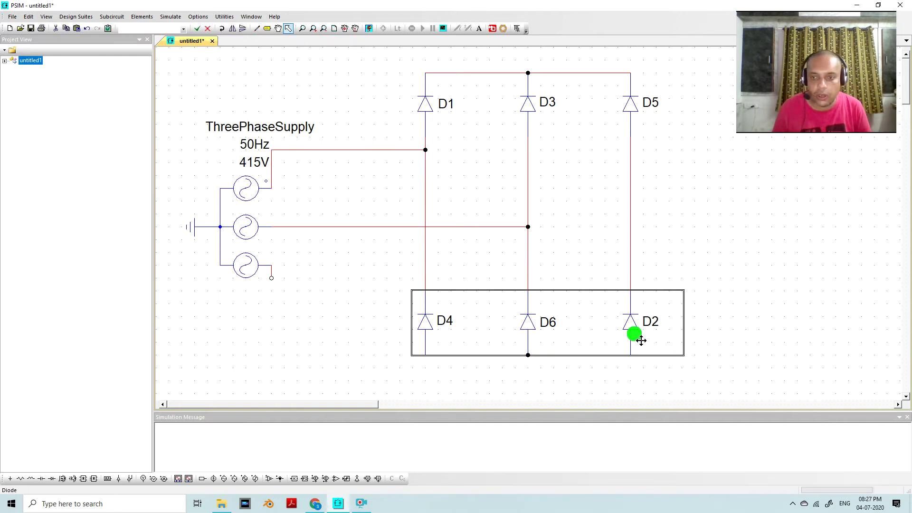
pyautogui.moveTo(637, 339); pyautogui.dragTo(638, 351)
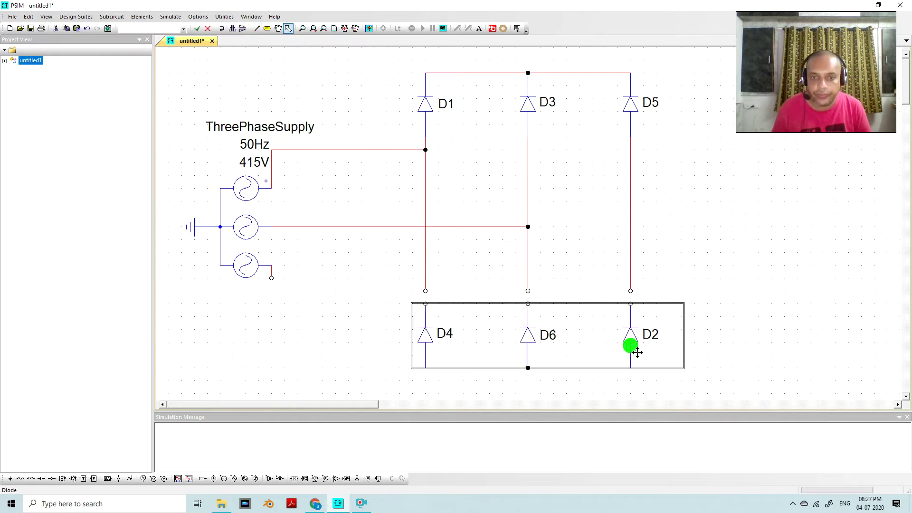
# Reconnect D4, D6 and D2 to their legs and wire the third phase from its lowered stub to the D5-D2 leg
pyautogui.click(257, 28)
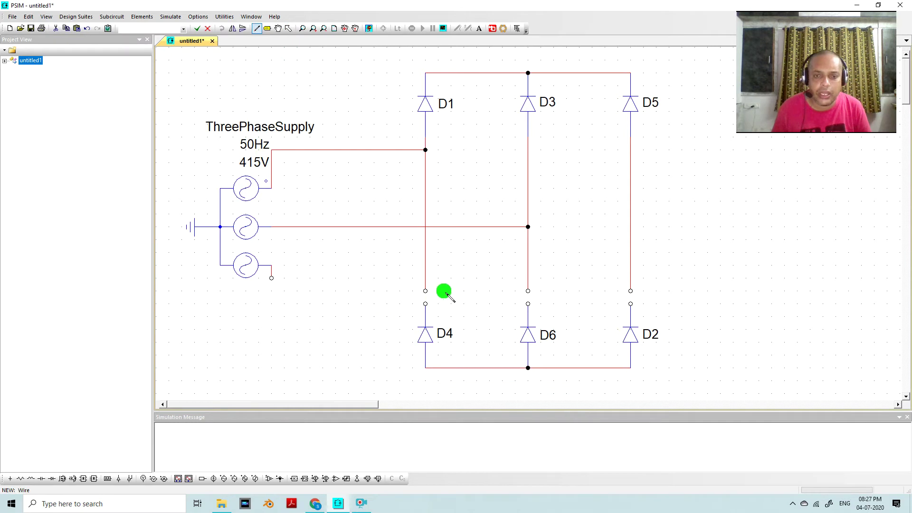
pyautogui.moveTo(426, 302); pyautogui.dragTo(426, 304)
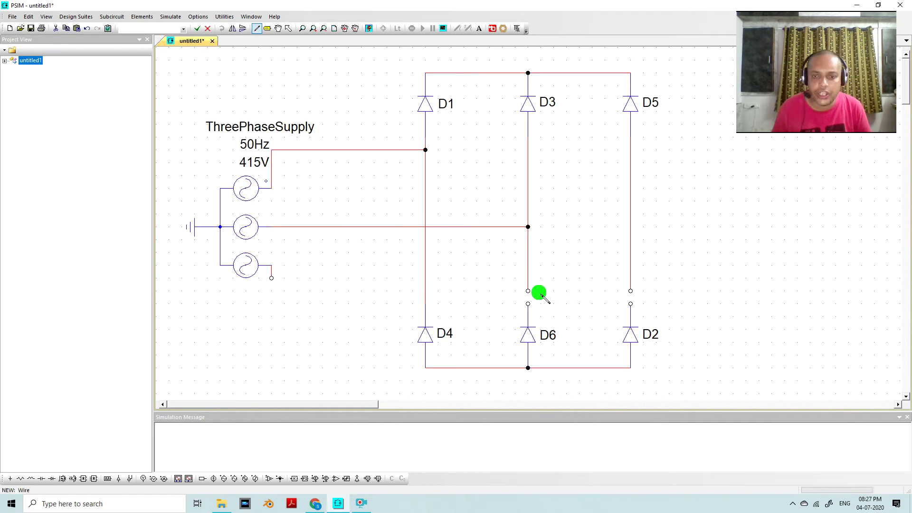
pyautogui.moveTo(529, 291); pyautogui.dragTo(528, 304)
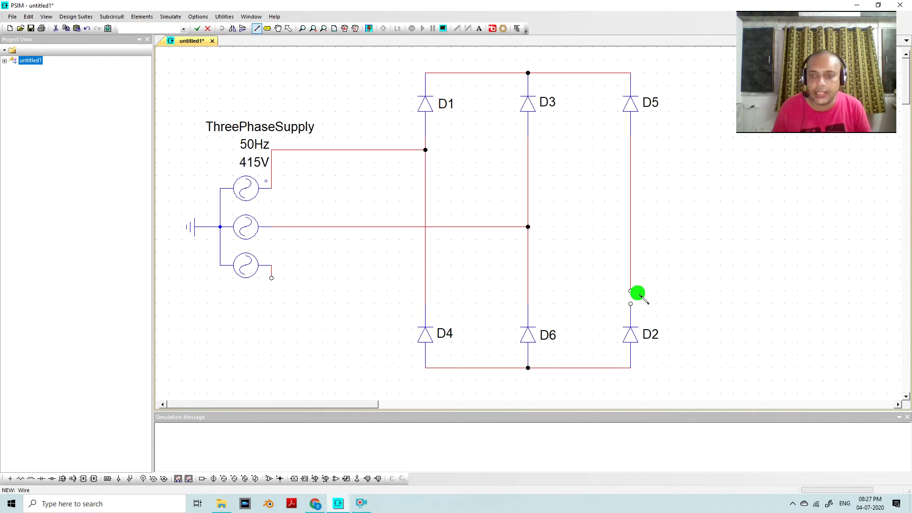
pyautogui.moveTo(631, 302); pyautogui.dragTo(631, 307)
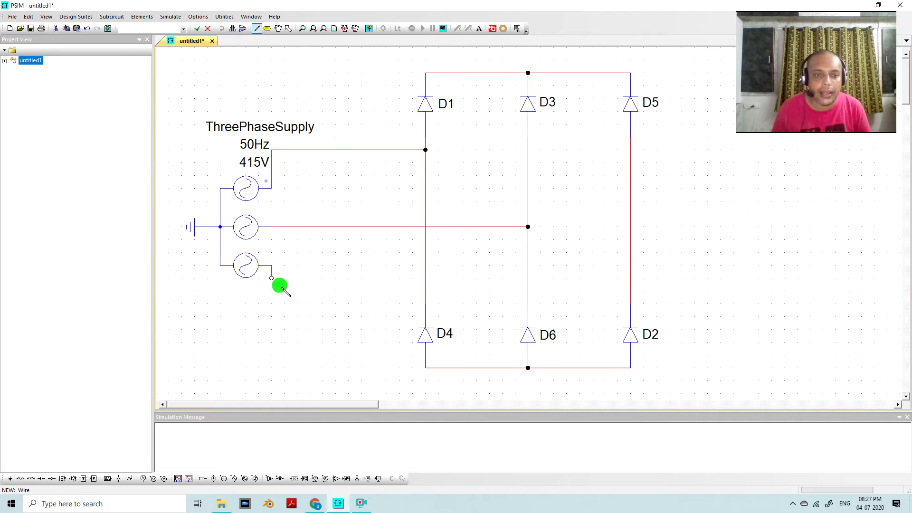
pyautogui.moveTo(275, 280); pyautogui.dragTo(276, 297)
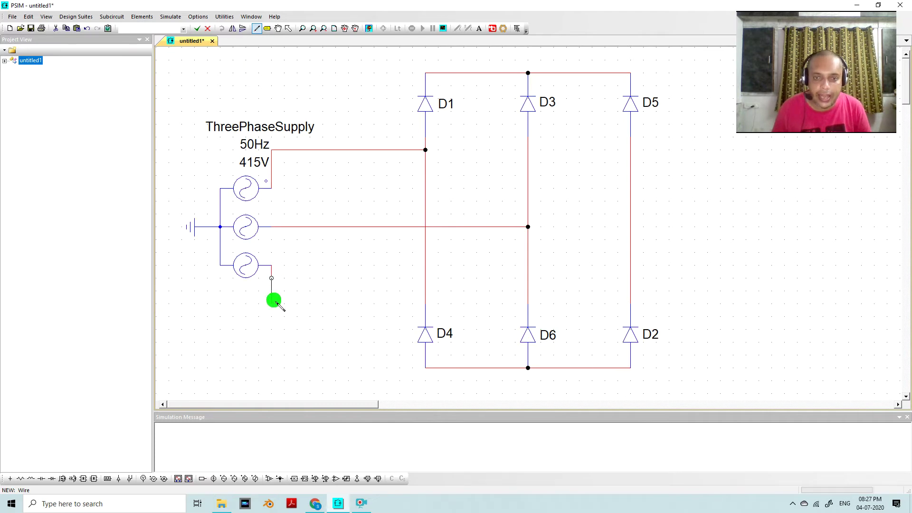
pyautogui.moveTo(277, 292); pyautogui.dragTo(630, 292)
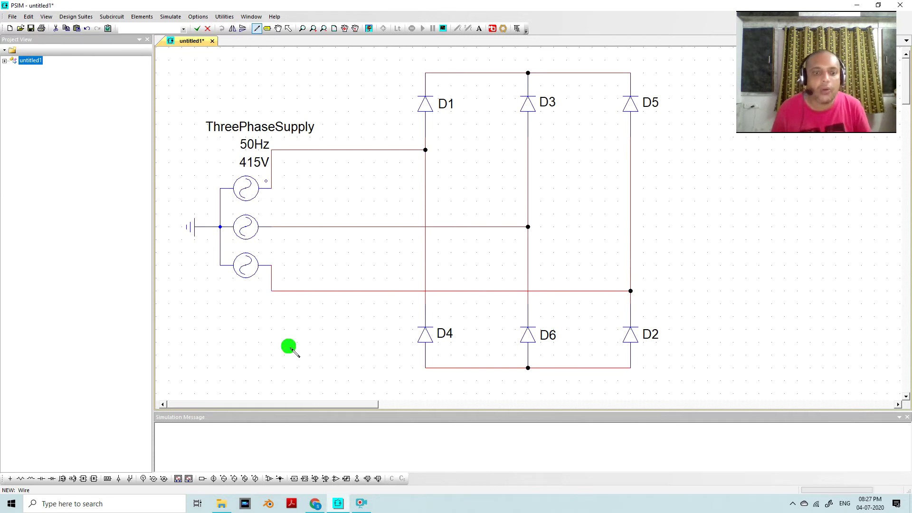
# Place a vertically rotated two-node voltage probe on the first-phase wire and wire its lower terminal to the second phase
pyautogui.click(154, 479)
pyautogui.rightClick(362, 184)
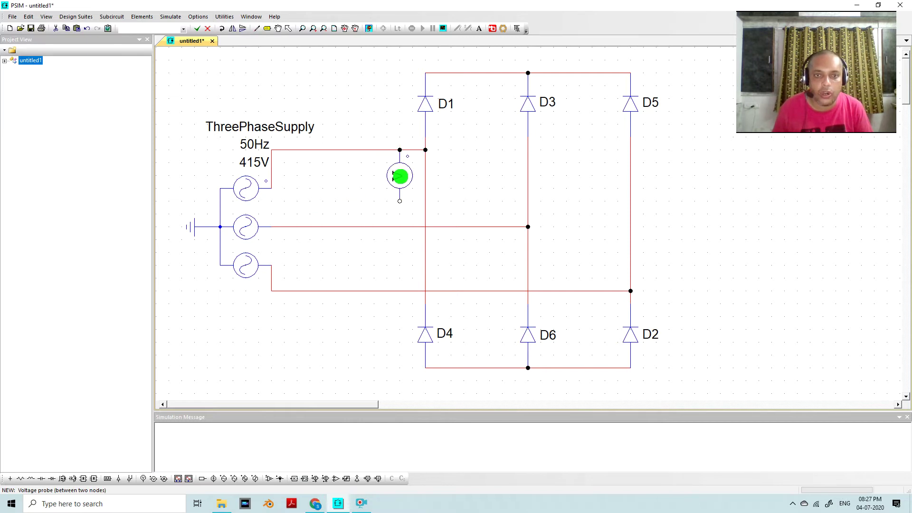
pyautogui.click(394, 175)
pyautogui.click(256, 28)
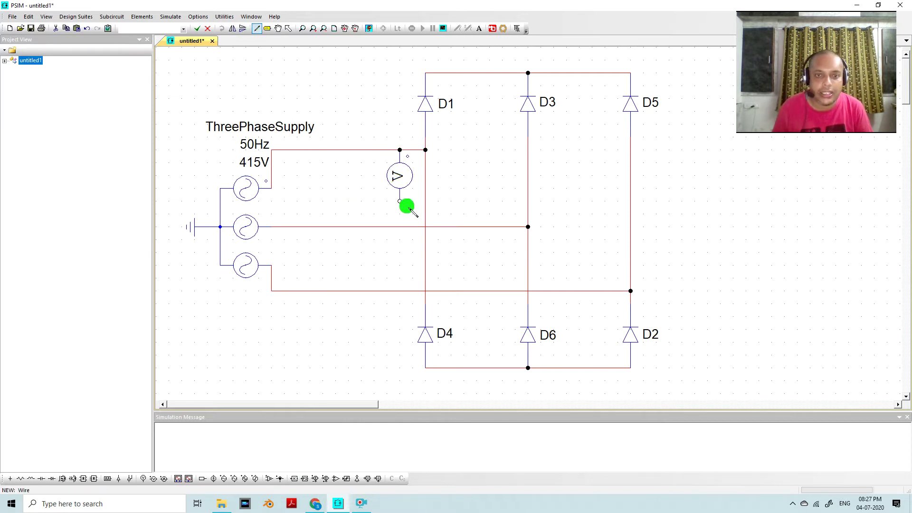
pyautogui.moveTo(400, 205); pyautogui.dragTo(402, 226)
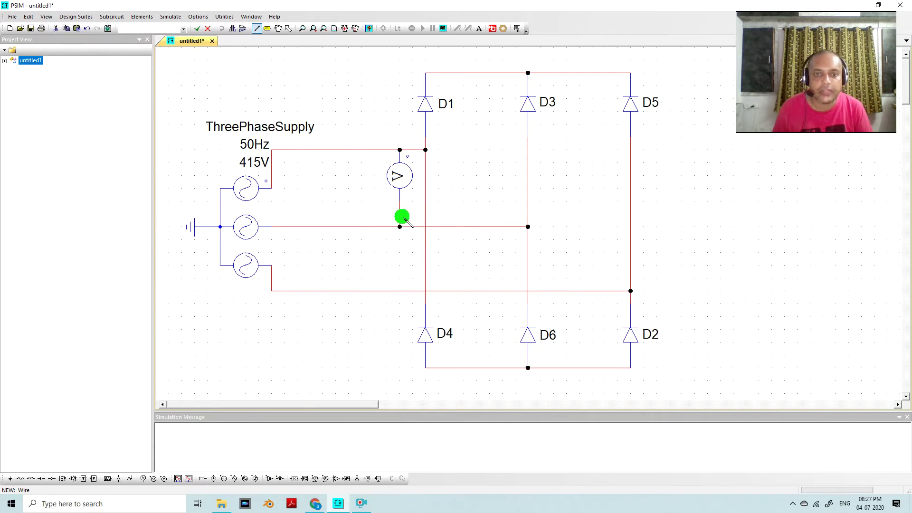
# Name the voltage probe between the first and second phases Vab and display its name on the schematic
pyautogui.click(288, 28)
pyautogui.doubleClick(401, 176)
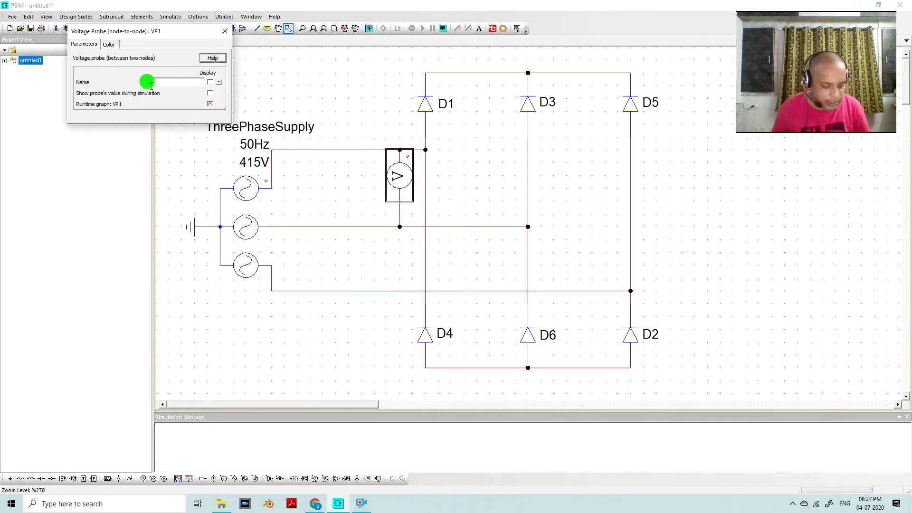
pyautogui.click(212, 83)
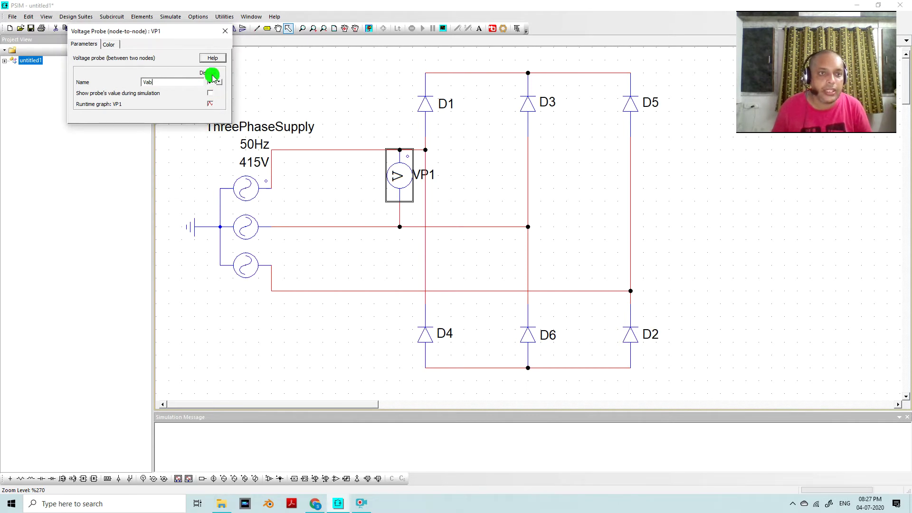
pyautogui.click(225, 31)
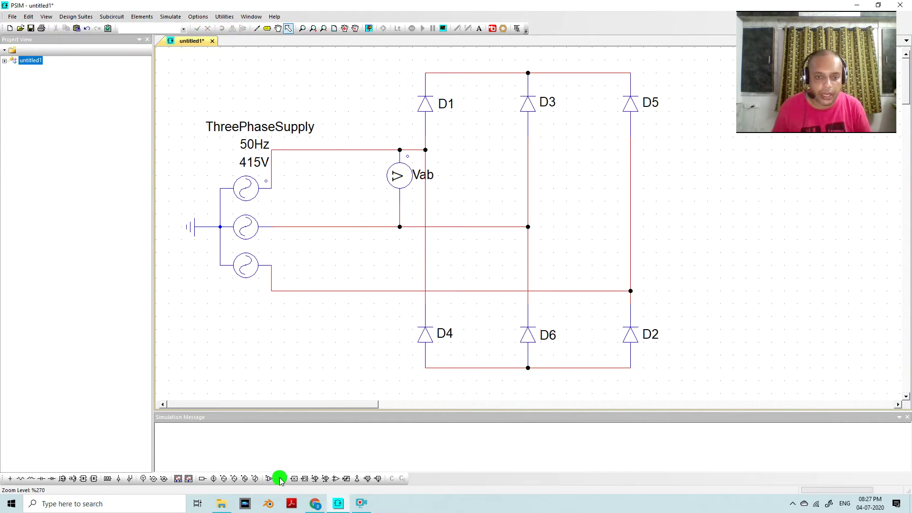
# Place a second two-node voltage probe below Vab and connect it between the second and third phases
pyautogui.click(153, 479)
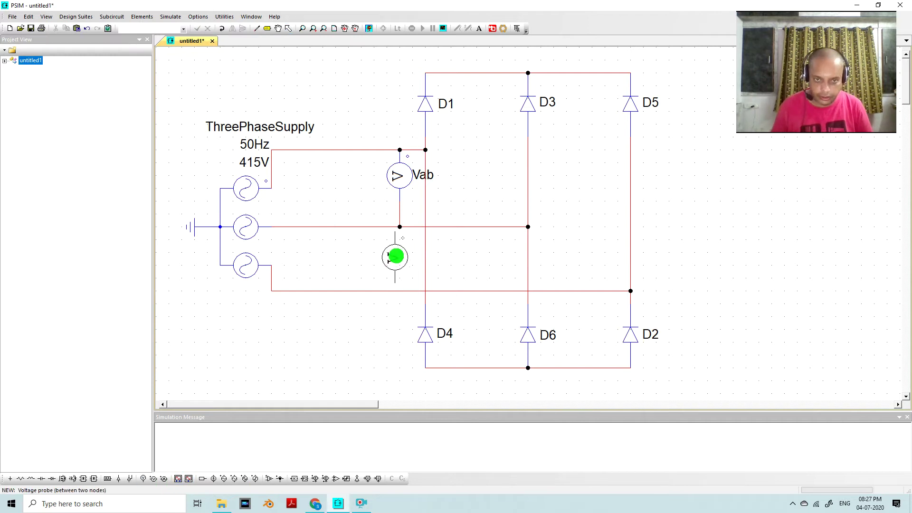
pyautogui.click(400, 255)
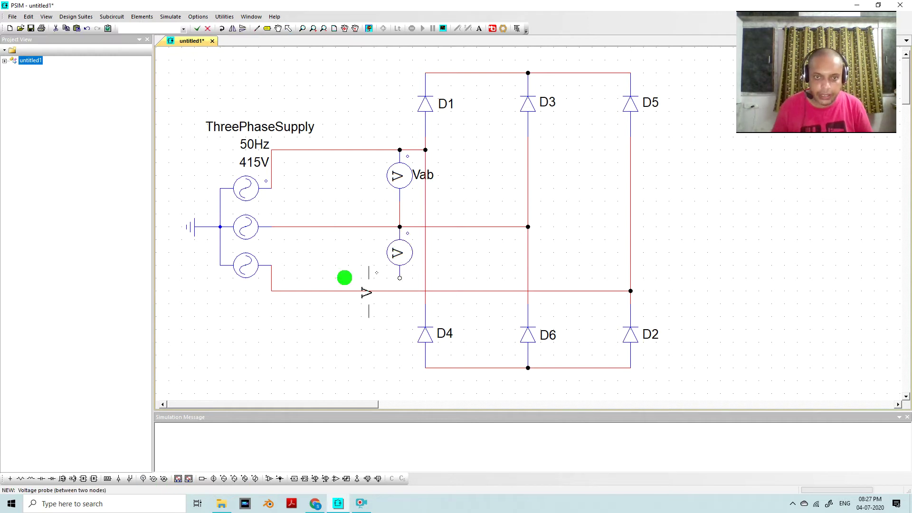
pyautogui.click(256, 28)
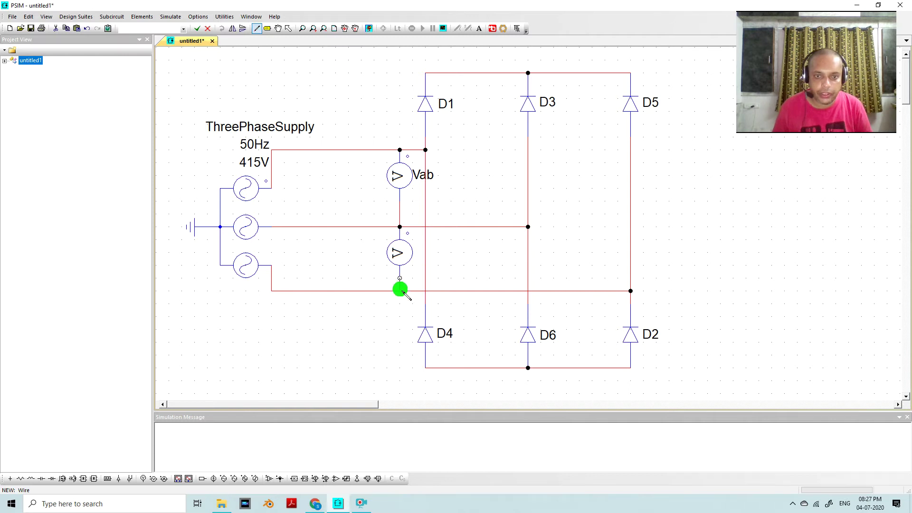
pyautogui.moveTo(401, 291); pyautogui.dragTo(400, 278)
# Name the voltage probe between the second and third phases Vbc and display its name on the schematic
pyautogui.click(289, 28)
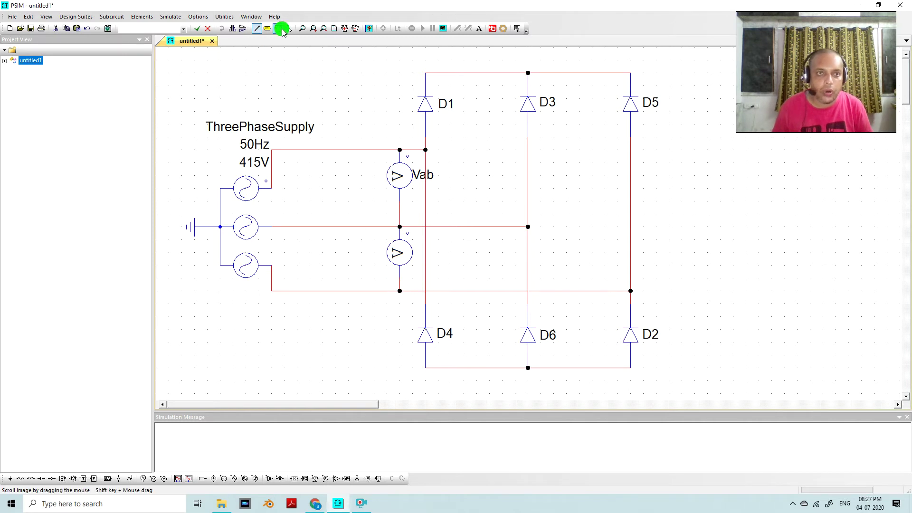
pyautogui.doubleClick(403, 251)
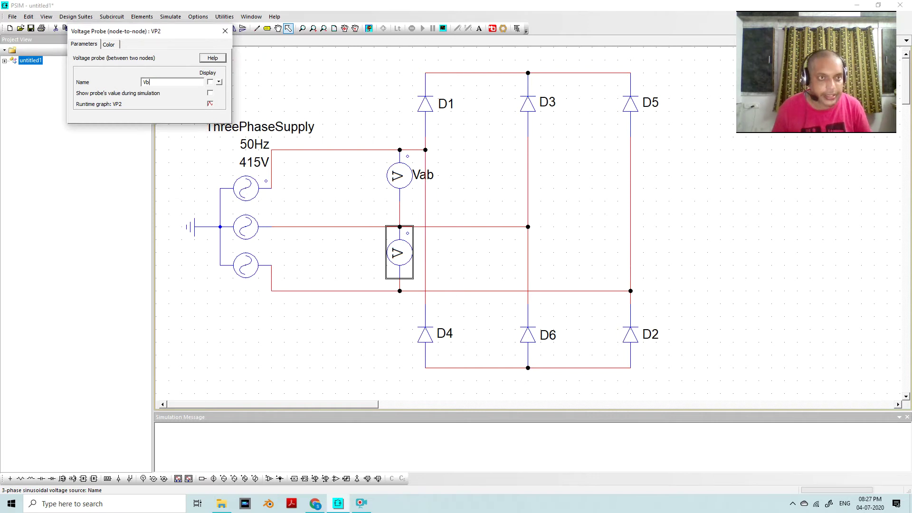
pyautogui.click(209, 82)
pyautogui.click(225, 31)
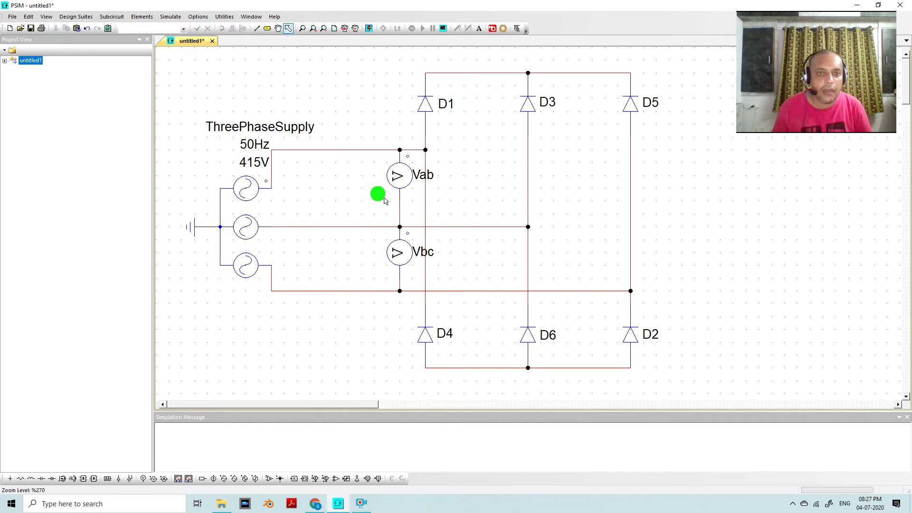
# Place a third two-node voltage probe left of Vab on the first-phase wire and wire its lower terminal to the third phase
pyautogui.click(152, 479)
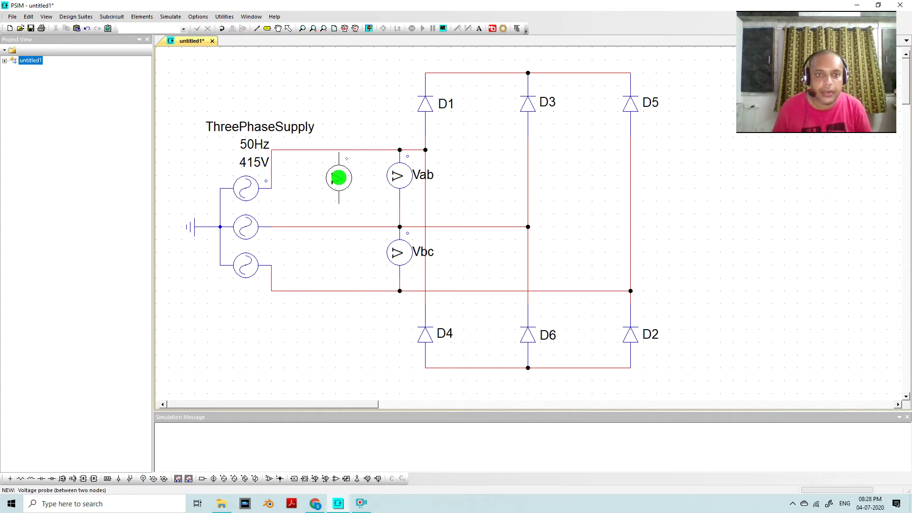
pyautogui.click(335, 176)
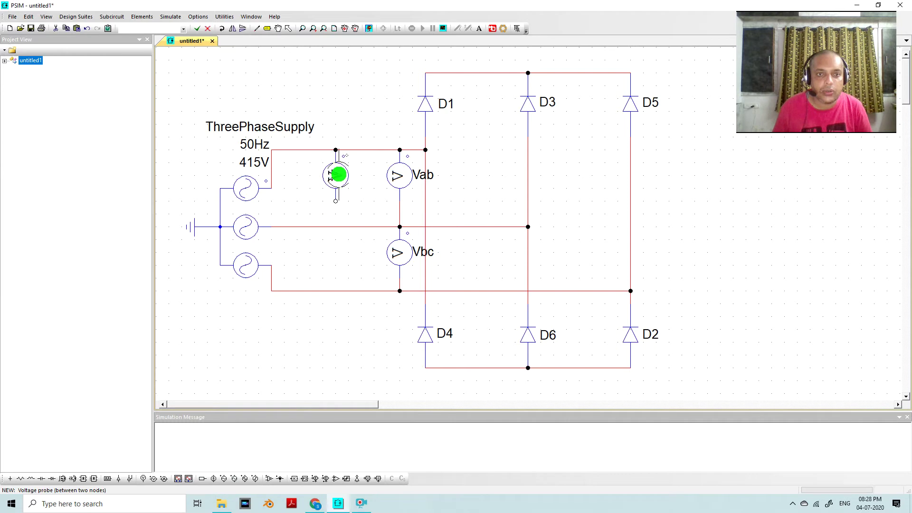
pyautogui.click(257, 28)
pyautogui.moveTo(336, 206); pyautogui.dragTo(338, 291)
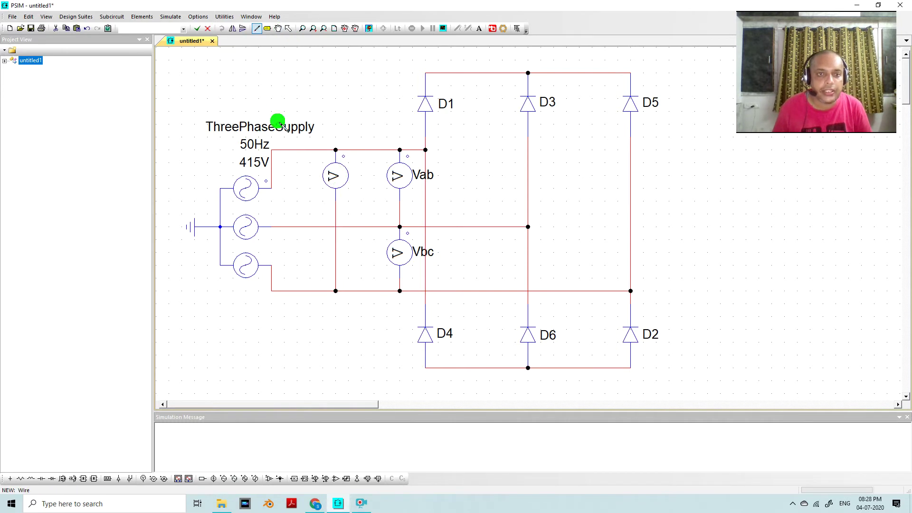
# Delete the unnamed voltage probe left of Vab together with its wire to the third phase
pyautogui.click(289, 28)
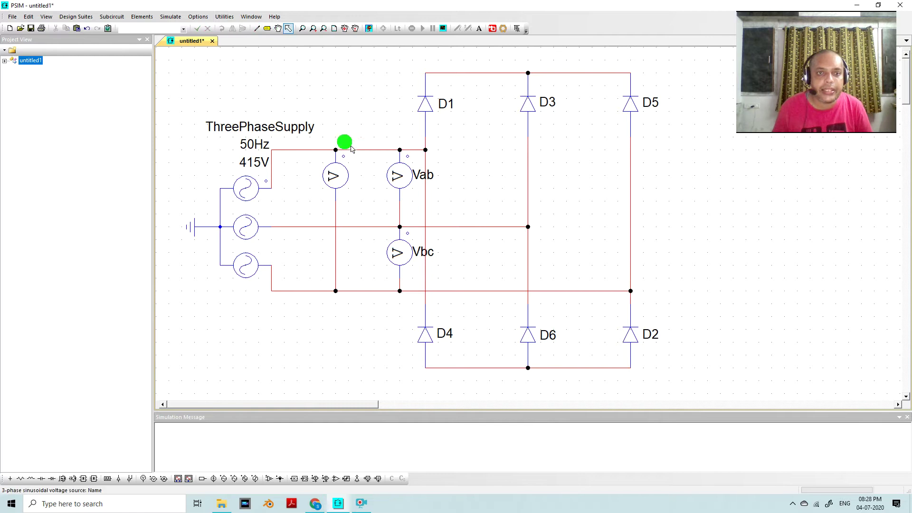
pyautogui.click(347, 179)
pyautogui.press('Delete')
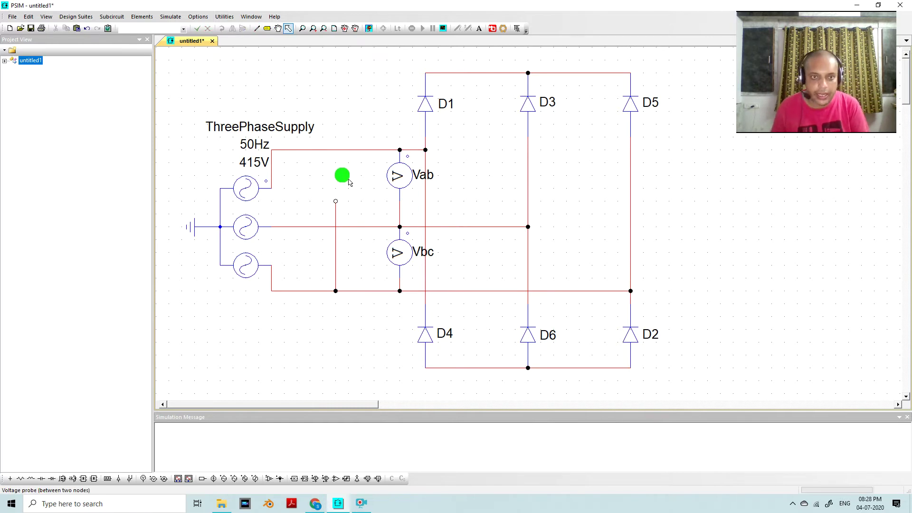
pyautogui.click(335, 213)
pyautogui.press('Delete')
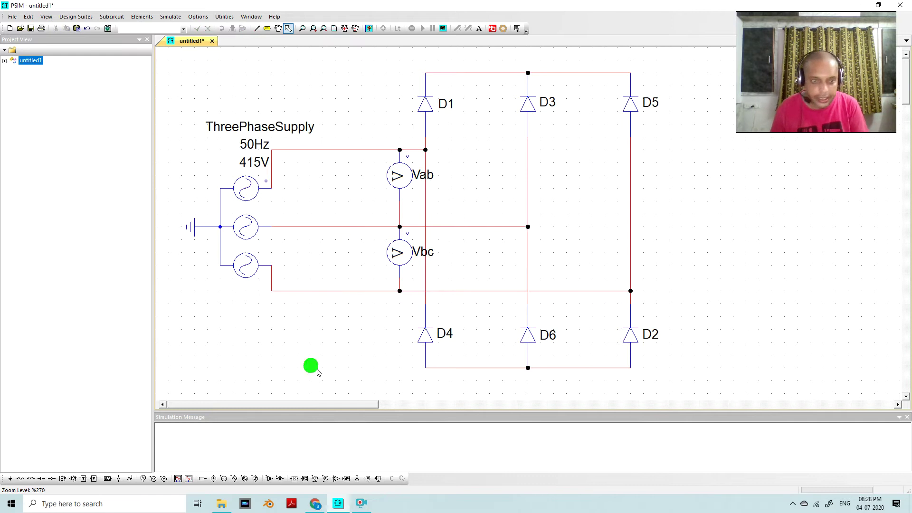
# Place a two-node voltage probe left of Vab on the first-phase wire with its polarity dot downward, and wire its lower terminal to the third phase
pyautogui.click(153, 478)
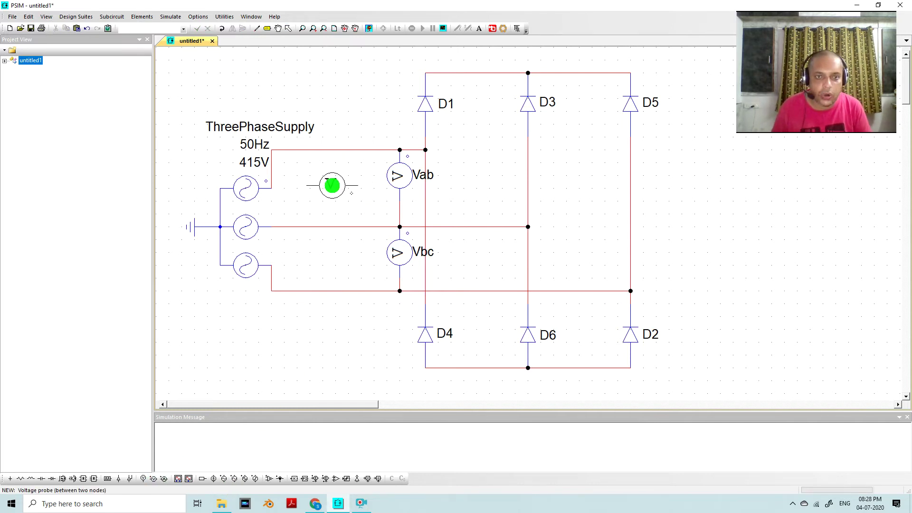
pyautogui.click(348, 175)
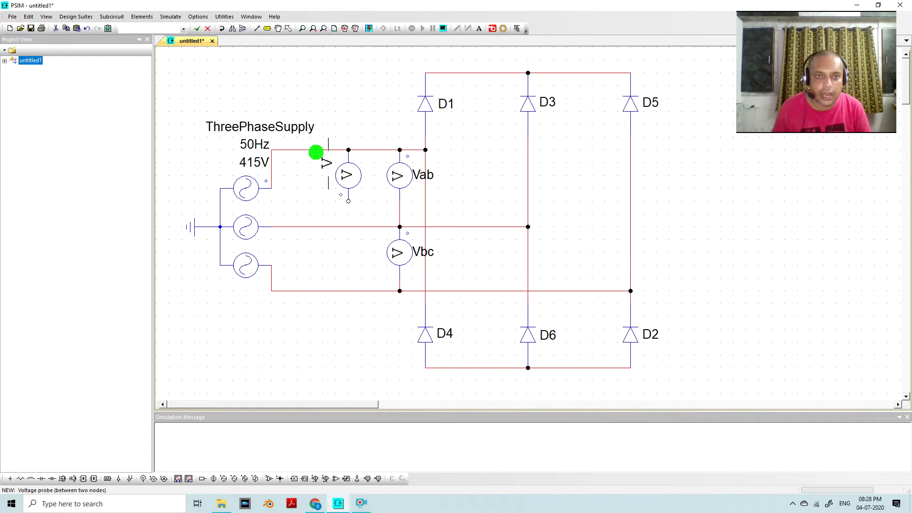
pyautogui.click(256, 29)
pyautogui.moveTo(348, 201); pyautogui.dragTo(348, 291)
pyautogui.click(288, 29)
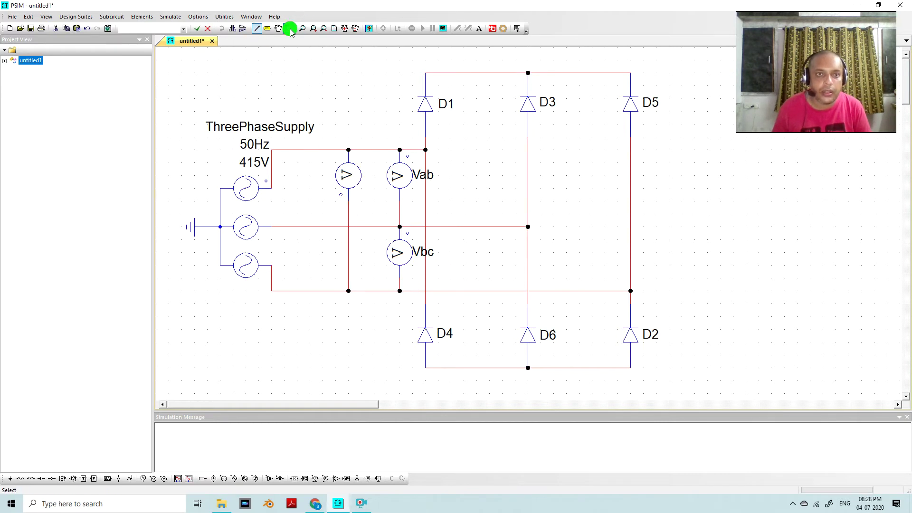
# Name the voltage probe between the third and first phases Vca and display its name on the schematic
pyautogui.doubleClick(353, 179)
pyautogui.click(167, 83)
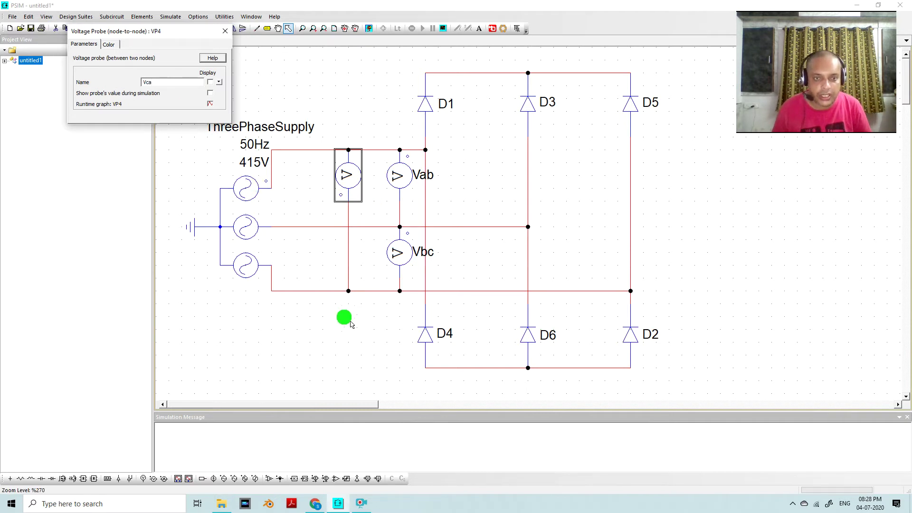
pyautogui.click(207, 83)
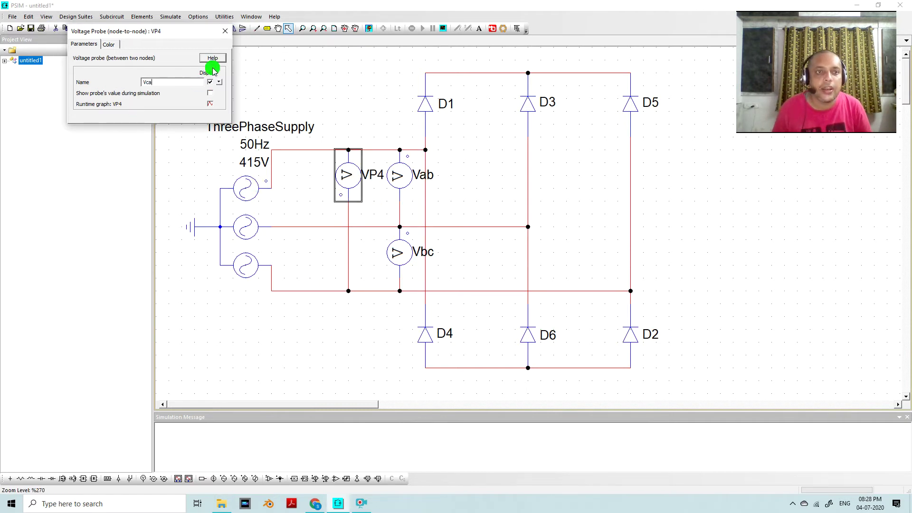
pyautogui.click(225, 31)
# Replace the first-phase wire segment between the supply and Vca with a series current probe and wire it to the supply
pyautogui.click(296, 150)
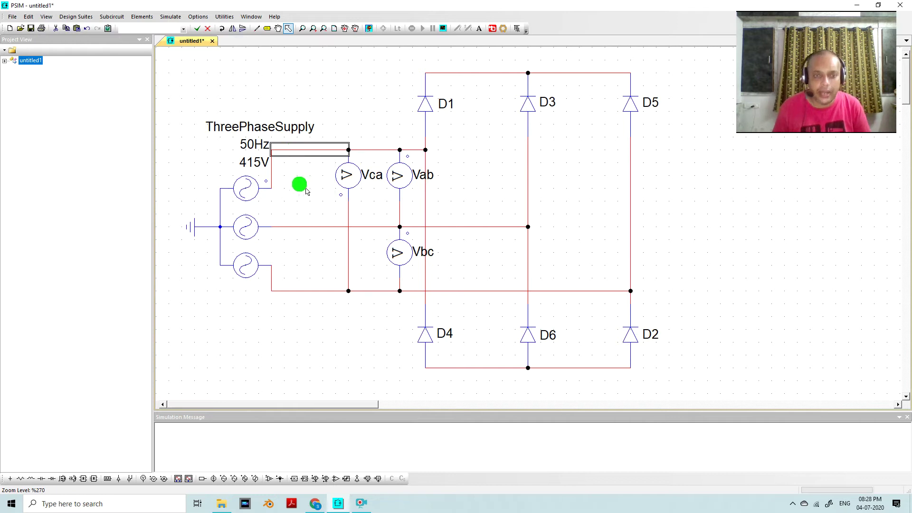
pyautogui.press('Delete')
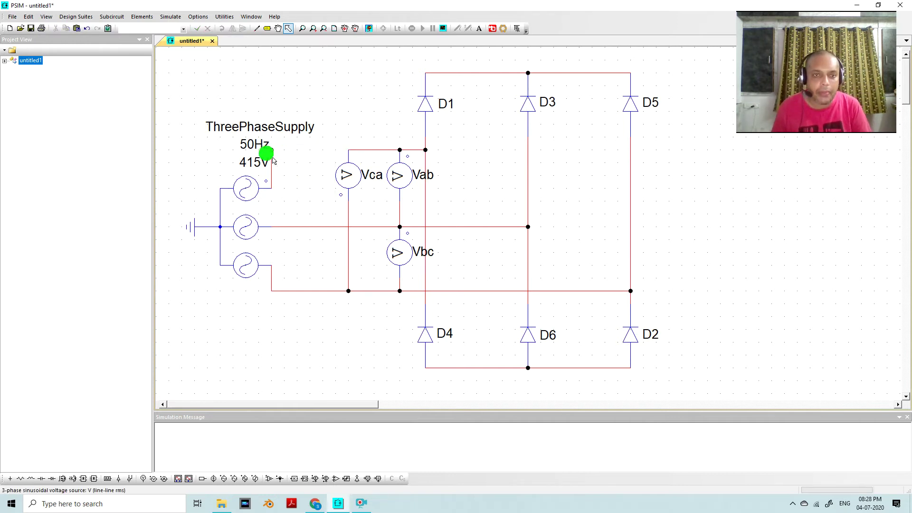
pyautogui.click(163, 482)
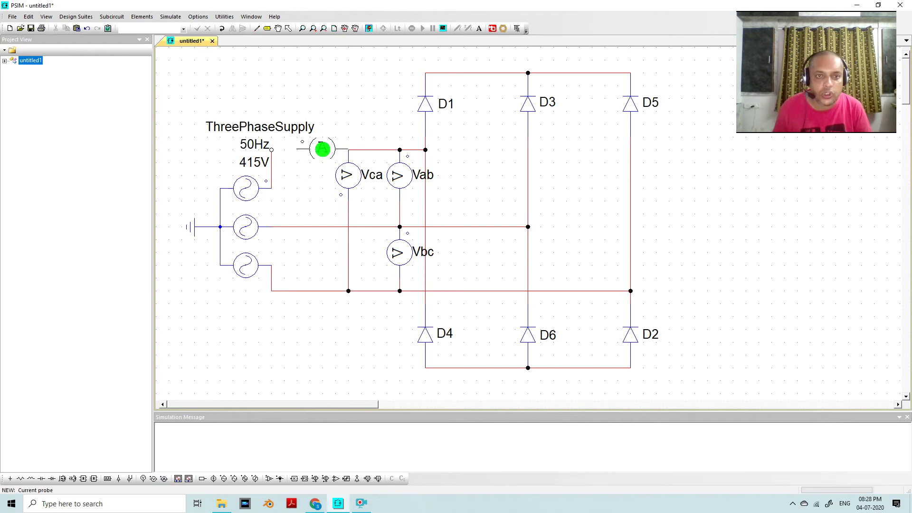
pyautogui.click(323, 149)
pyautogui.click(256, 28)
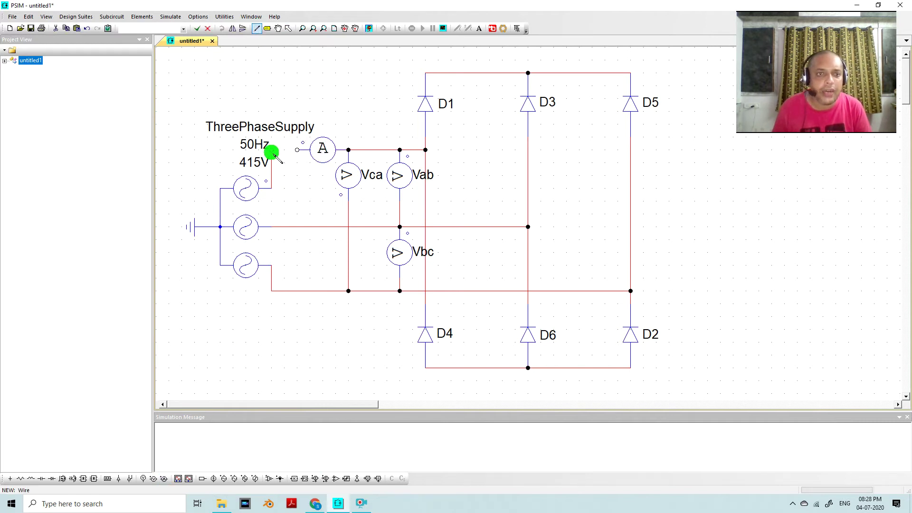
pyautogui.click(295, 153)
pyautogui.click(288, 28)
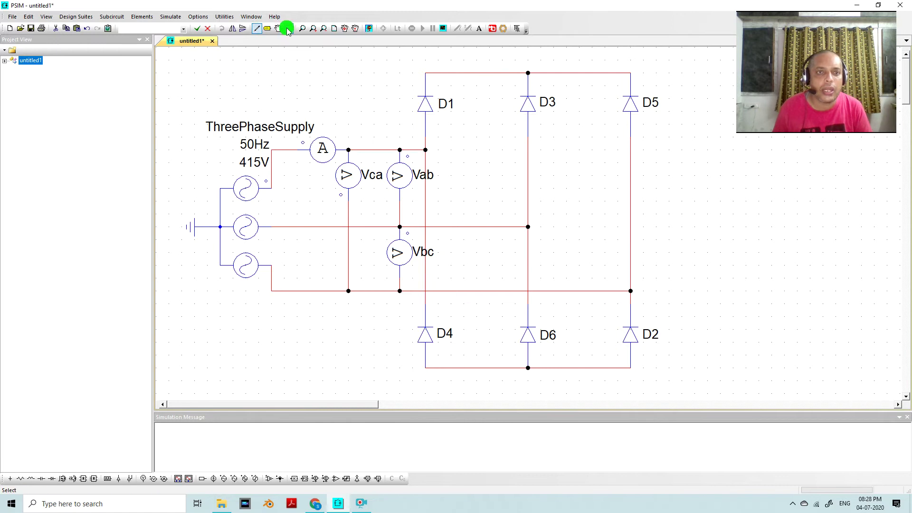
# Name the first-phase current probe Is and display its name on the schematic
pyautogui.click(342, 184)
pyautogui.click(333, 149)
pyautogui.doubleClick(335, 151)
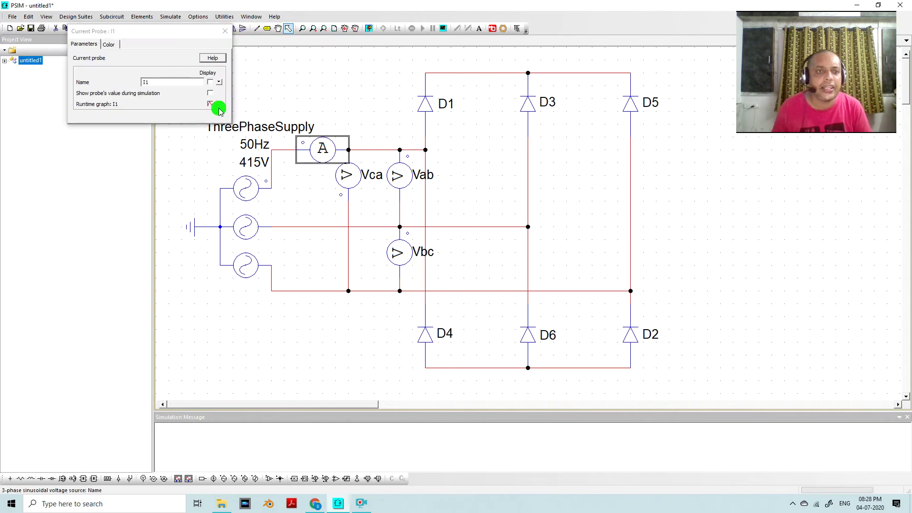
pyautogui.click(157, 81)
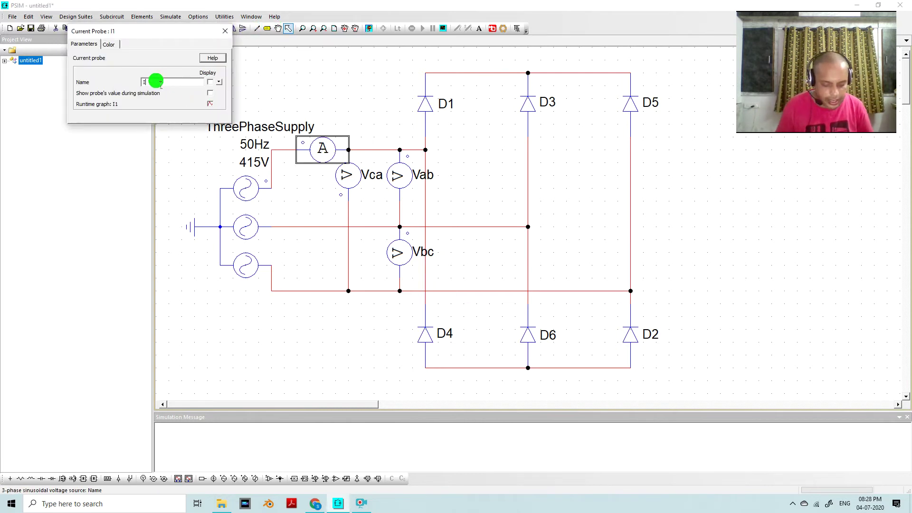
pyautogui.click(210, 82)
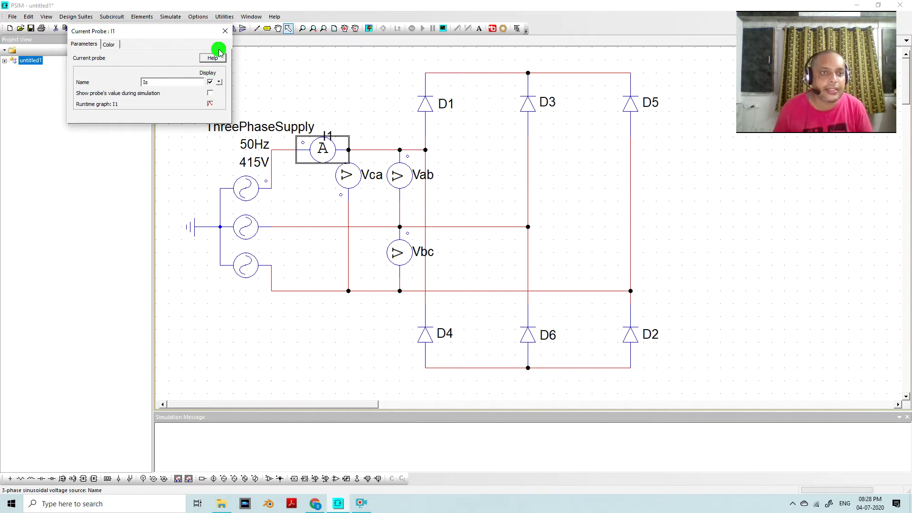
pyautogui.click(225, 32)
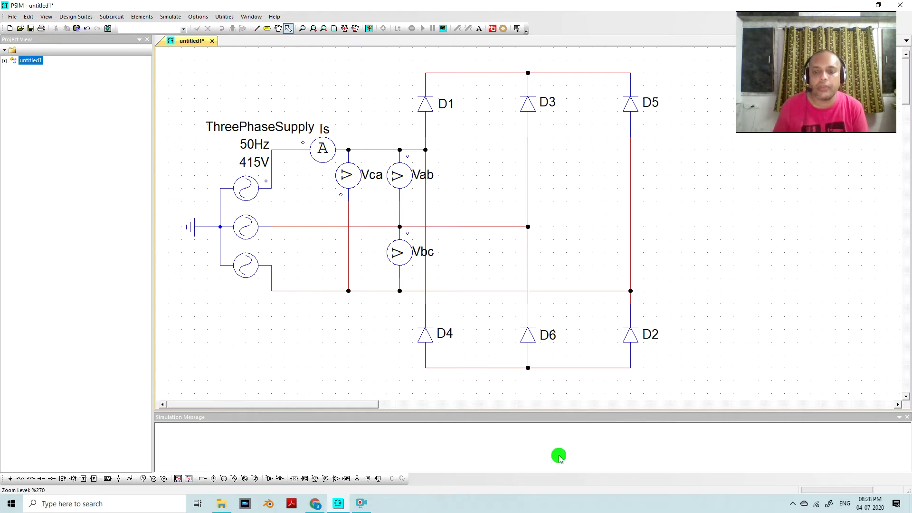
# Place a vertical load resistor to the right of the D5–D2 leg of the bridge
pyautogui.moveTo(362, 407); pyautogui.dragTo(410, 411)
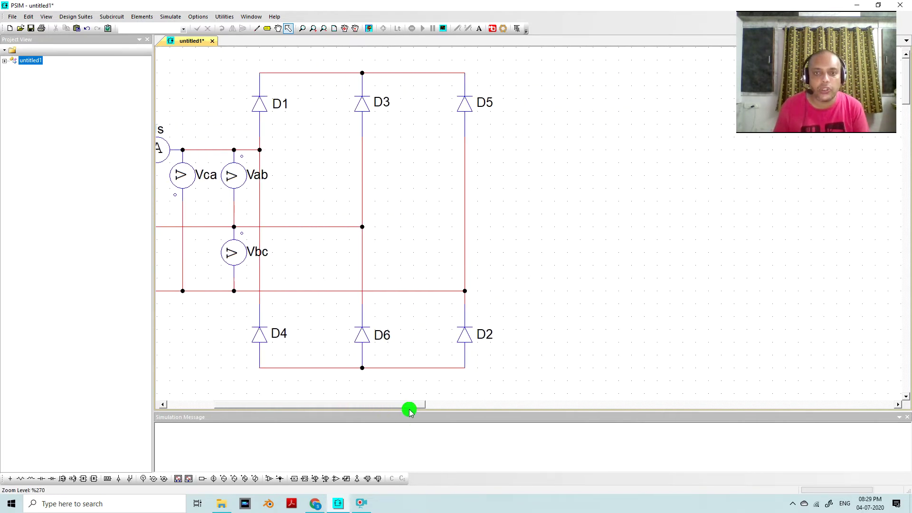
pyautogui.click(20, 479)
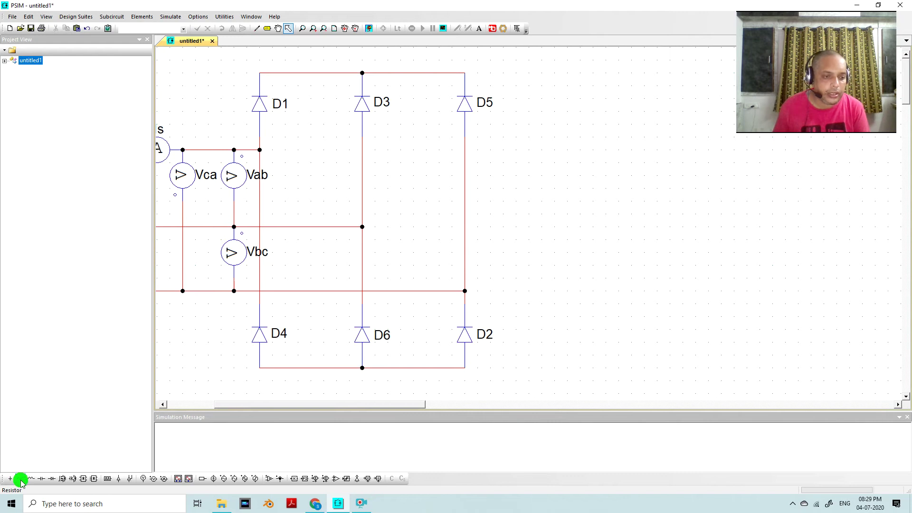
pyautogui.rightClick(580, 251)
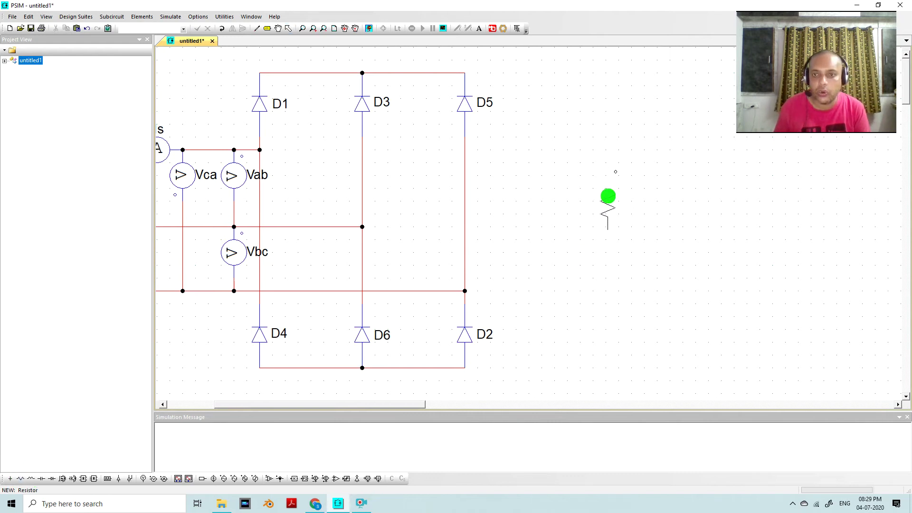
pyautogui.click(606, 193)
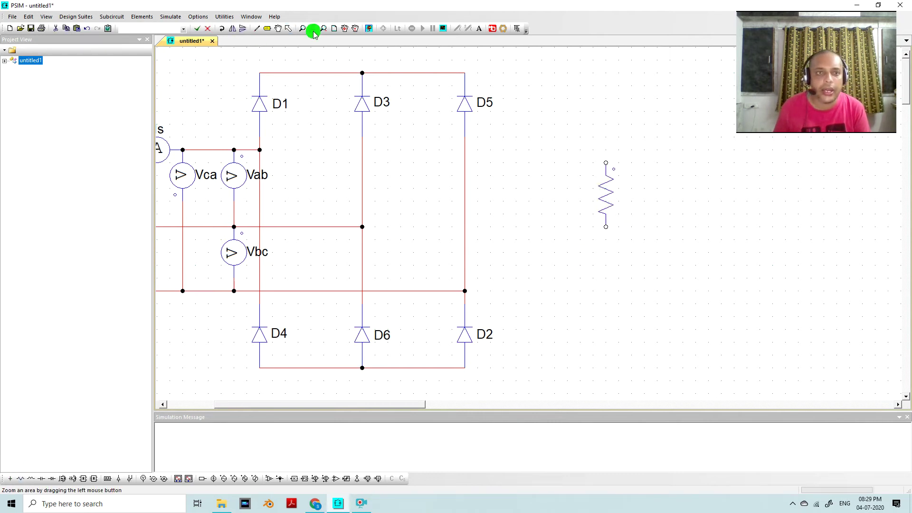
# Extend the upper output rail a short way past D5 and place a horizontal current probe at its end
pyautogui.click(259, 29)
pyautogui.moveTo(464, 73); pyautogui.dragTo(490, 73)
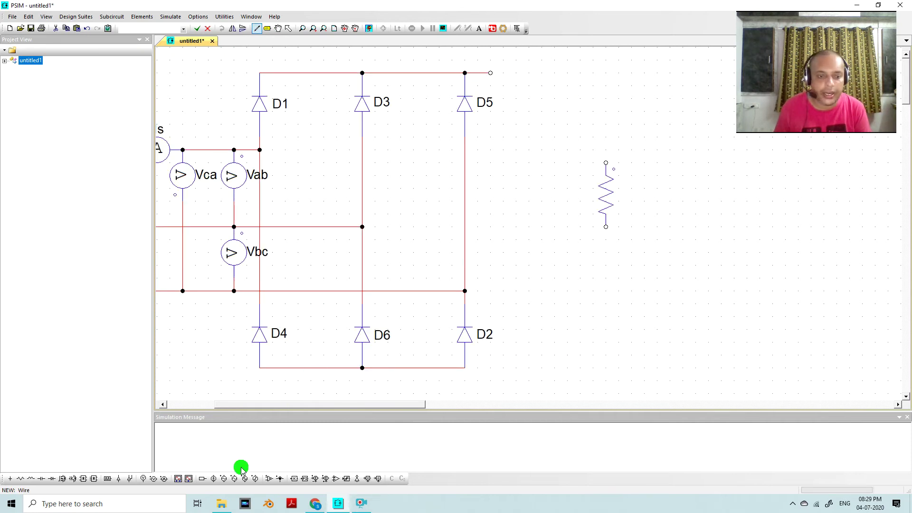
pyautogui.click(163, 479)
pyautogui.click(518, 73)
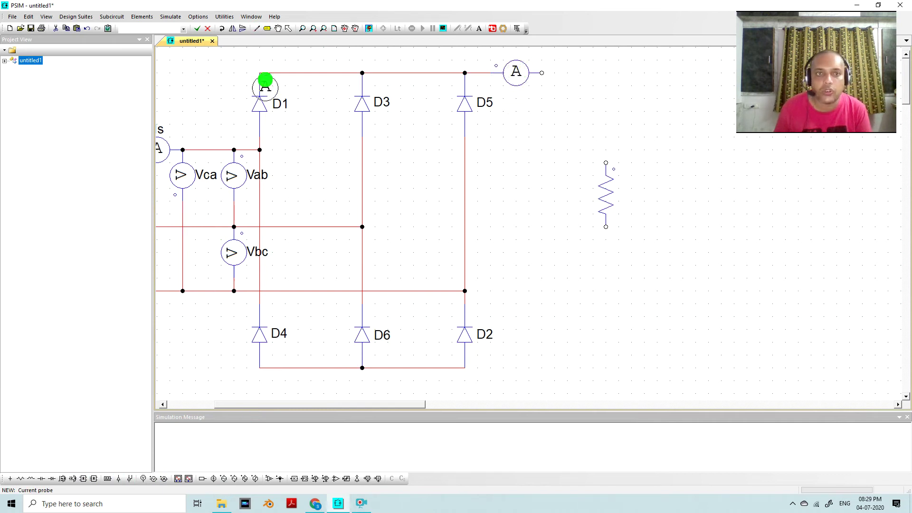
# Wire the output current probe to the resistor's upper terminal and the resistor's lower terminal to the bridge's lower rail below D2
pyautogui.click(256, 28)
pyautogui.moveTo(543, 73); pyautogui.dragTo(607, 160)
pyautogui.moveTo(606, 226); pyautogui.dragTo(465, 368)
pyautogui.click(288, 28)
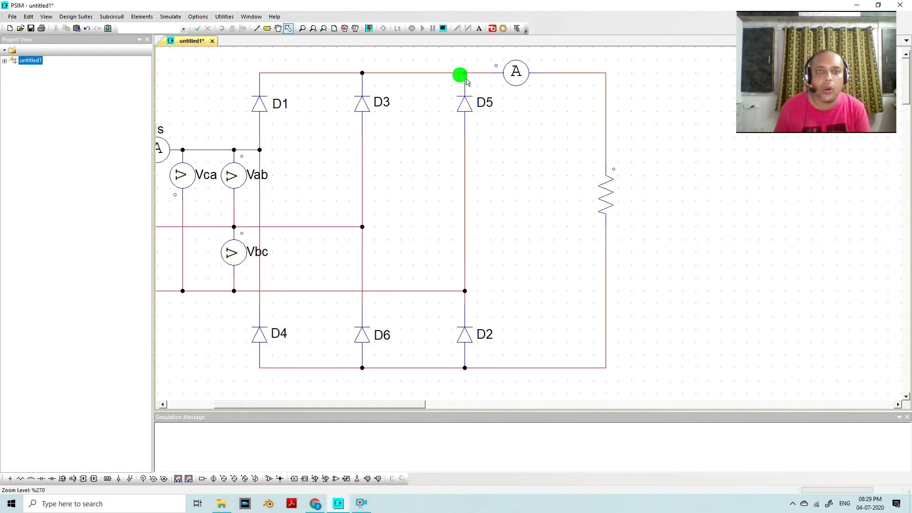
# Name the output current probe I0 and display its name on the schematic
pyautogui.doubleClick(531, 84)
pyautogui.click(179, 81)
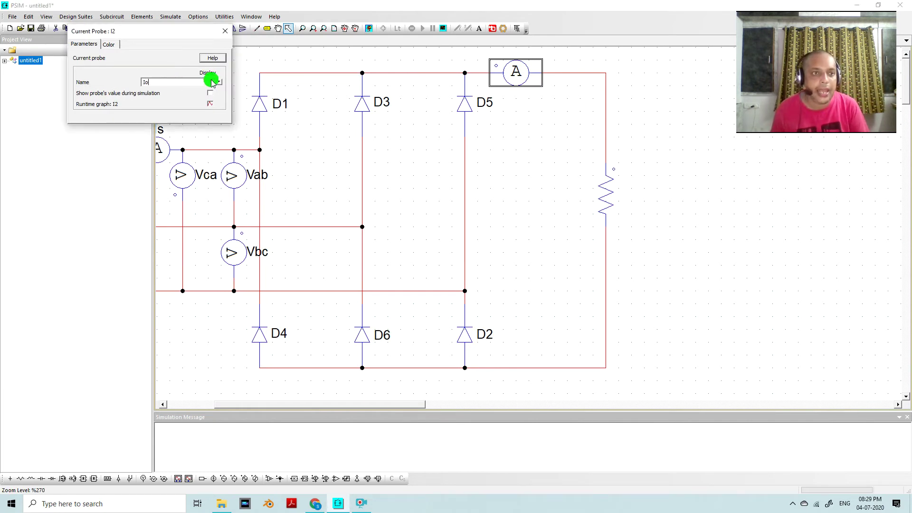
pyautogui.click(210, 83)
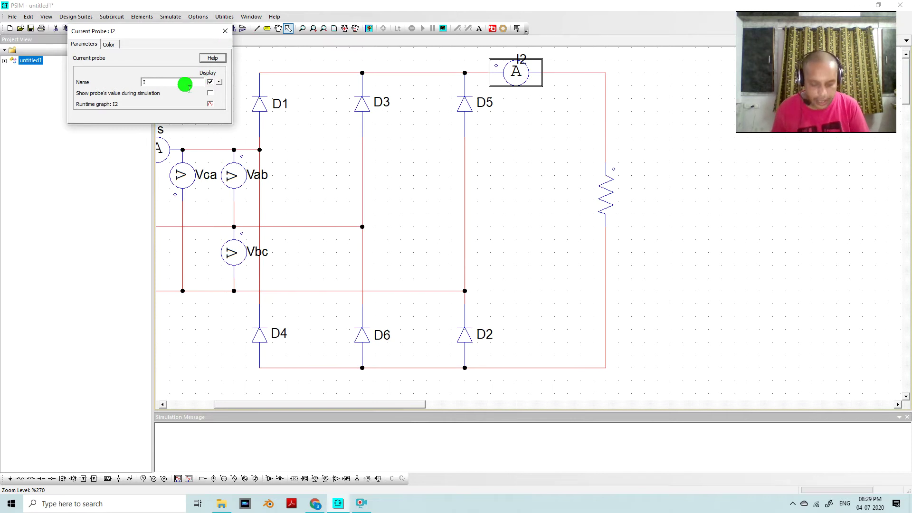
pyautogui.click(225, 31)
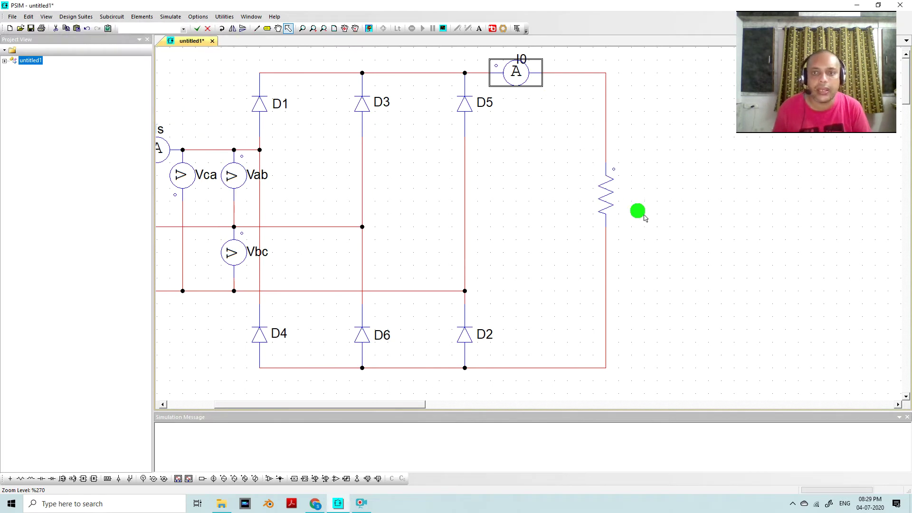
# Set the load resistor's resistance to 50ohm with the value displayed on the schematic, and name it RL
pyautogui.doubleClick(604, 195)
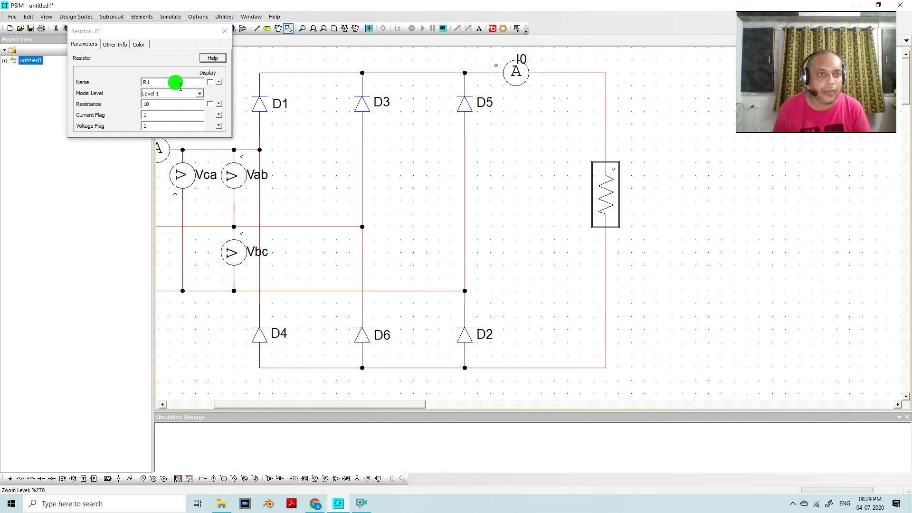
pyautogui.doubleClick(160, 104)
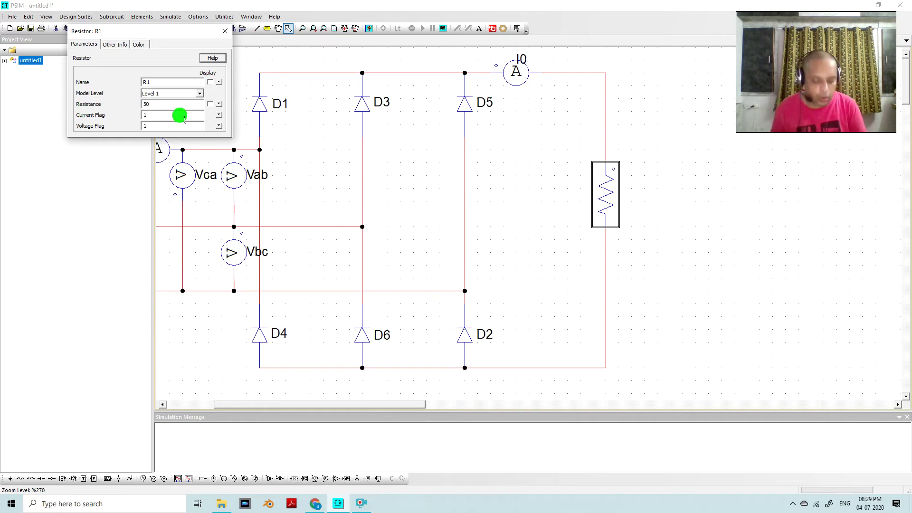
pyautogui.click(203, 111)
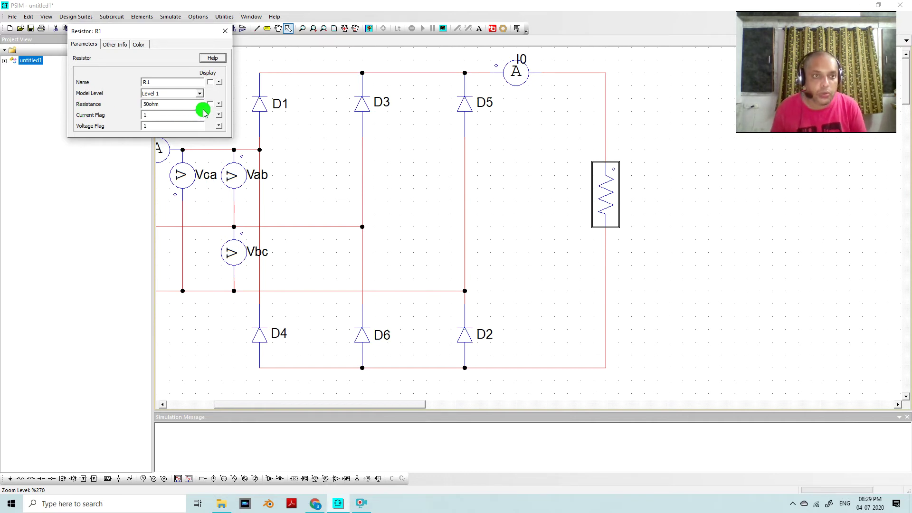
pyautogui.click(210, 104)
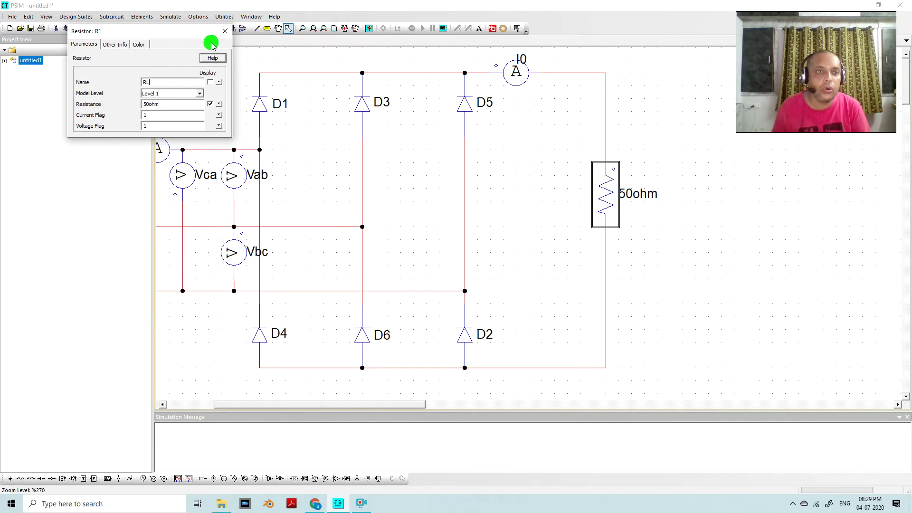
pyautogui.click(225, 31)
pyautogui.click(663, 279)
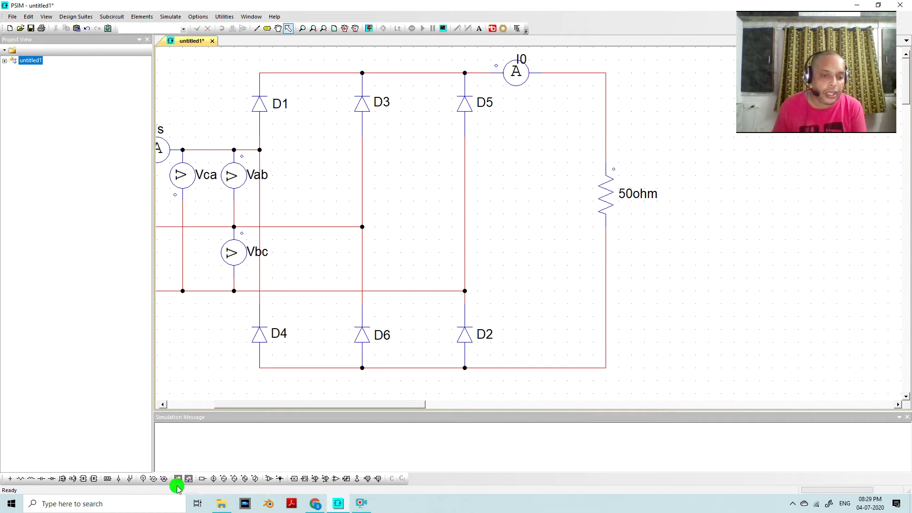
# Place a vertical voltage probe between D5 and the load resistor and wire its terminals to the upper and lower output rails
pyautogui.click(163, 477)
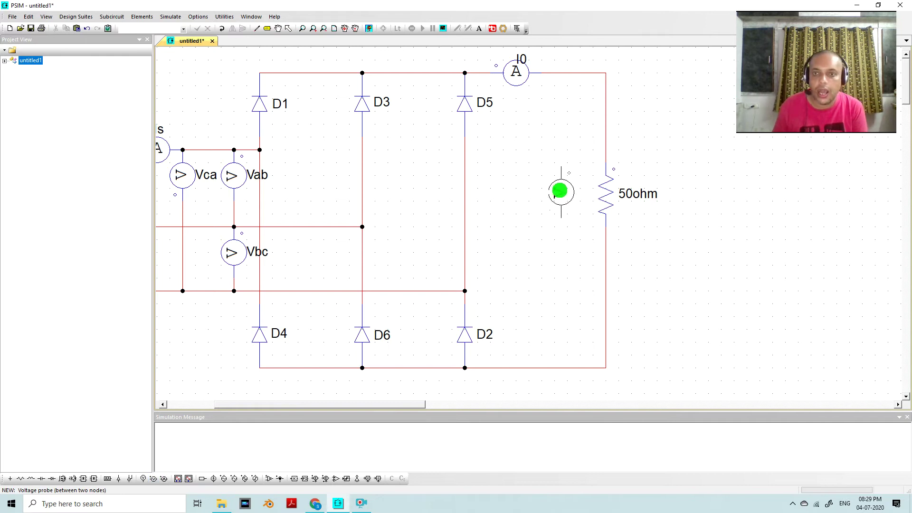
pyautogui.click(559, 196)
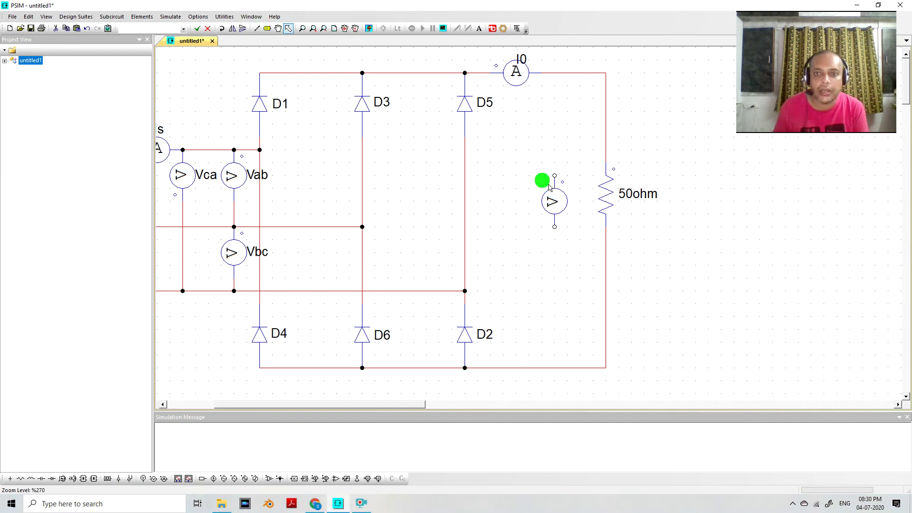
pyautogui.press('Escape')
pyautogui.click(257, 29)
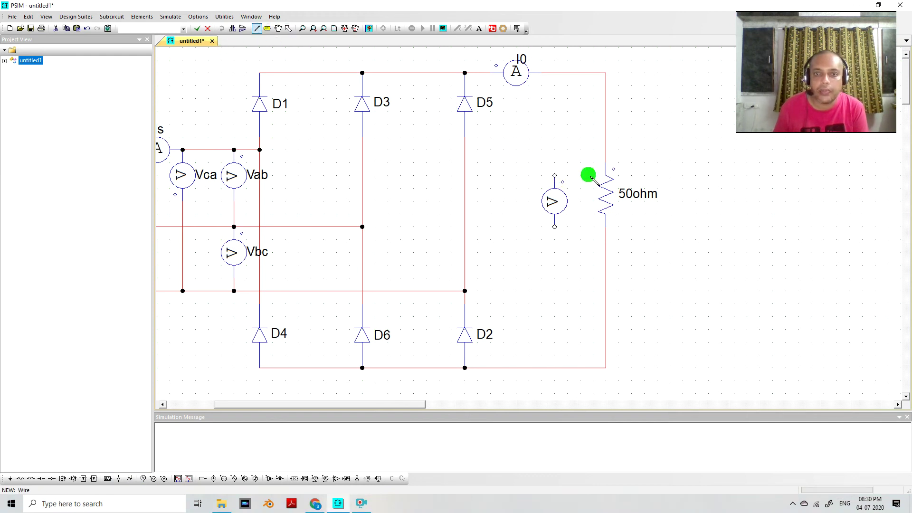
pyautogui.moveTo(555, 175); pyautogui.dragTo(554, 74)
pyautogui.click(548, 225)
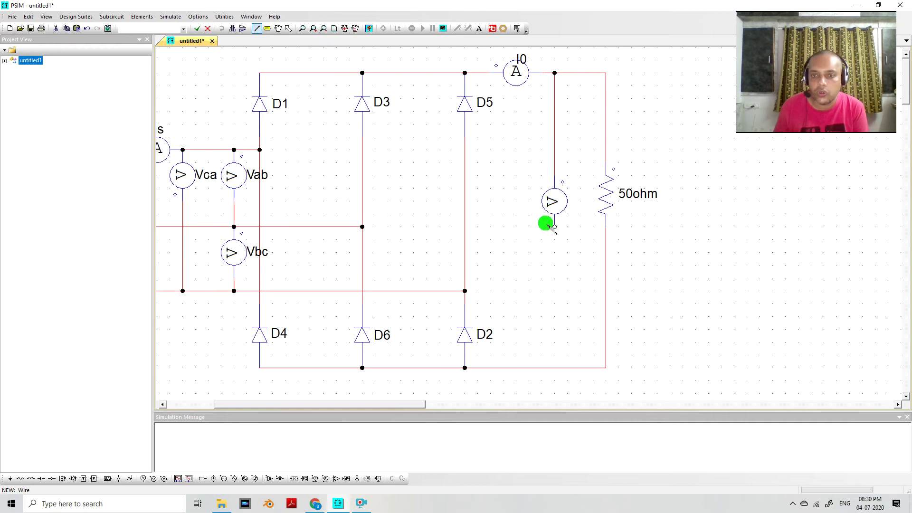
pyautogui.moveTo(555, 229); pyautogui.dragTo(555, 369)
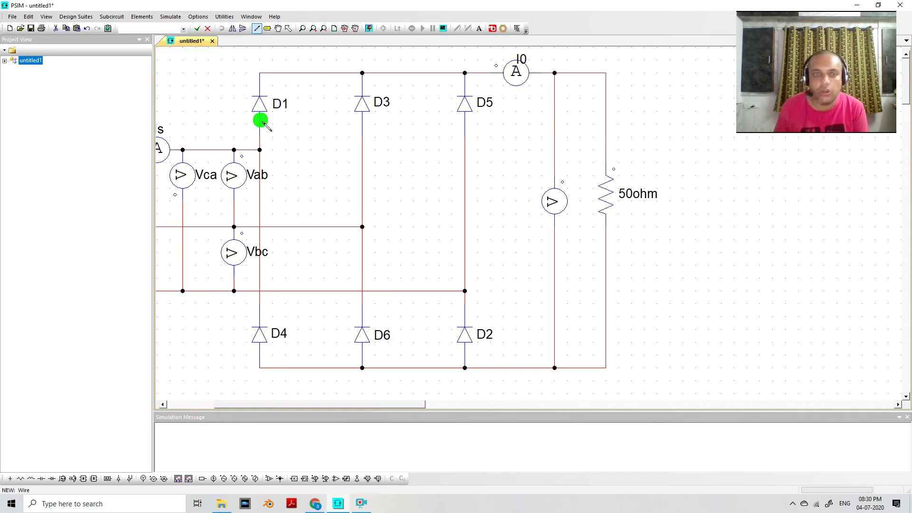
# Name the output voltage probe V0 and display its name on the schematic
pyautogui.click(288, 28)
pyautogui.doubleClick(551, 200)
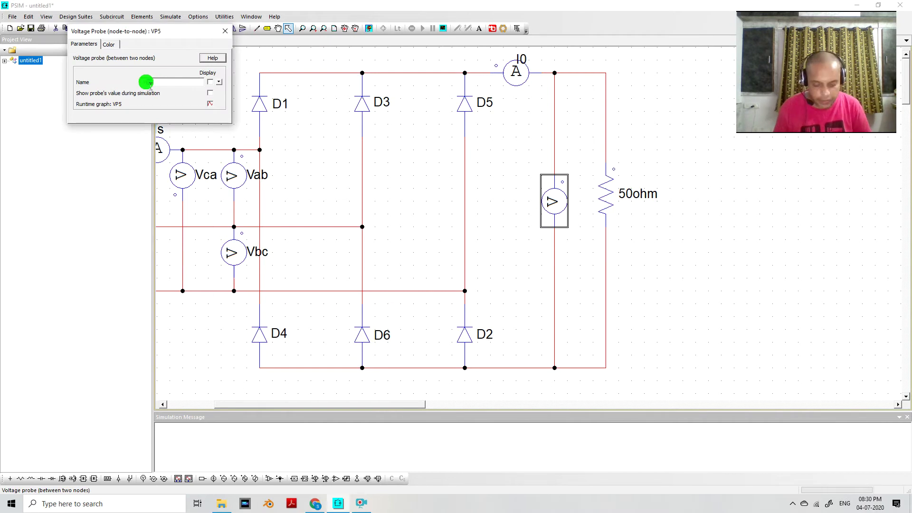
pyautogui.click(209, 82)
pyautogui.click(226, 30)
# Add a simulation control symbol in the empty area above the source current probe Is
pyautogui.moveTo(360, 403); pyautogui.dragTo(261, 402)
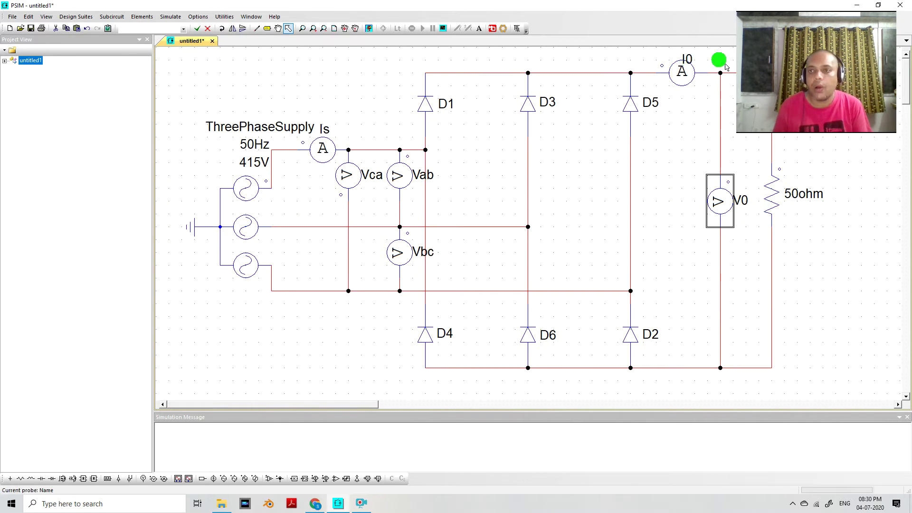
pyautogui.moveTo(736, 146); pyautogui.dragTo(9, 152)
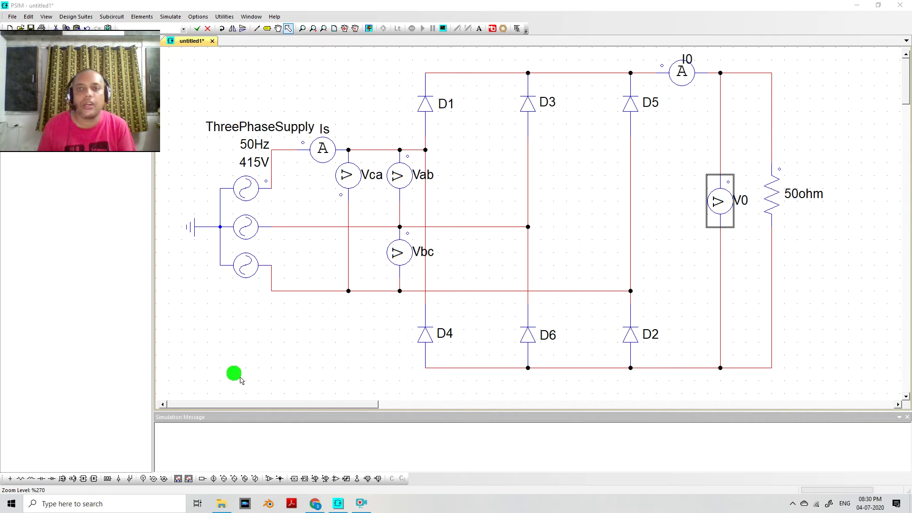
pyautogui.click(170, 17)
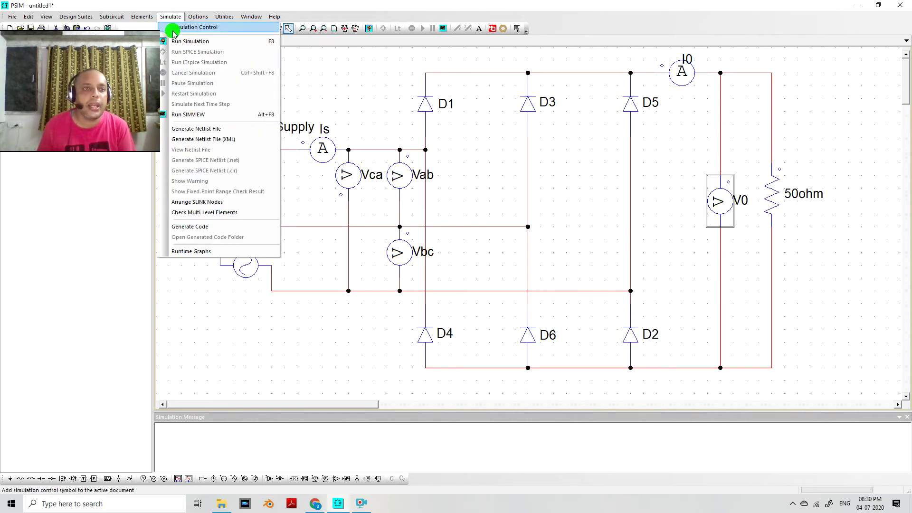
pyautogui.click(173, 30)
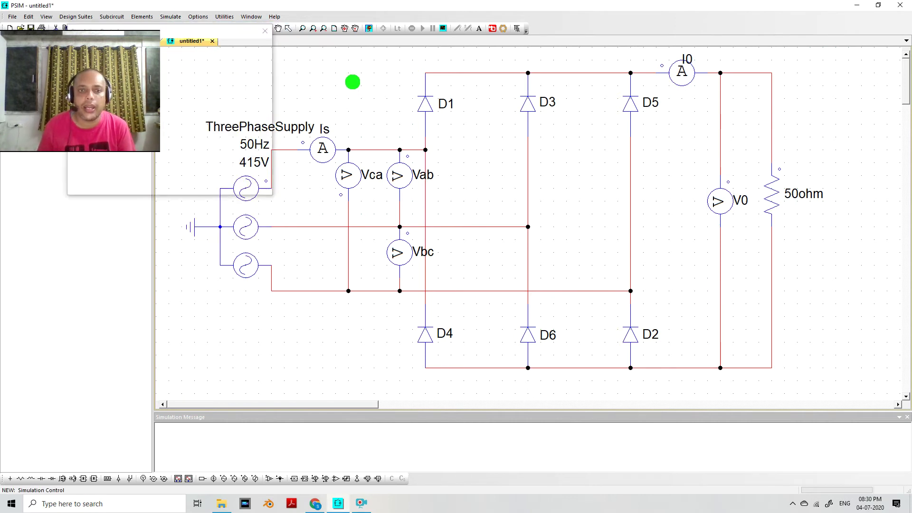
pyautogui.doubleClick(352, 82)
# Set the simulation time step to 1E-004 and the total time to 0.2
pyautogui.moveTo(177, 29); pyautogui.dragTo(228, 188)
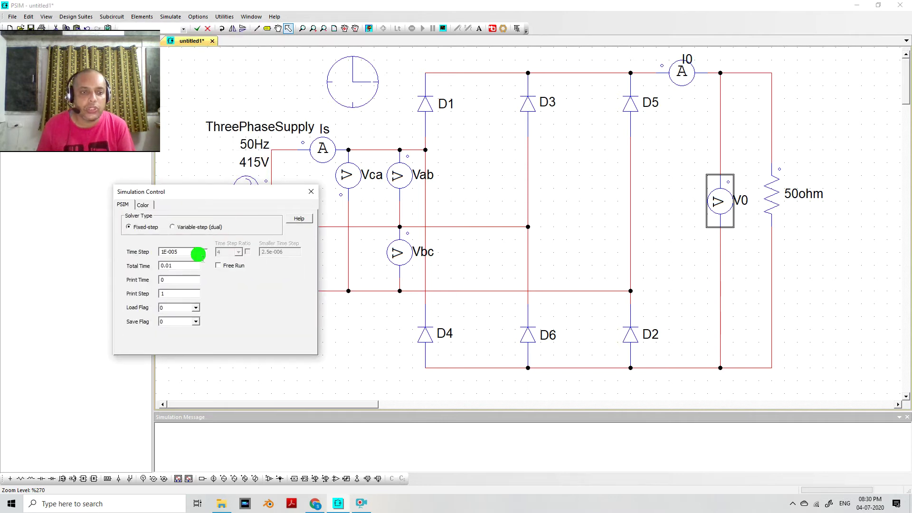
pyautogui.moveTo(184, 266); pyautogui.dragTo(125, 265)
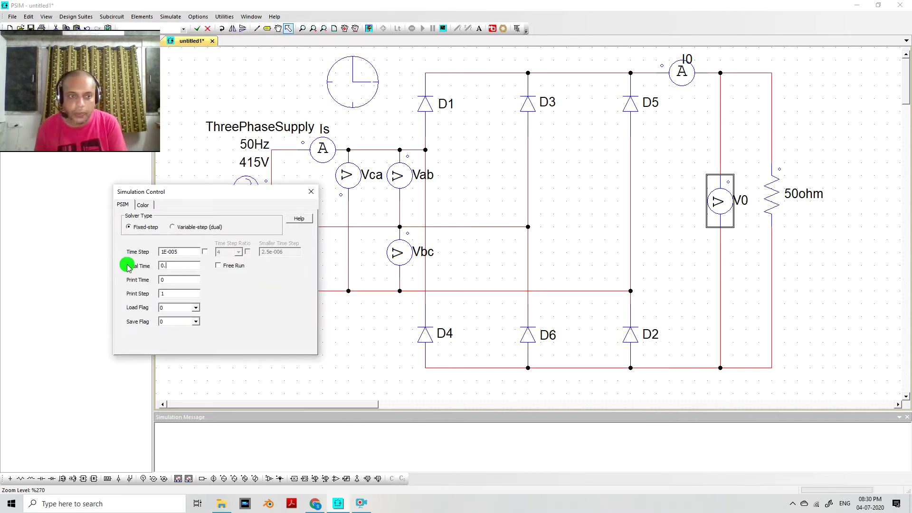
pyautogui.write('0.0')
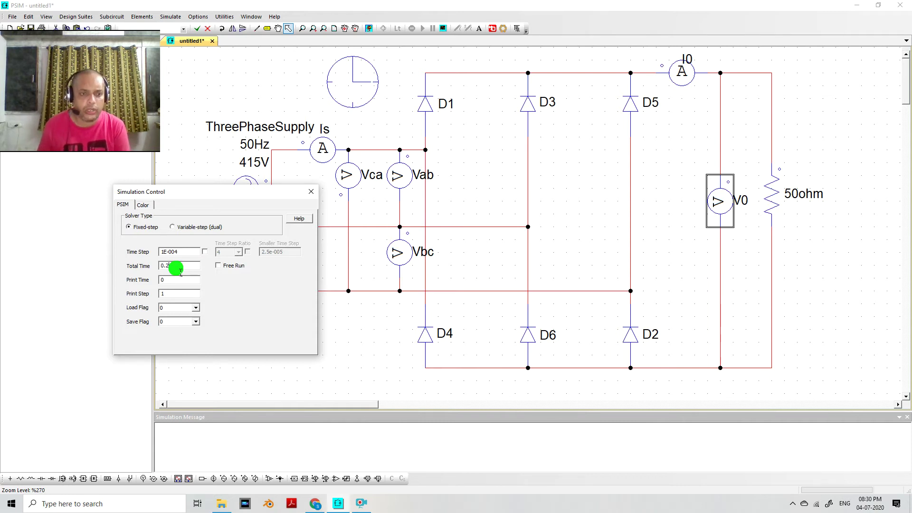
pyautogui.click(311, 193)
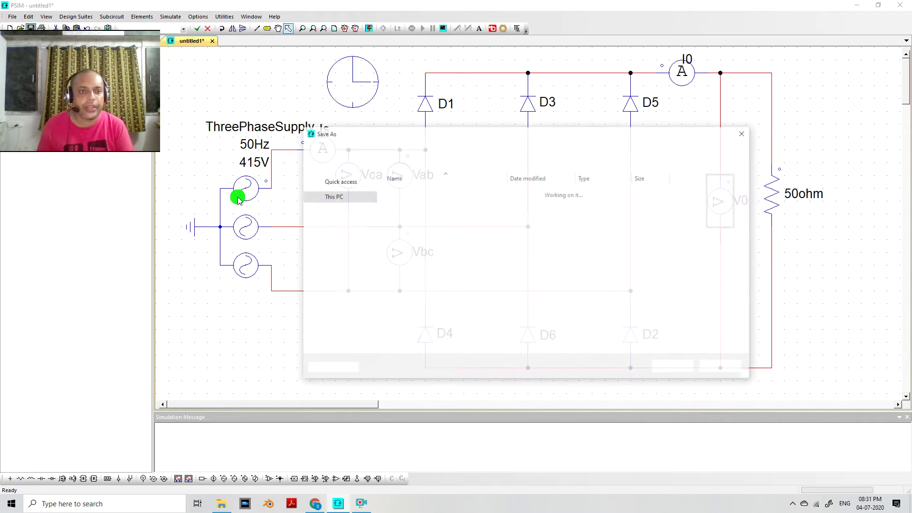
# Save the schematic on the Desktop as threeph
pyautogui.click(339, 204)
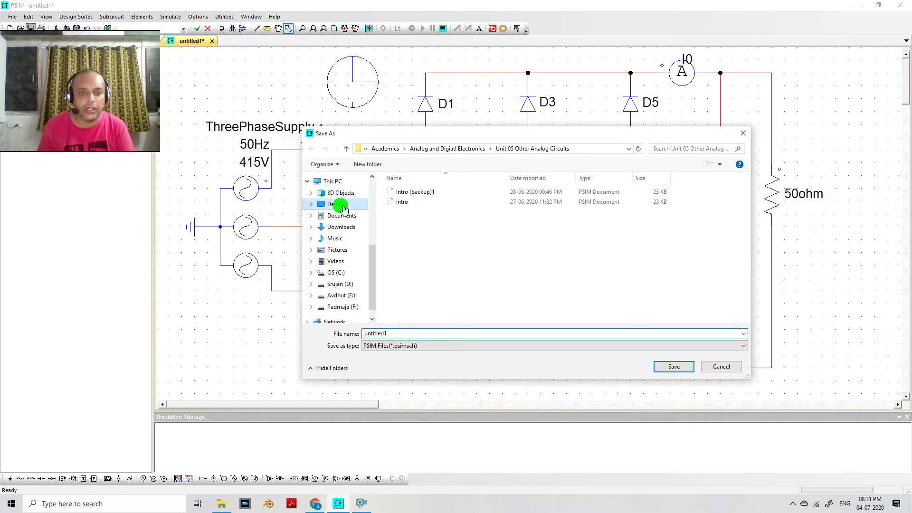
pyautogui.click(398, 334)
pyautogui.write('threeph')
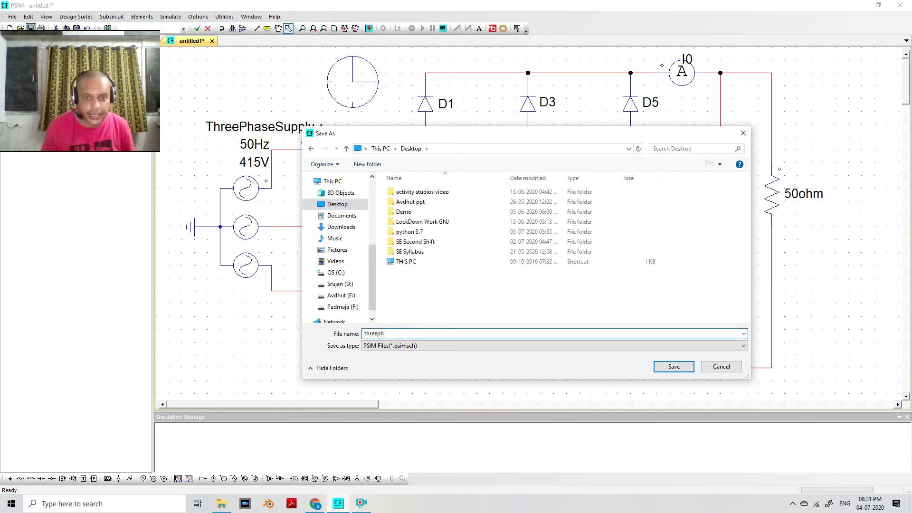
pyautogui.click(680, 372)
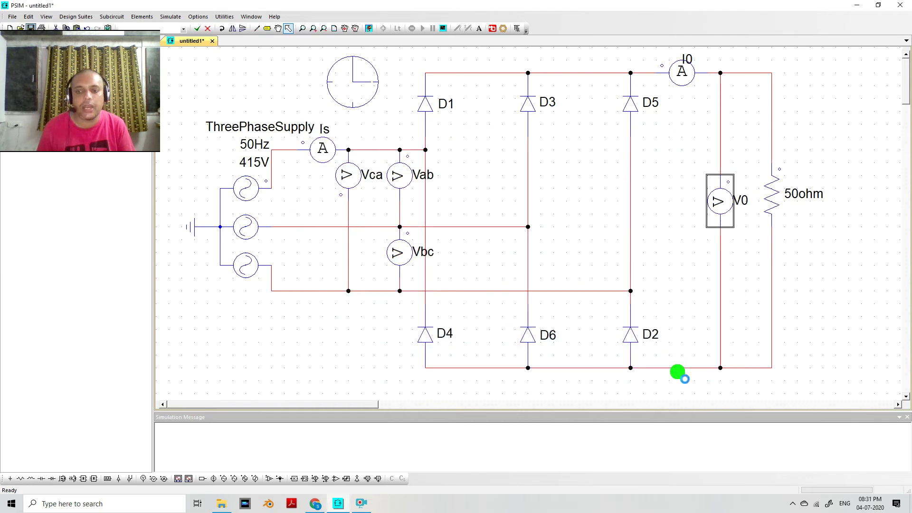
# Run the simulation and plot the line voltages Vab, Vbc and Vca in a maximized Simview window
pyautogui.click(369, 29)
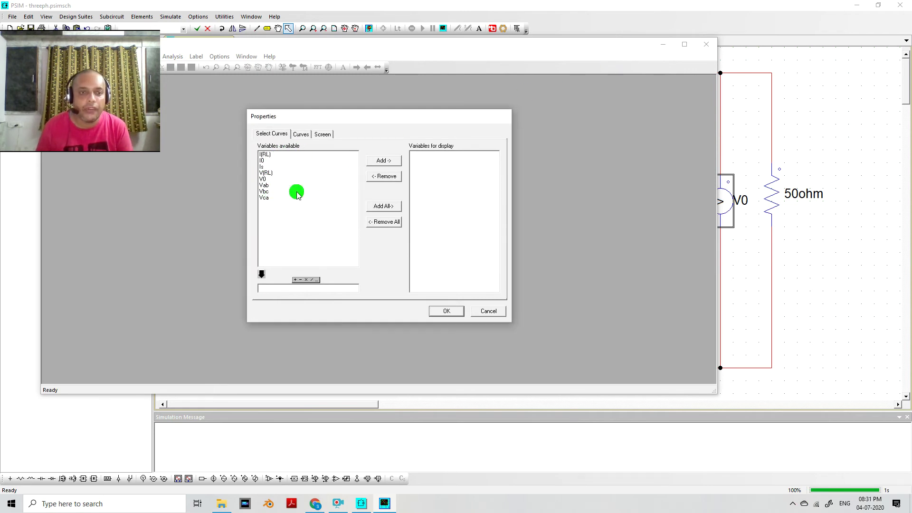
pyautogui.click(270, 185)
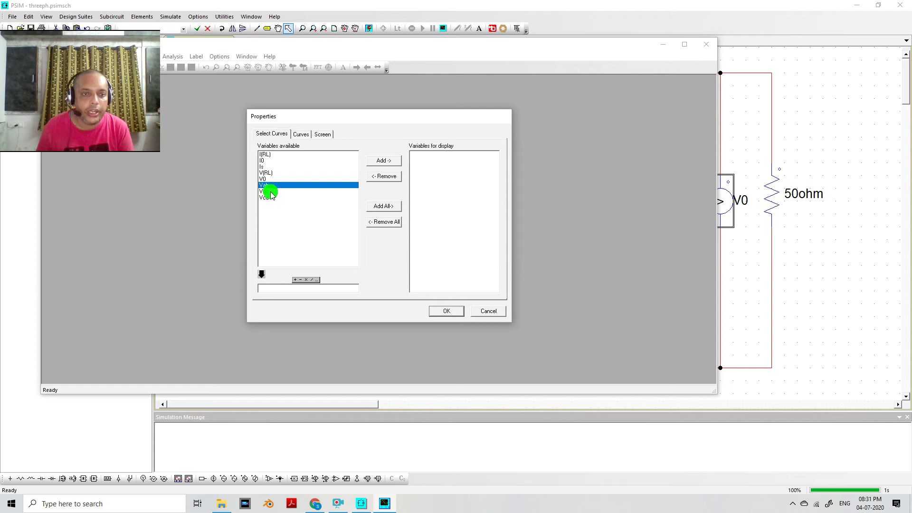
pyautogui.moveTo(271, 195); pyautogui.dragTo(269, 199)
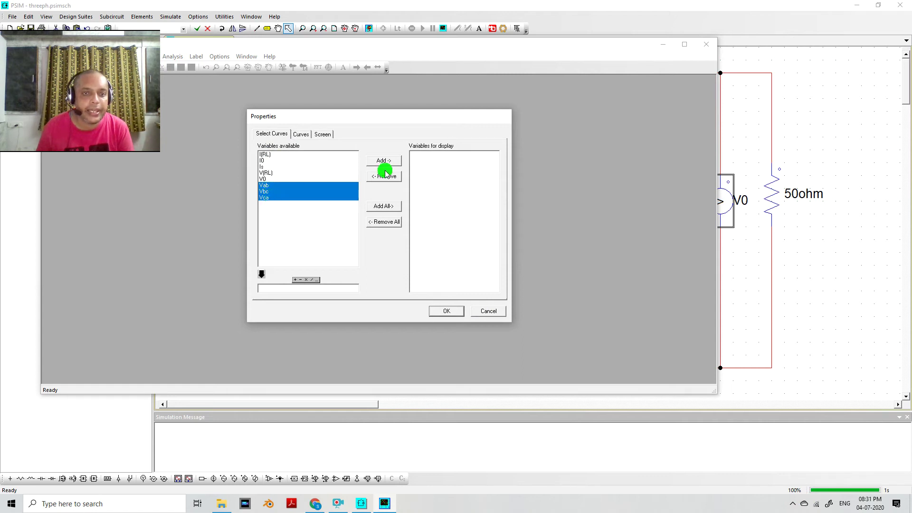
pyautogui.click(385, 163)
pyautogui.click(446, 311)
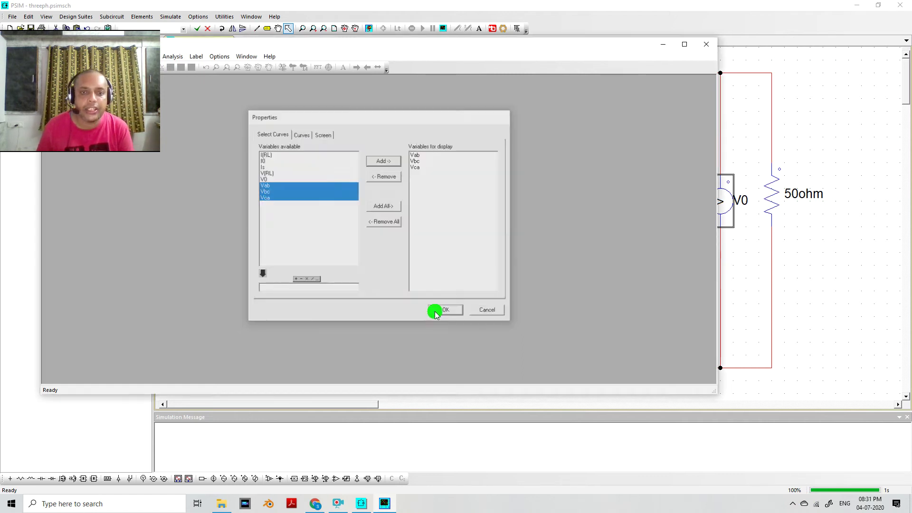
pyautogui.click(590, 85)
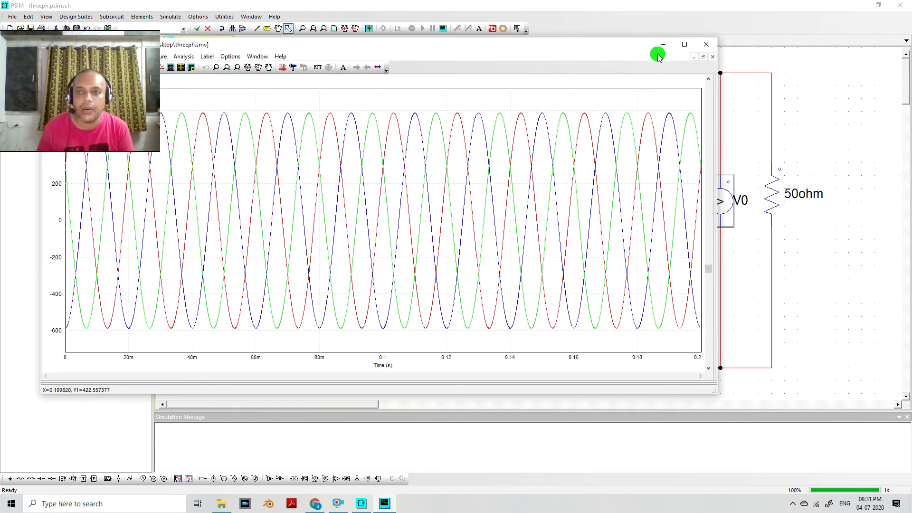
pyautogui.click(685, 44)
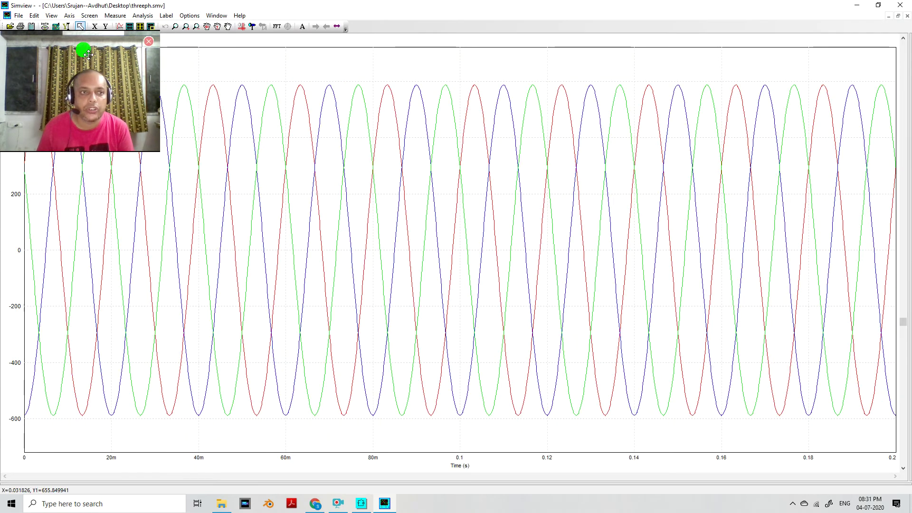
pyautogui.click(148, 42)
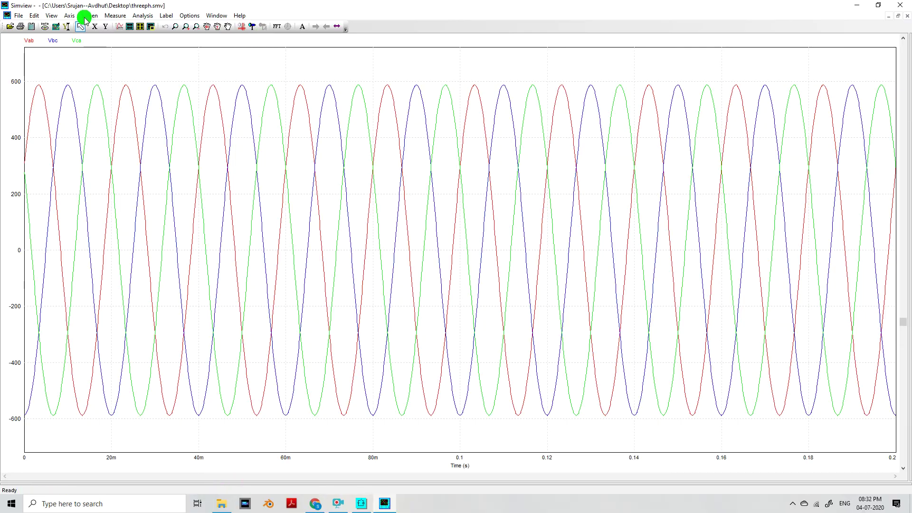
# Turn on the measurement cursors, calculate the curves' RMS values, and enlarge the measurement table to show all three line voltages
pyautogui.click(115, 15)
pyautogui.click(114, 26)
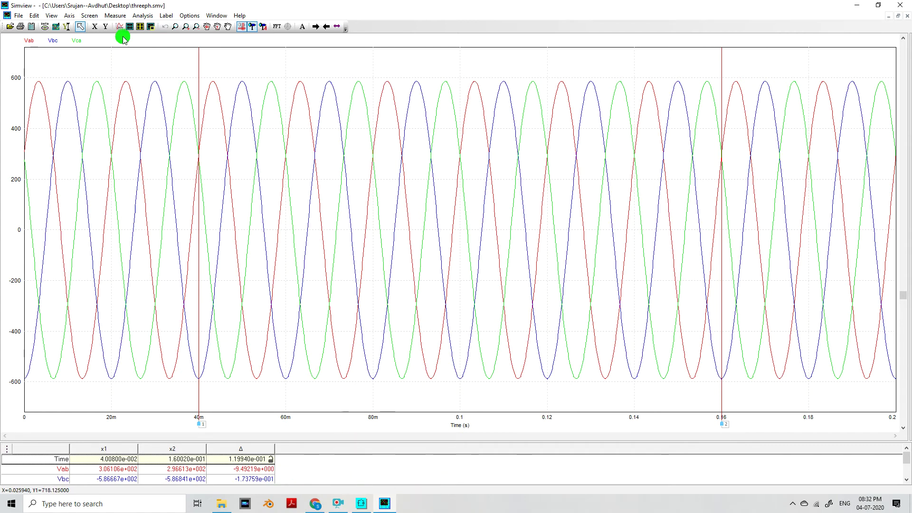
pyautogui.click(115, 16)
pyautogui.moveTo(137, 17)
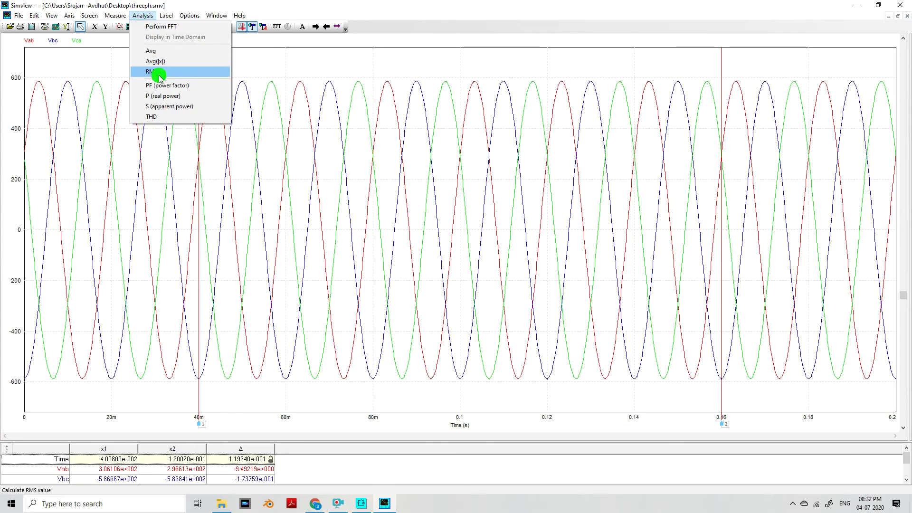
pyautogui.click(158, 73)
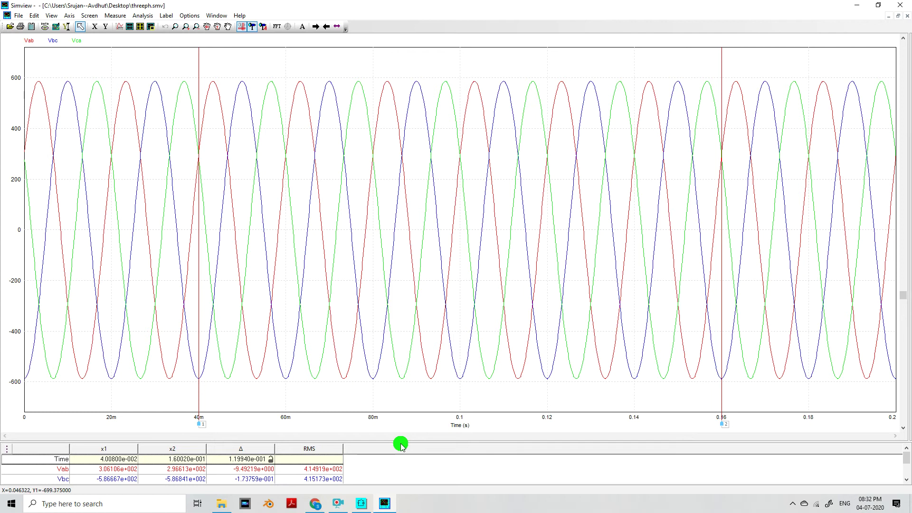
pyautogui.moveTo(407, 448); pyautogui.dragTo(401, 394)
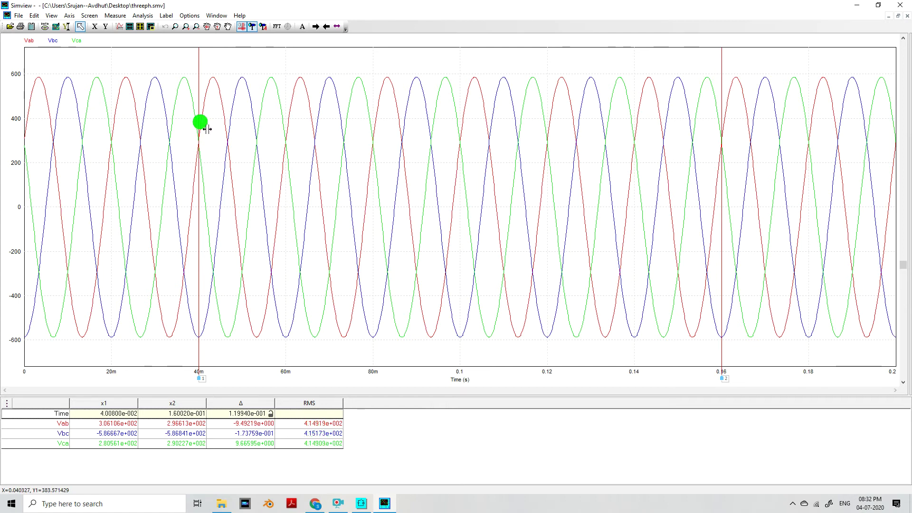
# Move the first measurement cursor to about 41.5 ms to compare the RMS values of the line voltages
pyautogui.moveTo(204, 128); pyautogui.dragTo(212, 168)
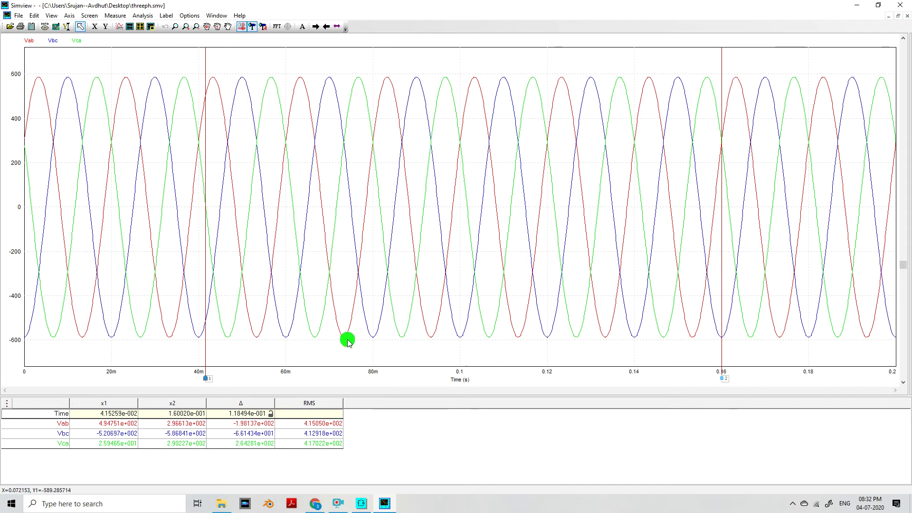
pyautogui.click(195, 403)
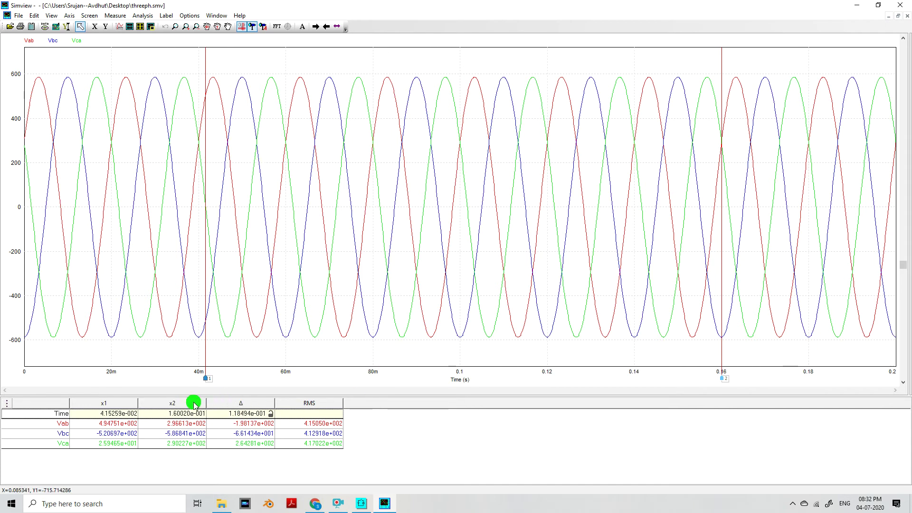
pyautogui.click(122, 16)
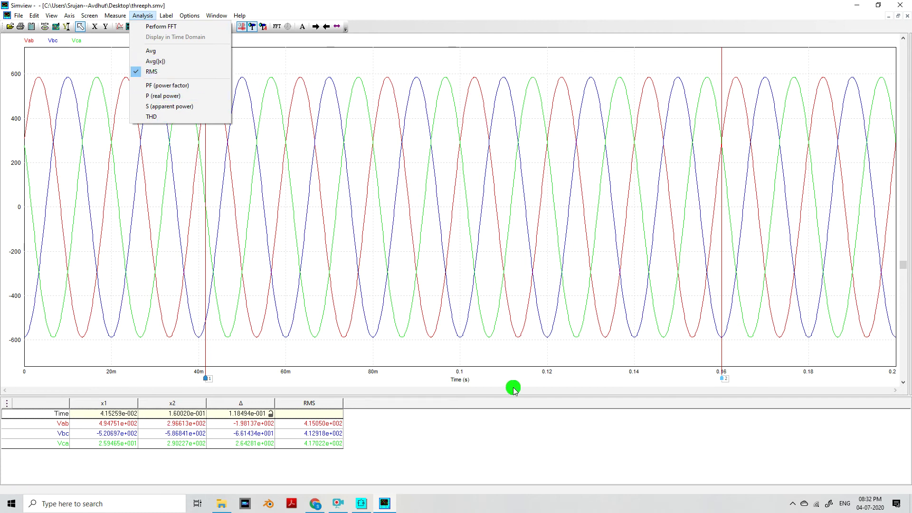
pyautogui.click(220, 17)
pyautogui.click(219, 16)
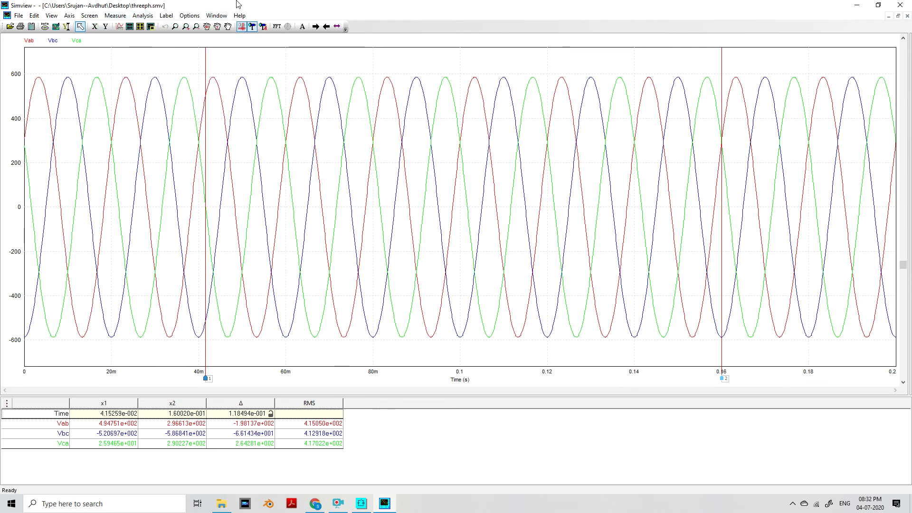
# Add a second plot screen below the line voltages with the output voltage V0 as its curve
pyautogui.click(130, 26)
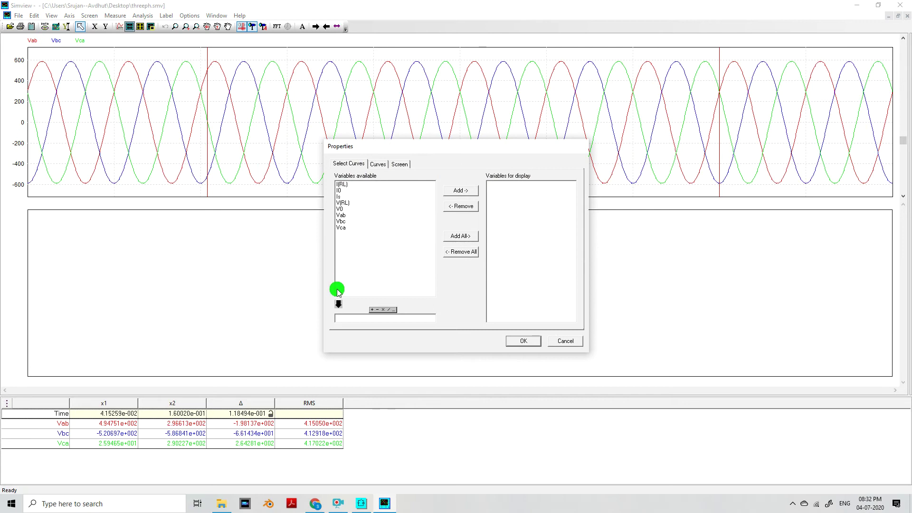
pyautogui.click(338, 210)
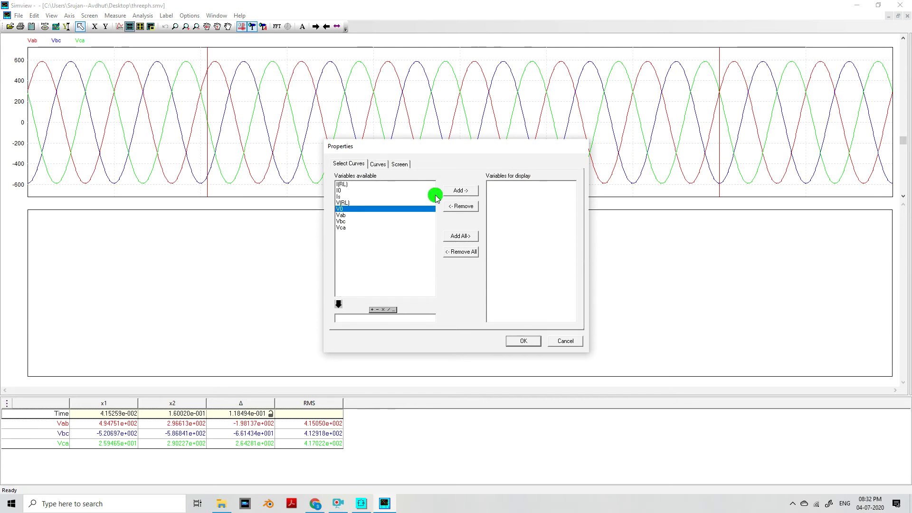
pyautogui.click(529, 342)
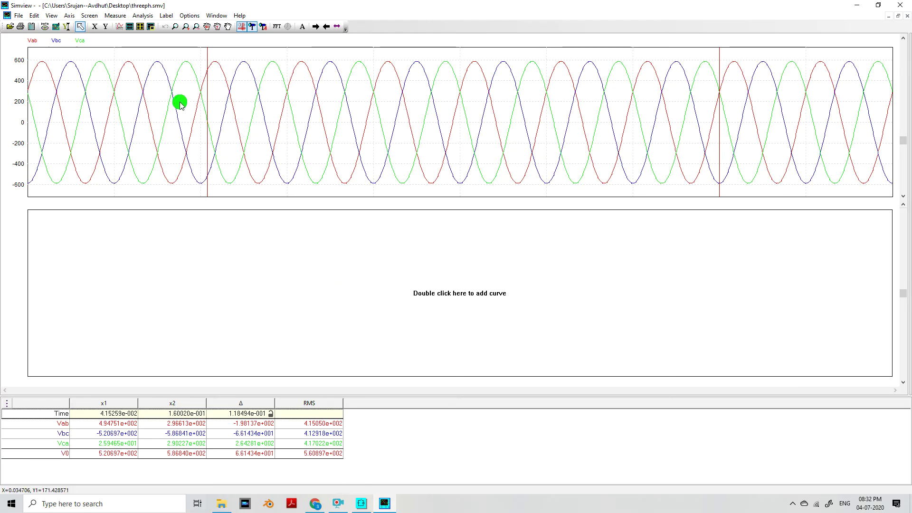
# Reopen the curve selection of the blank second plot screen and confirm V0 as its displayed curve
pyautogui.doubleClick(442, 305)
pyautogui.click(341, 203)
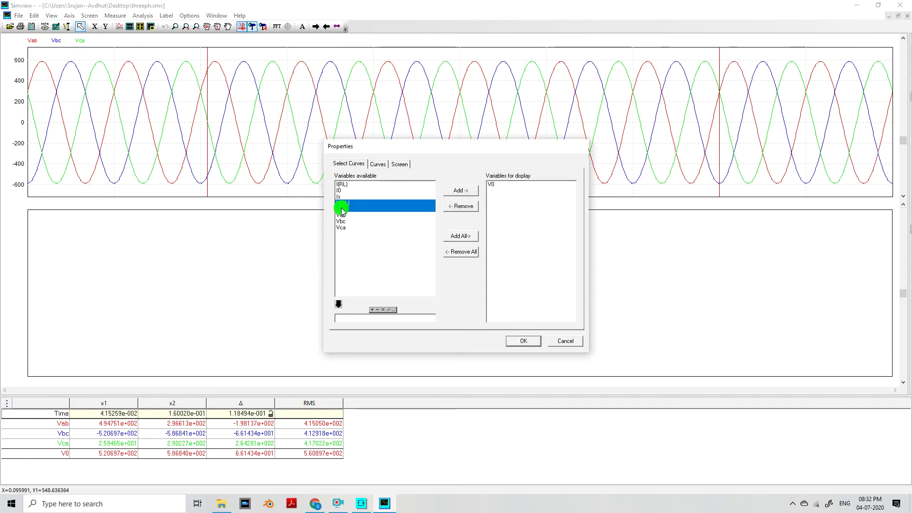
pyautogui.click(359, 208)
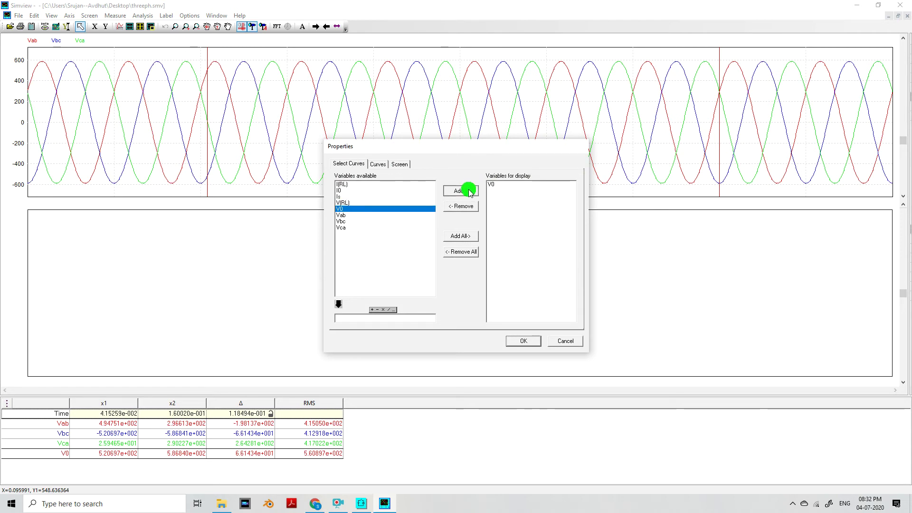
pyautogui.click(523, 341)
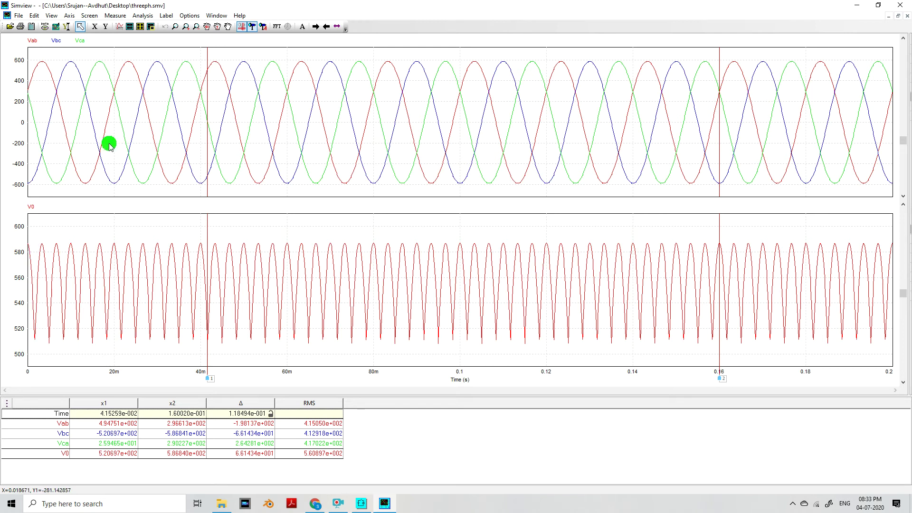
# Set the Y-axis range of the V0 plot to start from 0
pyautogui.rightClick(115, 249)
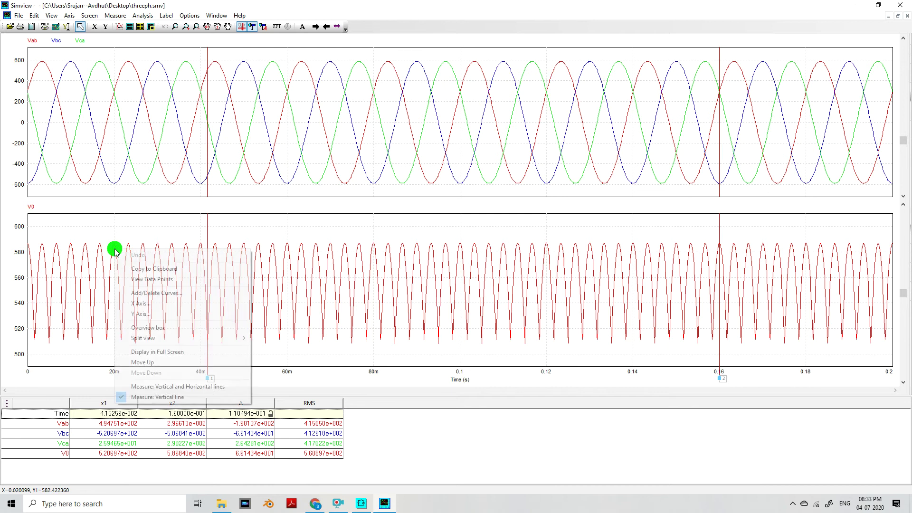
pyautogui.click(140, 314)
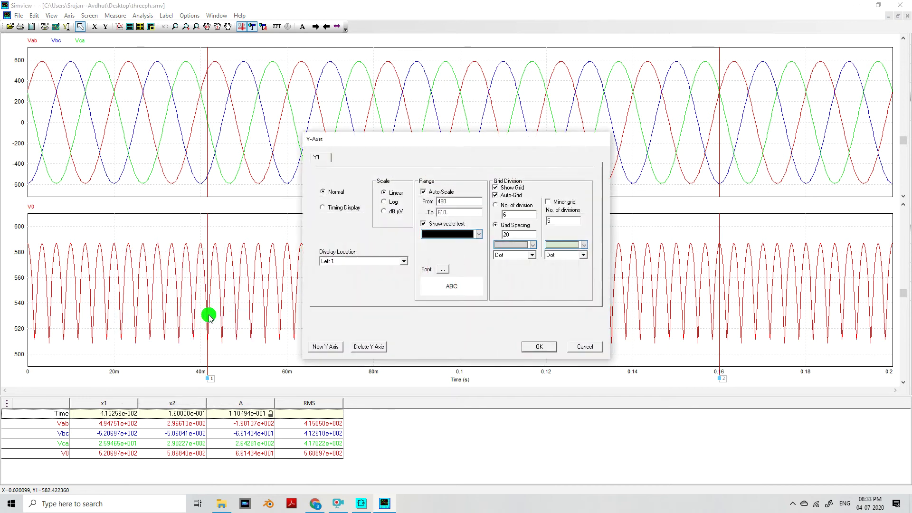
pyautogui.doubleClick(460, 202)
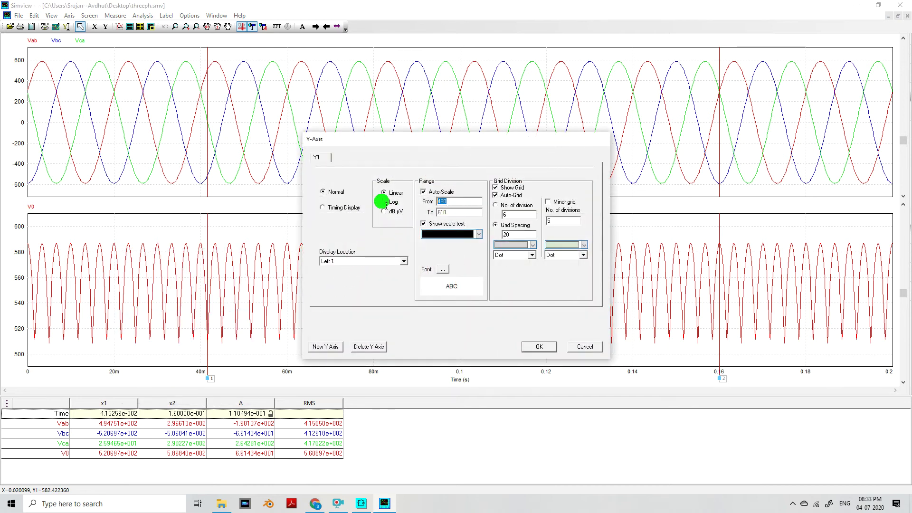
pyautogui.click(537, 347)
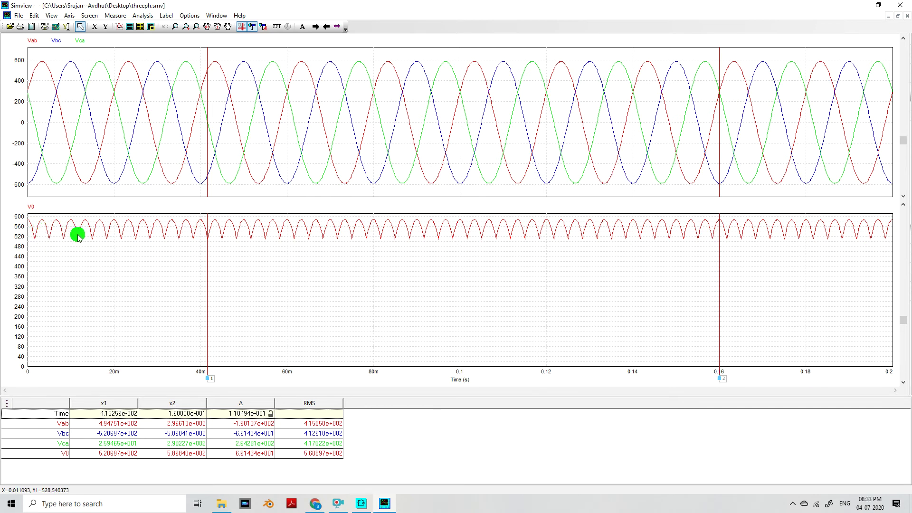
# Calculate the average absolute value, Avg(|x|), of the curves alongside their RMS values in the measurement table
pyautogui.click(115, 16)
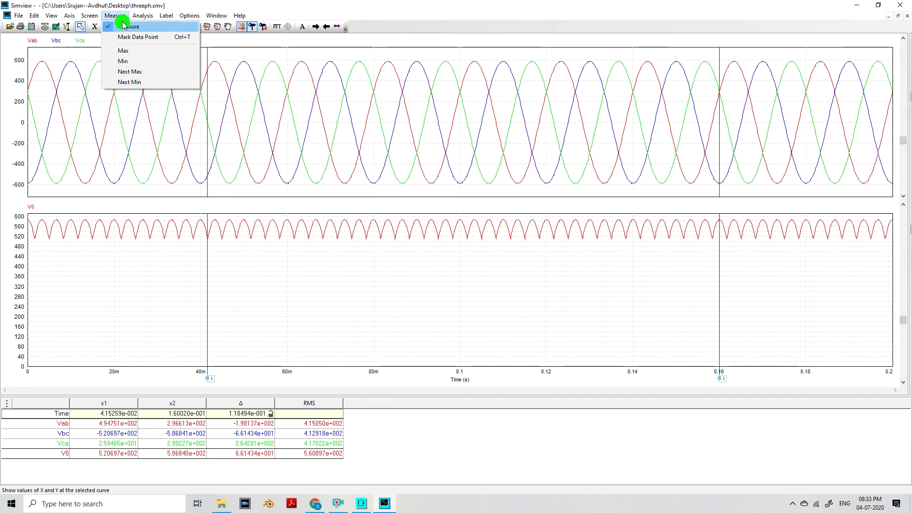
pyautogui.click(268, 328)
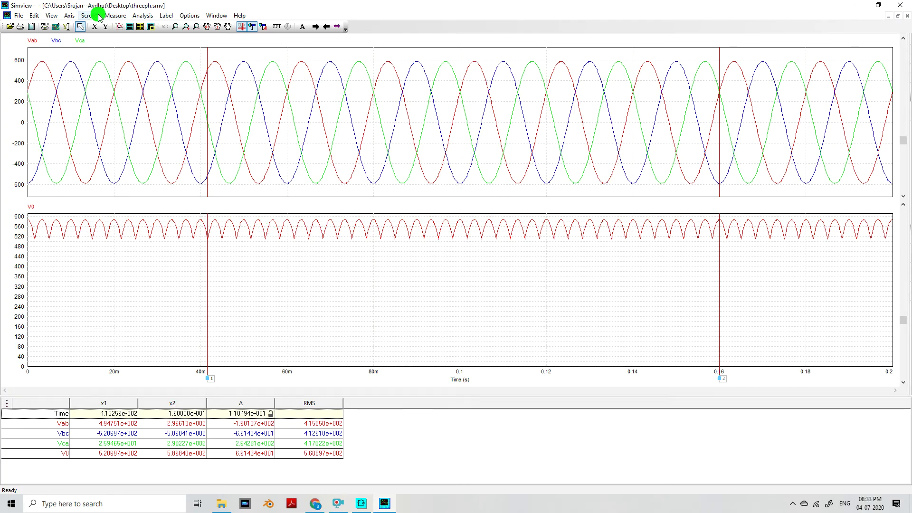
pyautogui.click(115, 15)
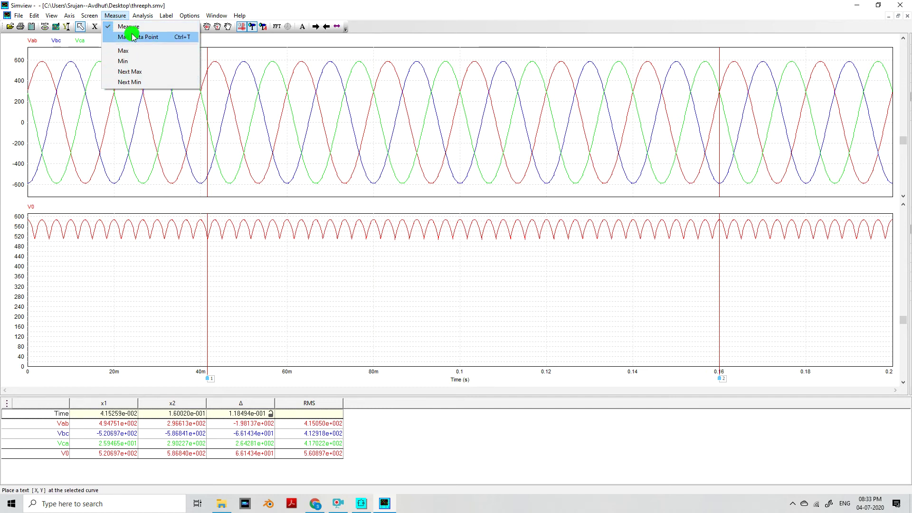
pyautogui.click(135, 15)
pyautogui.click(135, 15)
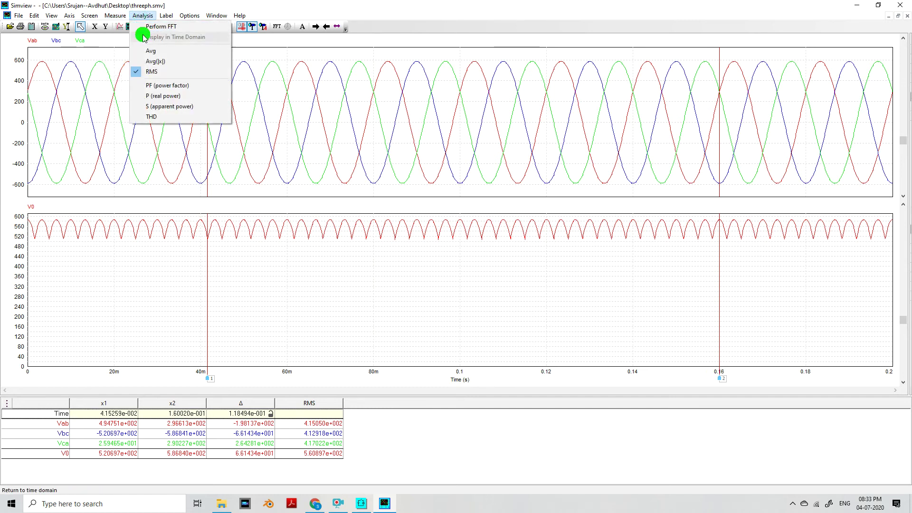
pyautogui.click(143, 61)
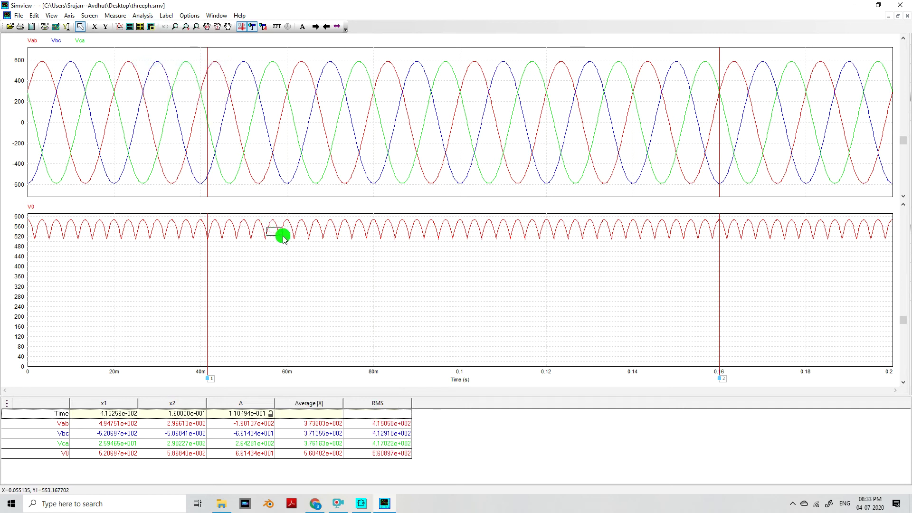
# Move the first measurement cursor to about 84.6 ms to compare the average and RMS values of V0
pyautogui.moveTo(215, 261); pyautogui.dragTo(260, 260)
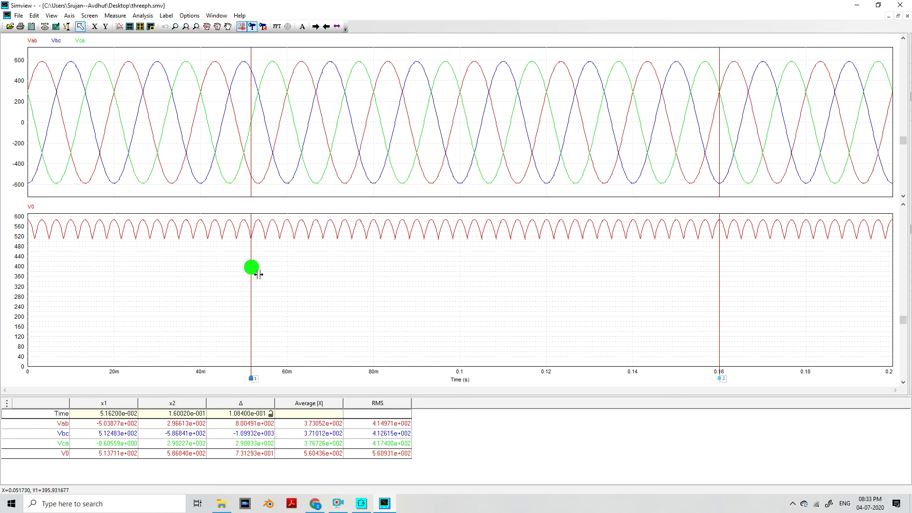
pyautogui.moveTo(259, 275)
pyautogui.mouseDown()
pyautogui.moveTo(409, 287)
pyautogui.moveTo(254, 280)
pyautogui.mouseUp()
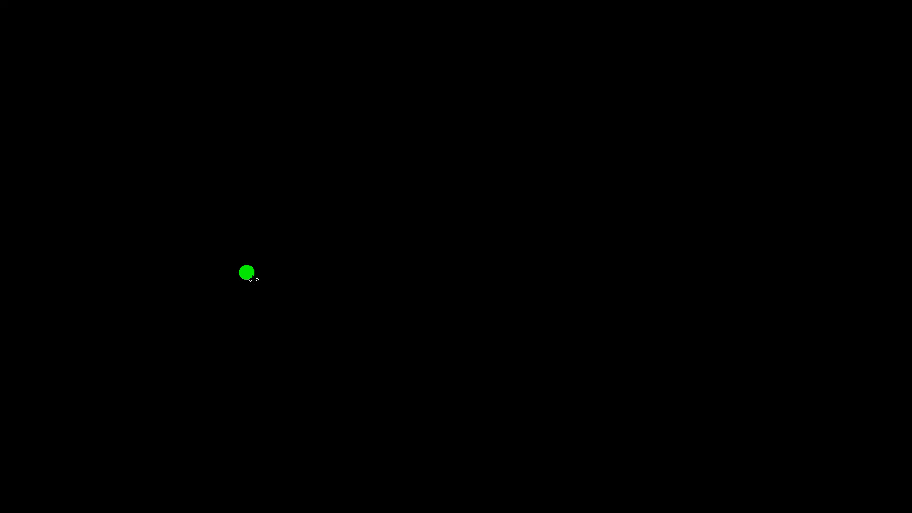
pyautogui.moveTo(254, 280); pyautogui.dragTo(394, 280)
# Add a third plot screen below V0 with the output current I0 as its curve
pyautogui.click(127, 26)
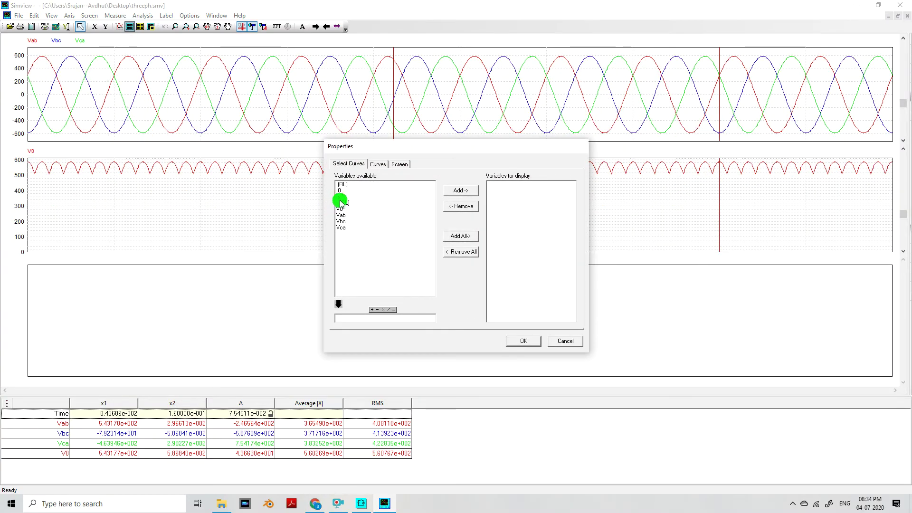
pyautogui.click(342, 191)
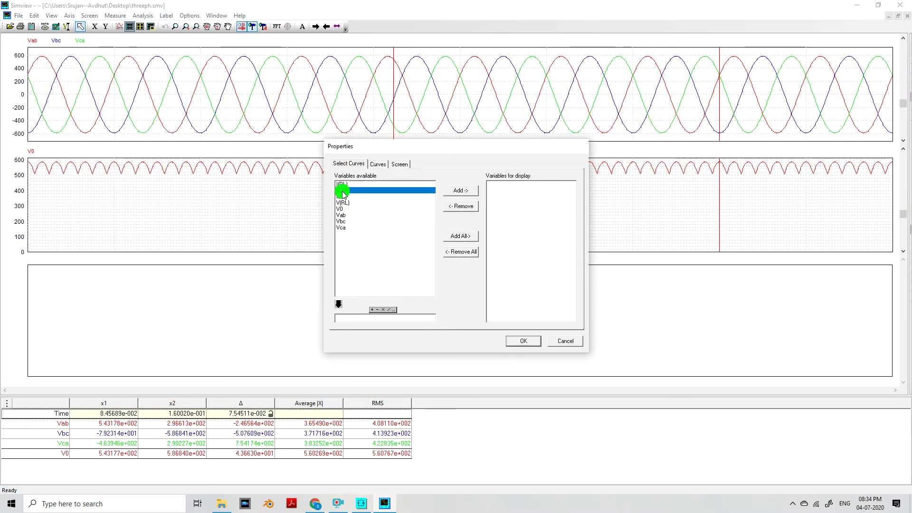
pyautogui.click(527, 341)
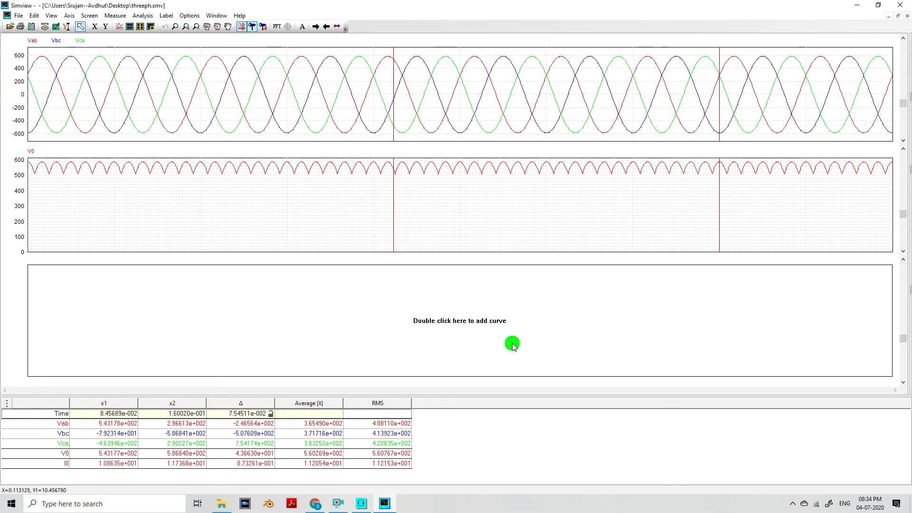
pyautogui.click(142, 16)
pyautogui.moveTo(86, 18)
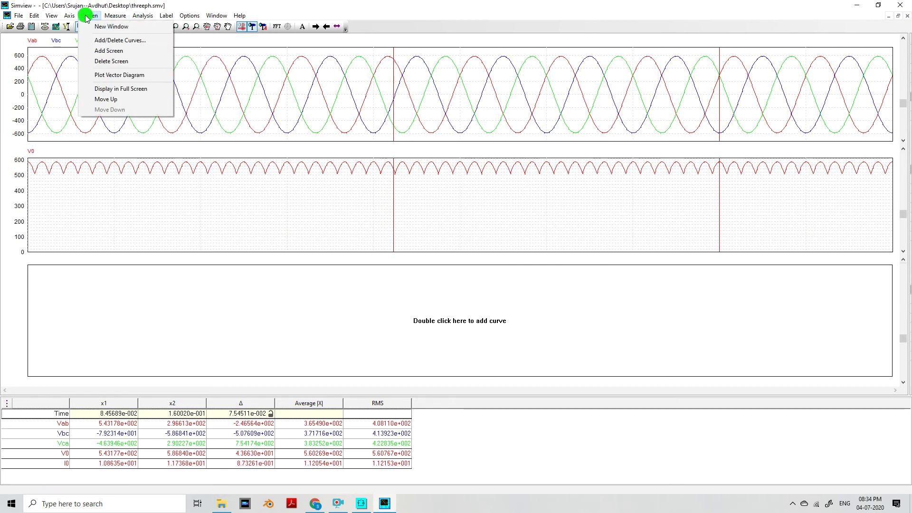
pyautogui.click(116, 16)
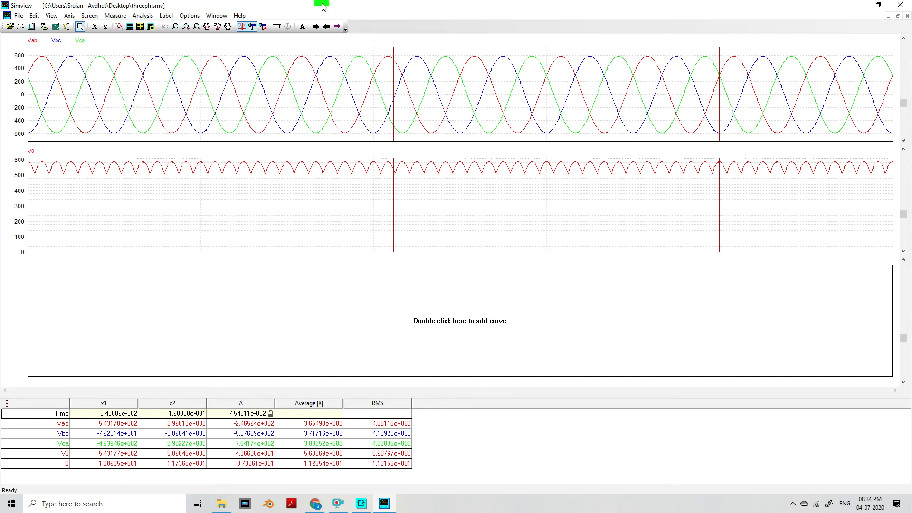
pyautogui.click(137, 29)
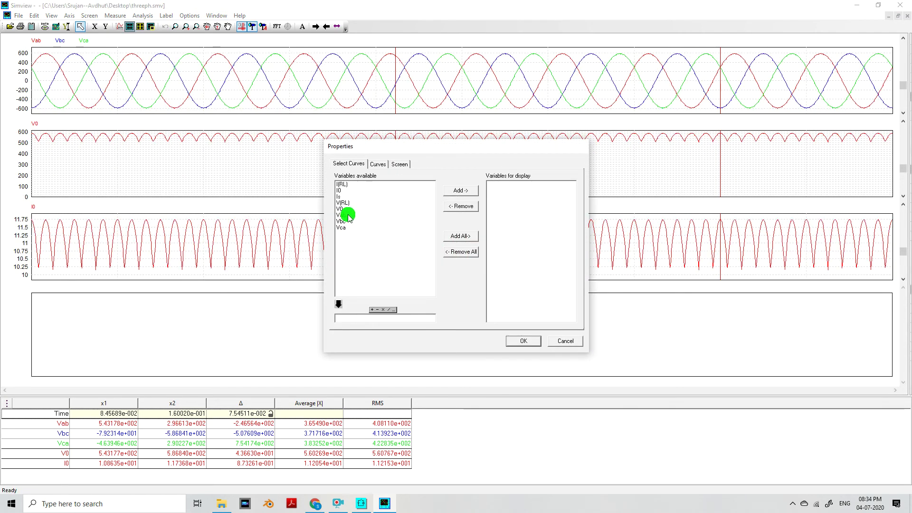
pyautogui.click(564, 343)
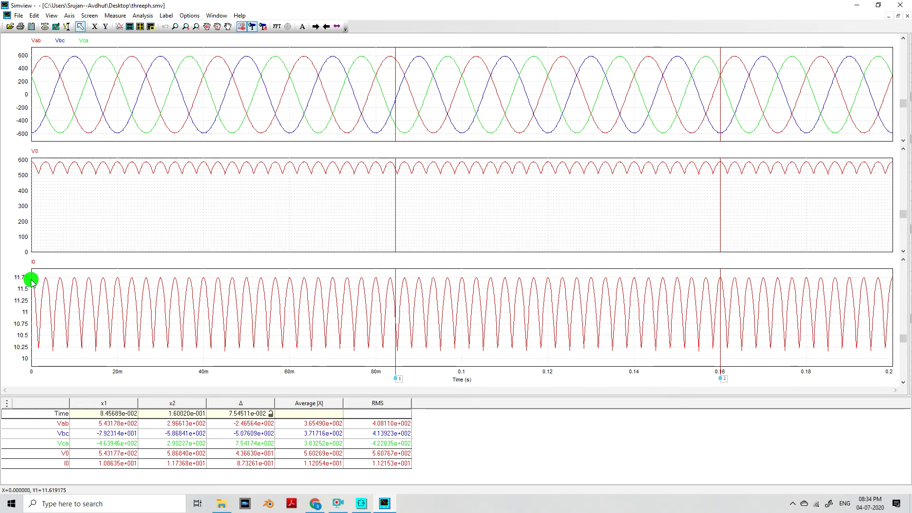
# Set the Y-axis range of the I0 plot to start from 0
pyautogui.rightClick(44, 322)
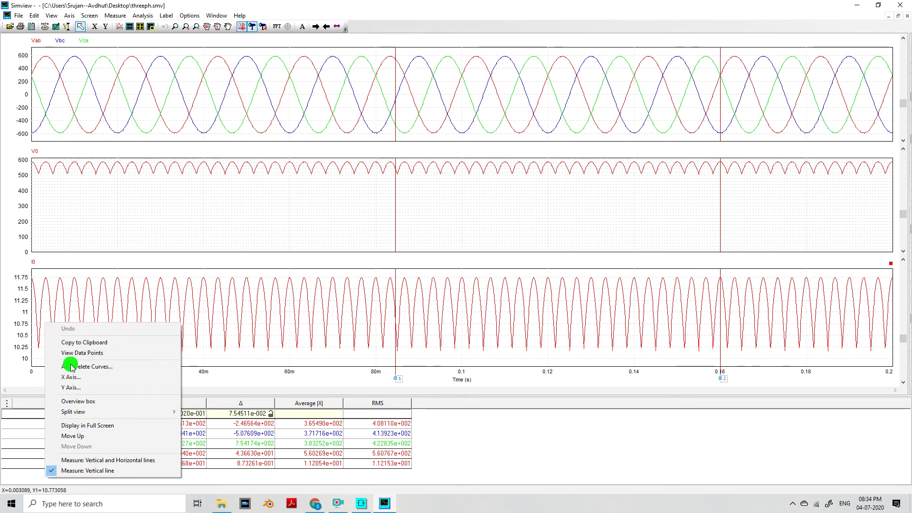
pyautogui.click(71, 387)
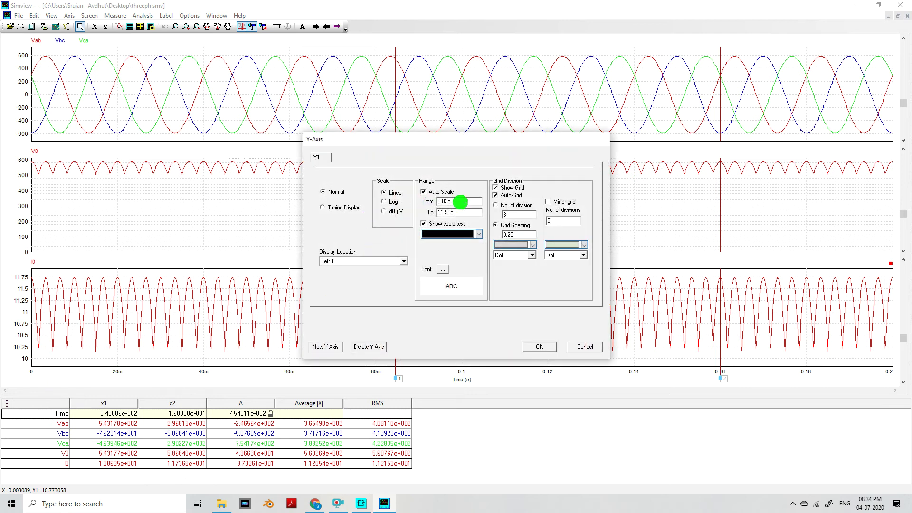
pyautogui.doubleClick(464, 205)
pyautogui.write('0')
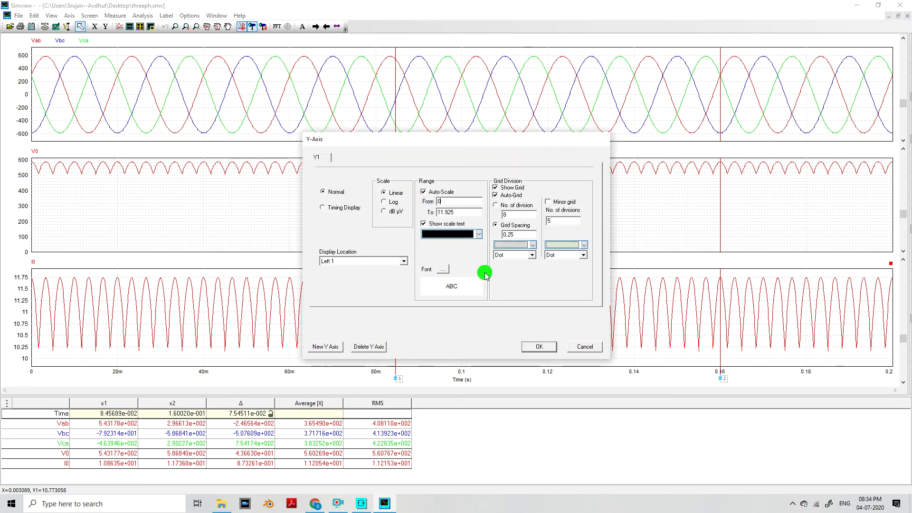
pyautogui.click(529, 348)
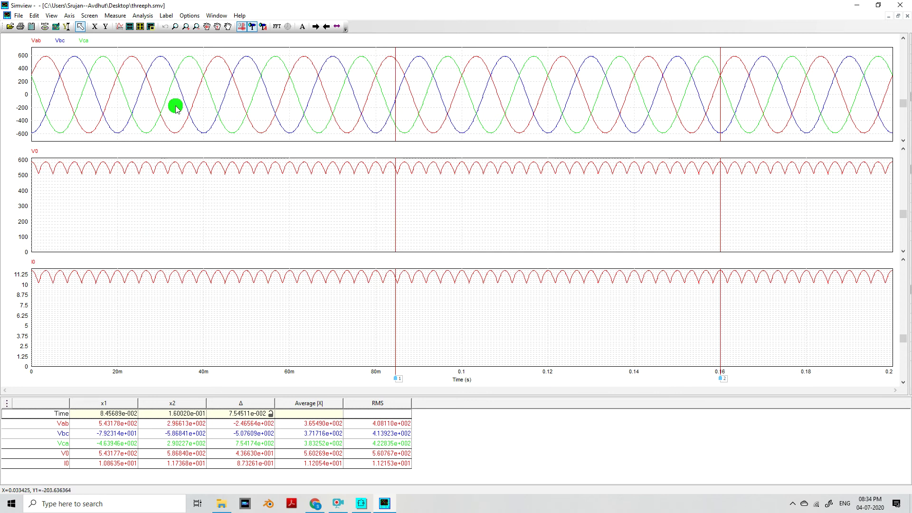
# Add a fourth plot screen with the source current Is as its curve, checking the Is probe's place in the PSIM schematic
pyautogui.click(128, 27)
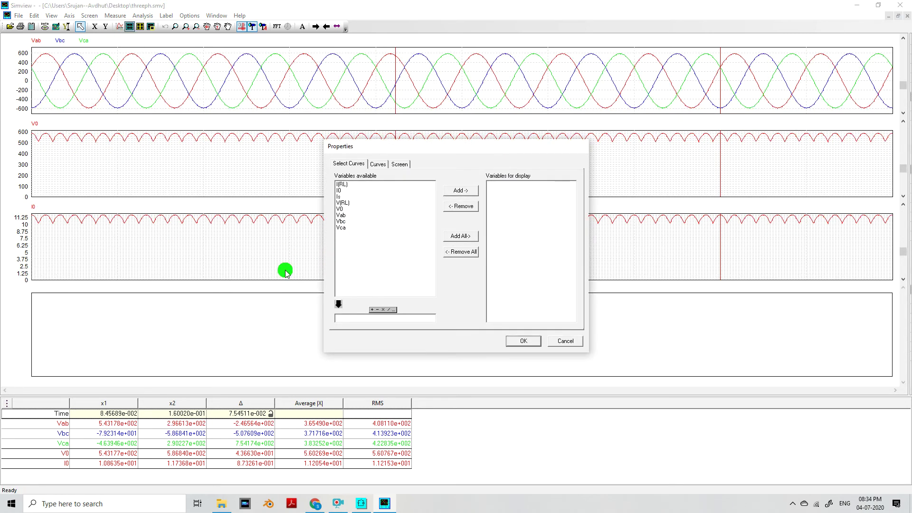
pyautogui.click(343, 196)
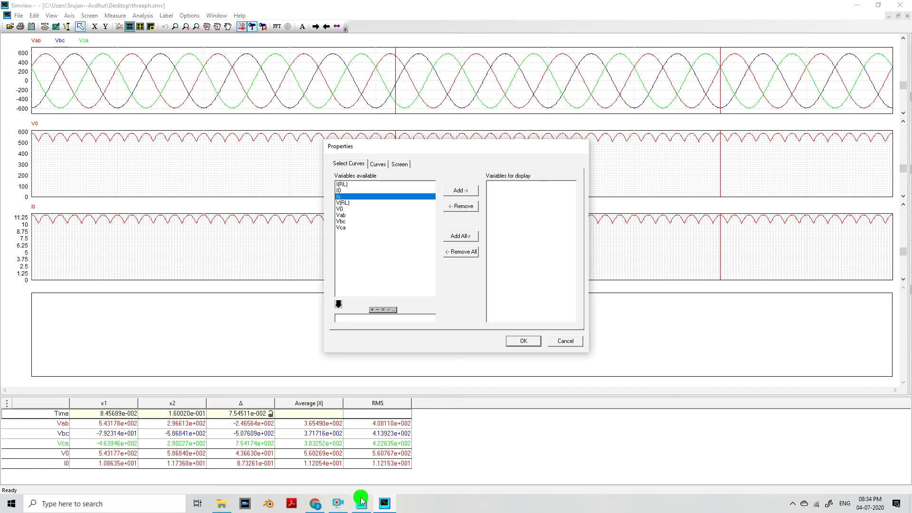
pyautogui.click(361, 503)
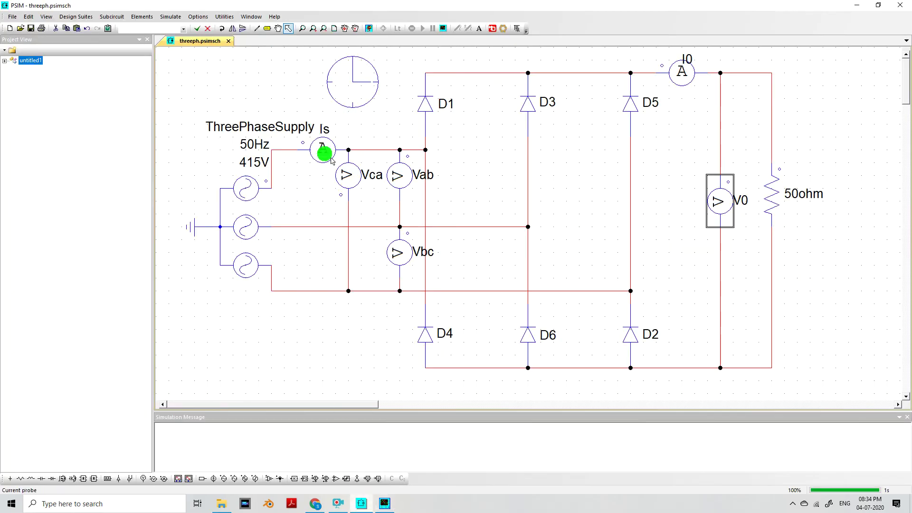
pyautogui.click(385, 503)
pyautogui.click(415, 422)
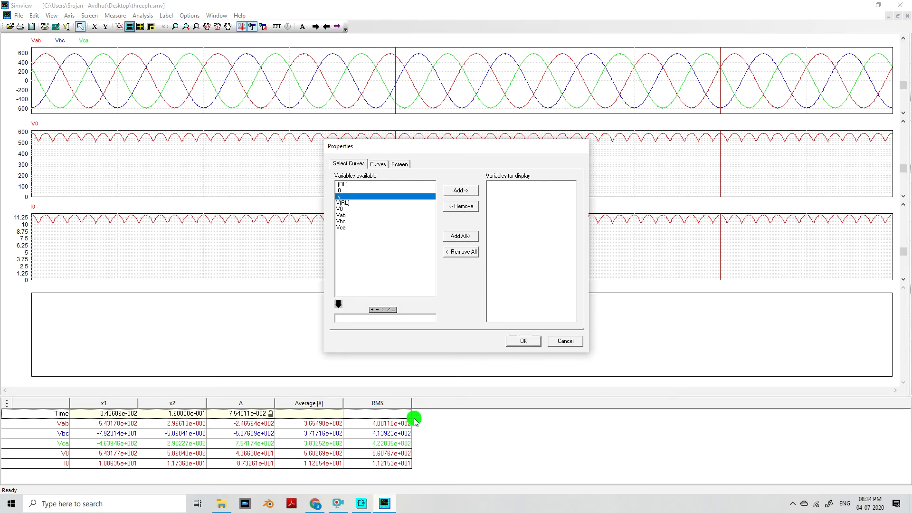
pyautogui.click(444, 191)
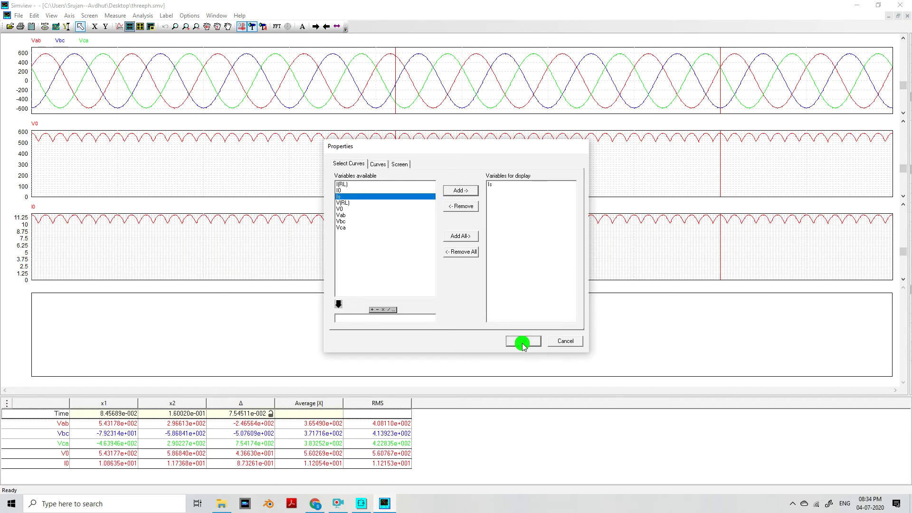
pyautogui.click(522, 341)
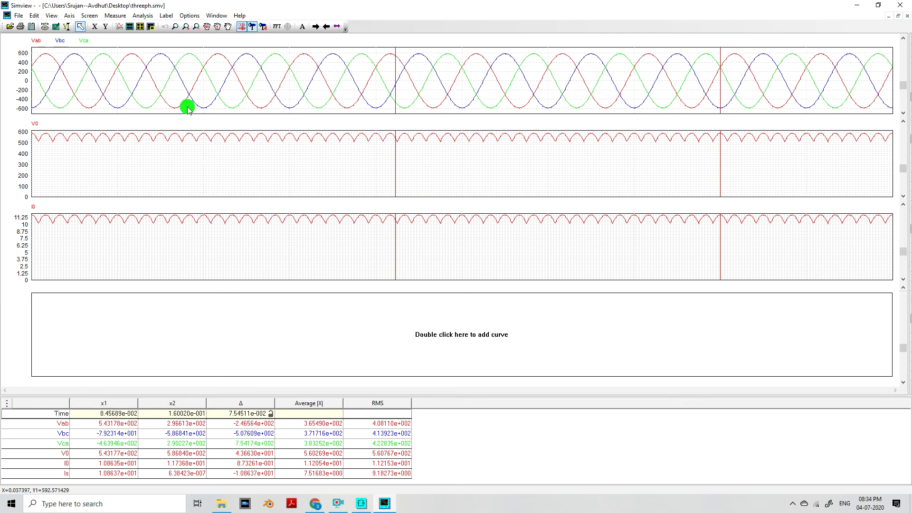
pyautogui.click(130, 27)
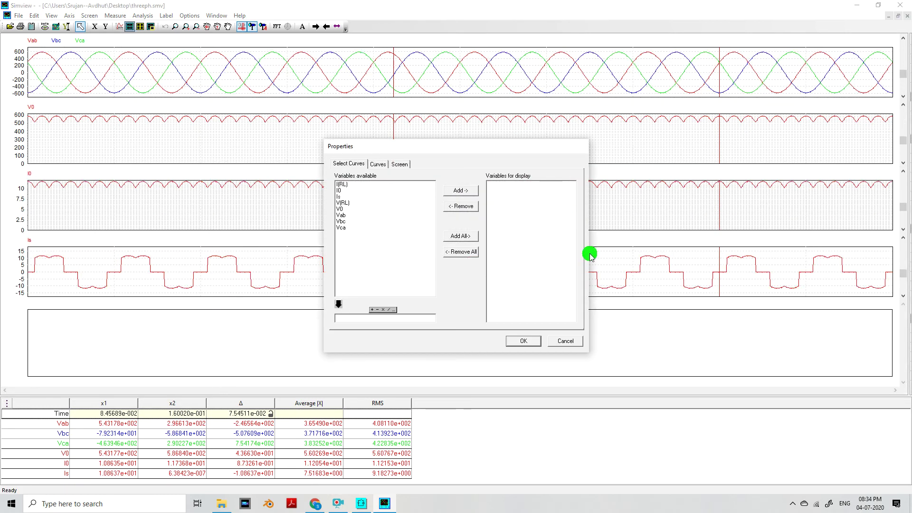
pyautogui.click(572, 342)
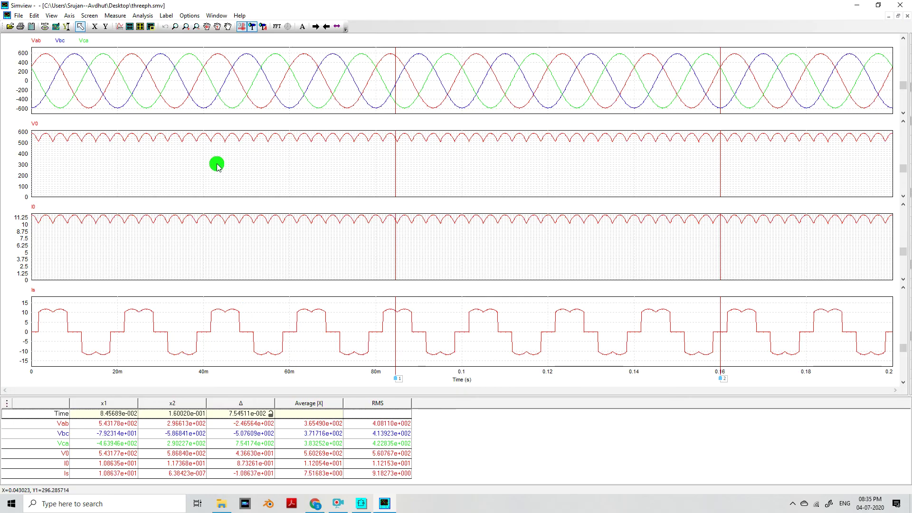
# Run an FFT of all plots and measure the fundamental with the first cursor at about 50 Hz, enlarging the measurement table
pyautogui.click(275, 26)
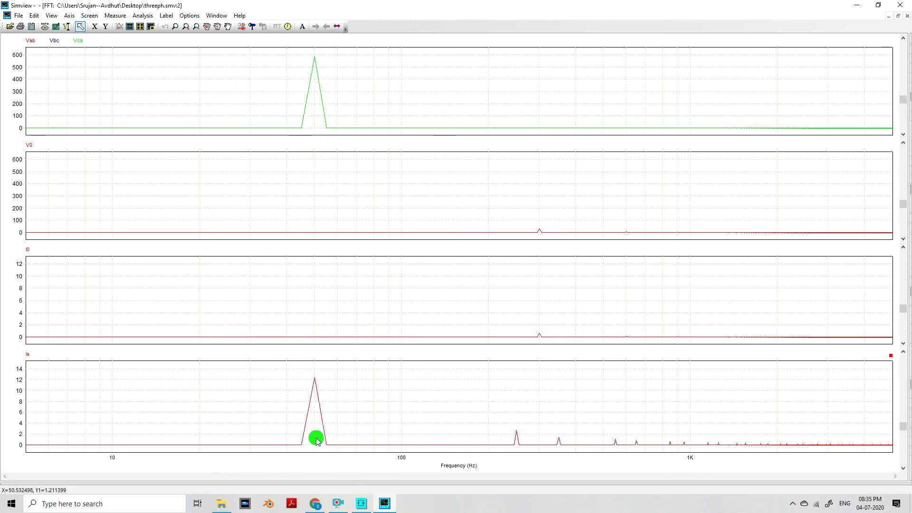
pyautogui.click(114, 15)
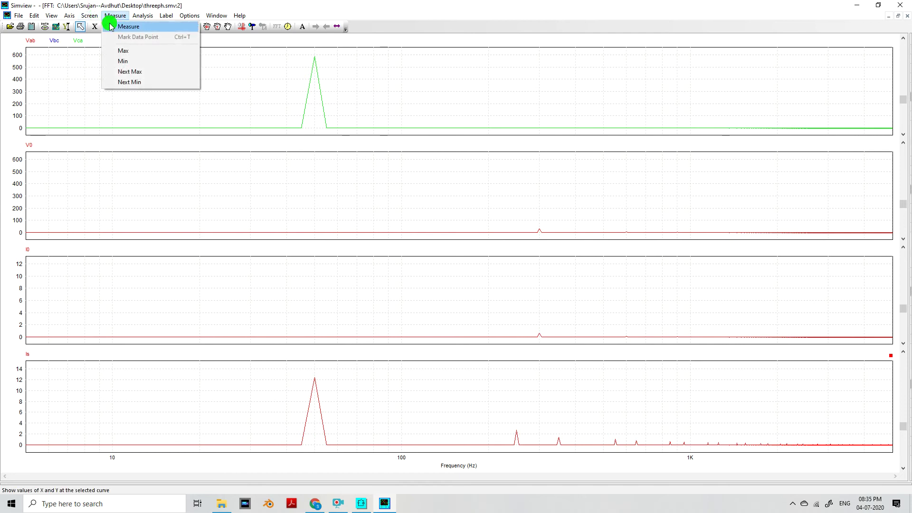
pyautogui.click(119, 25)
pyautogui.moveTo(208, 359); pyautogui.dragTo(321, 370)
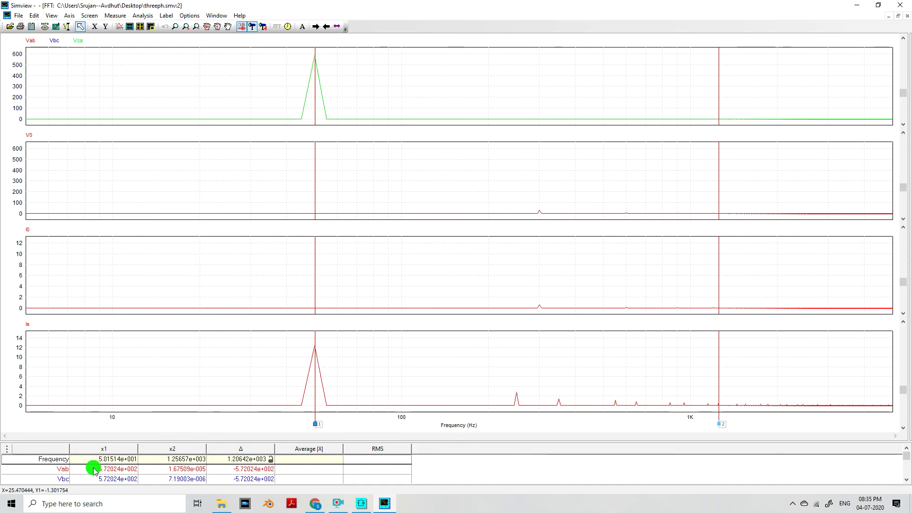
pyautogui.moveTo(342, 449); pyautogui.dragTo(351, 382)
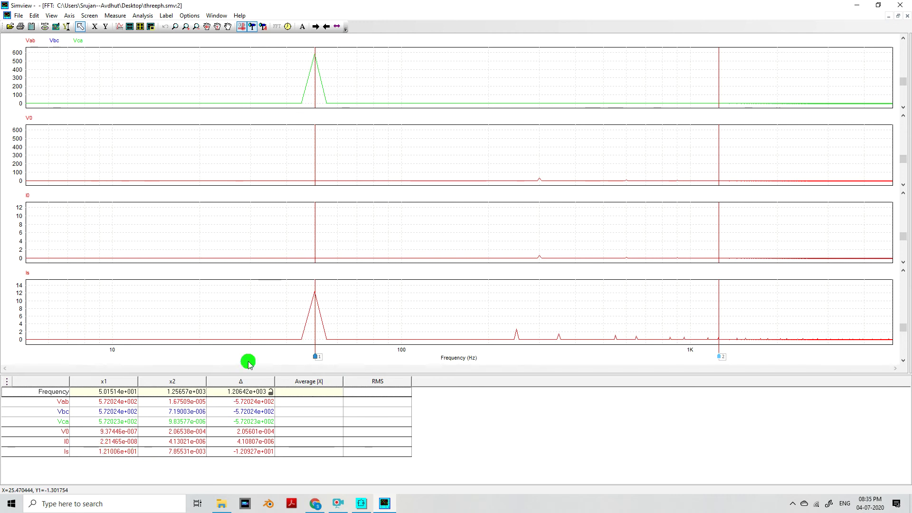
# Measure the Is harmonic at about 250 Hz, return the first cursor to about 50 Hz, and go back to the time-domain plots
pyautogui.moveTo(315, 324); pyautogui.dragTo(516, 340)
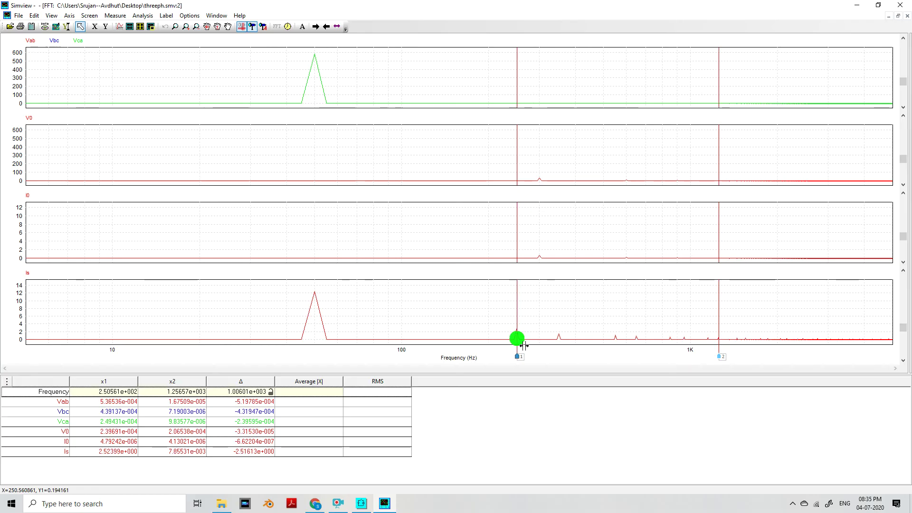
pyautogui.moveTo(516, 340); pyautogui.dragTo(313, 321)
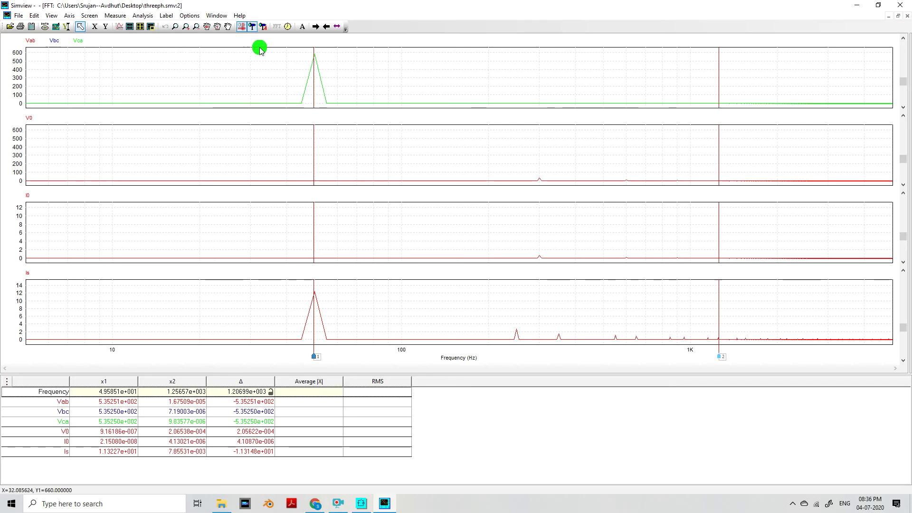
pyautogui.click(286, 28)
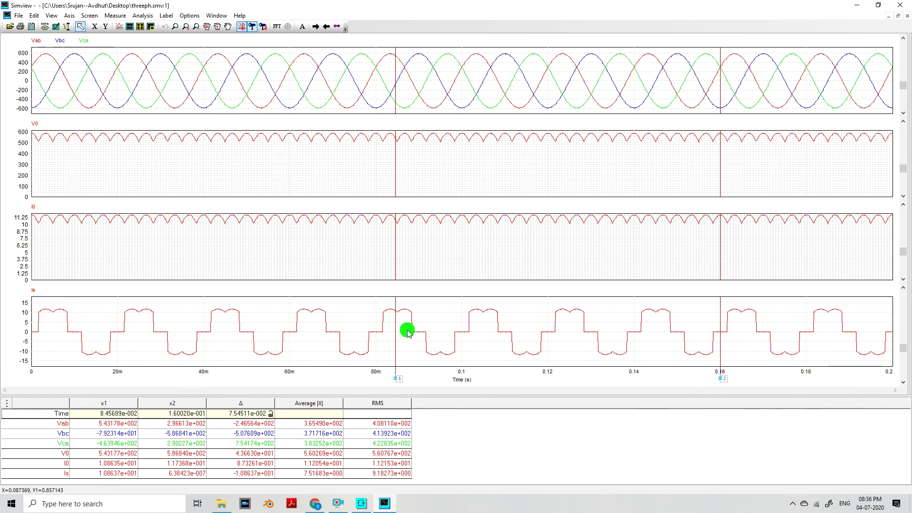
# Switch to PSIM and connect a vertical two-node voltage probe in parallel with diode D1
pyautogui.click(853, 6)
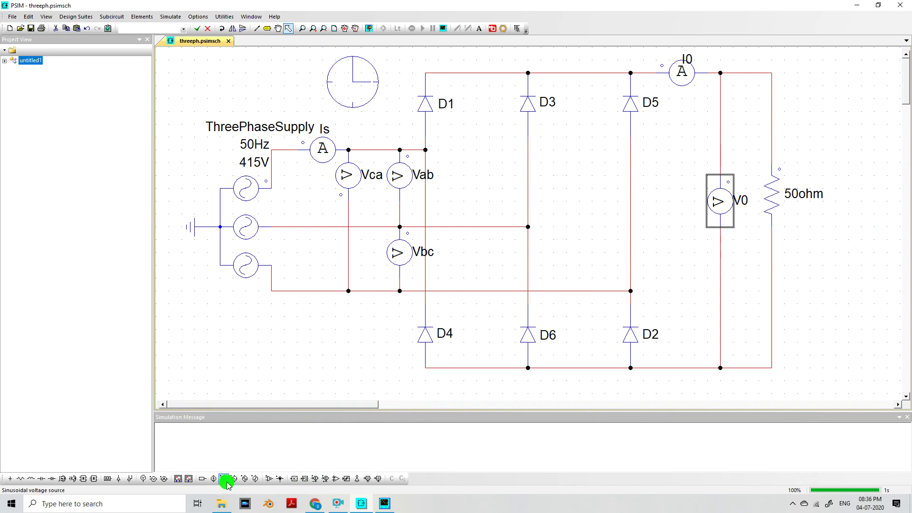
pyautogui.click(152, 480)
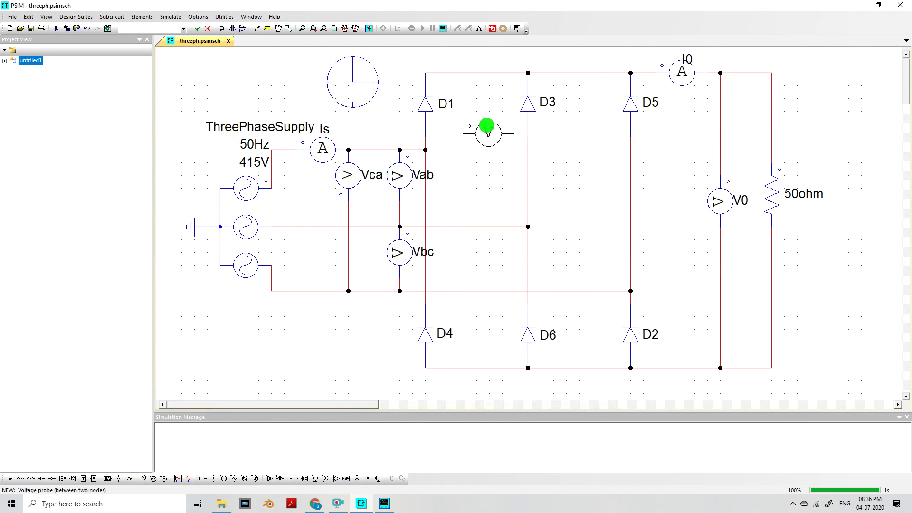
pyautogui.rightClick(477, 113)
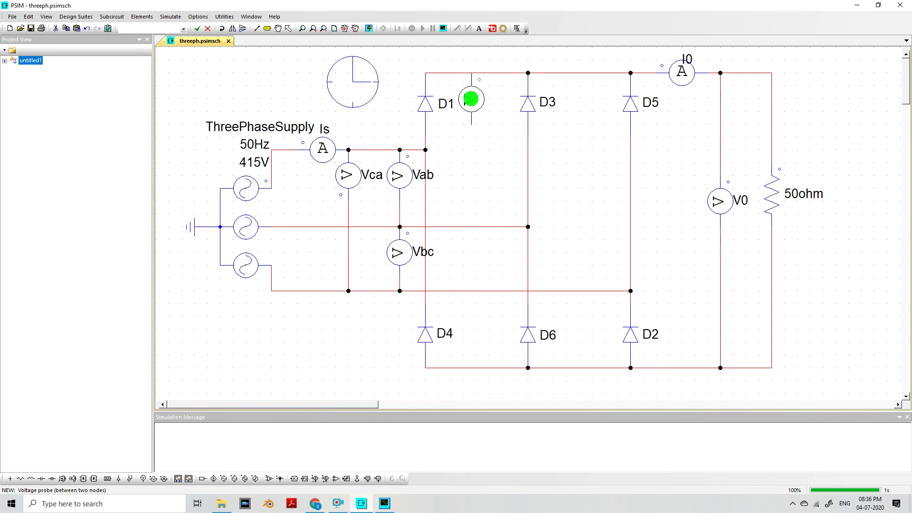
pyautogui.click(471, 99)
pyautogui.click(257, 28)
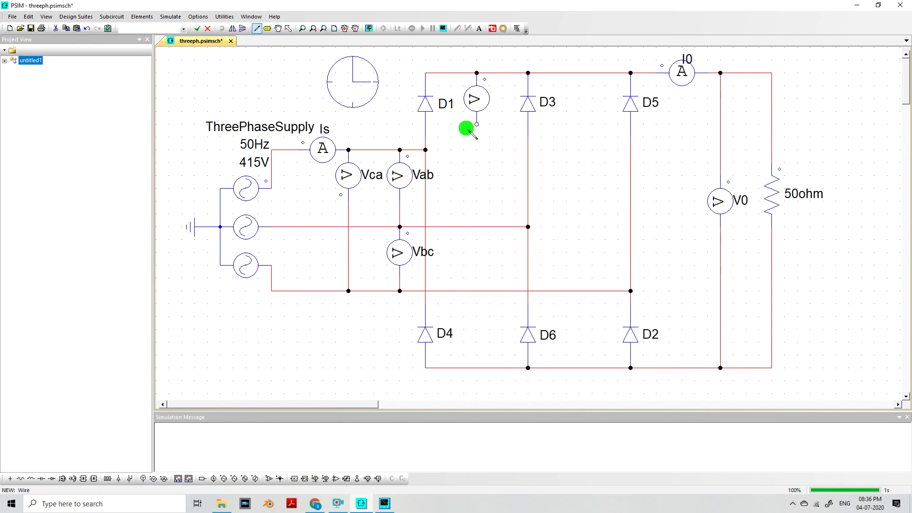
pyautogui.moveTo(478, 126); pyautogui.dragTo(425, 137)
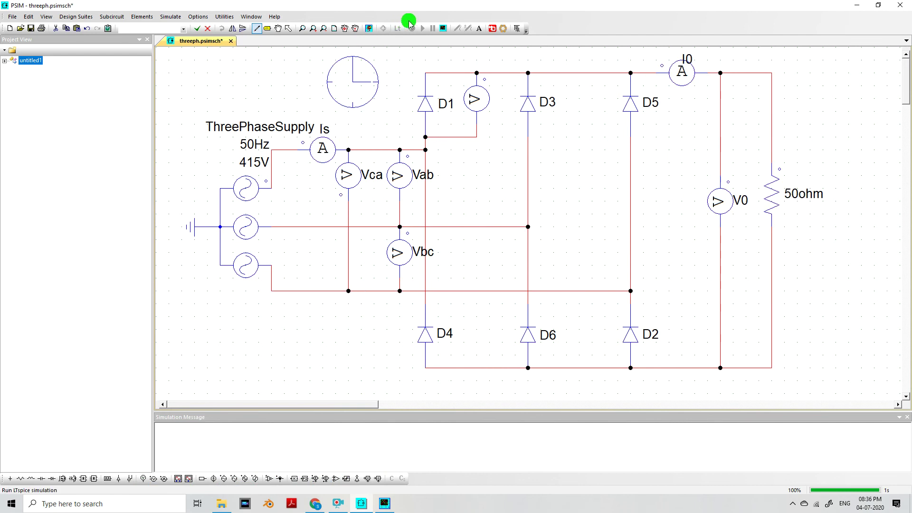
pyautogui.click(439, 30)
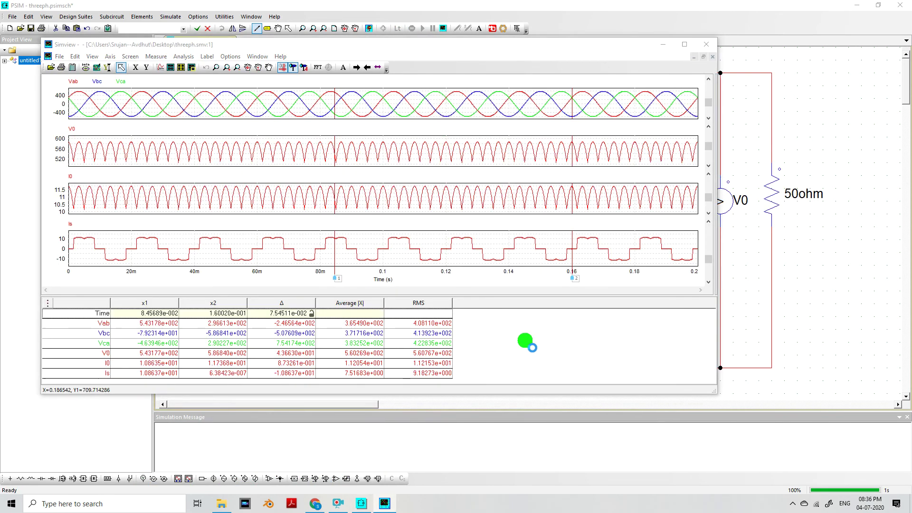
pyautogui.click(170, 67)
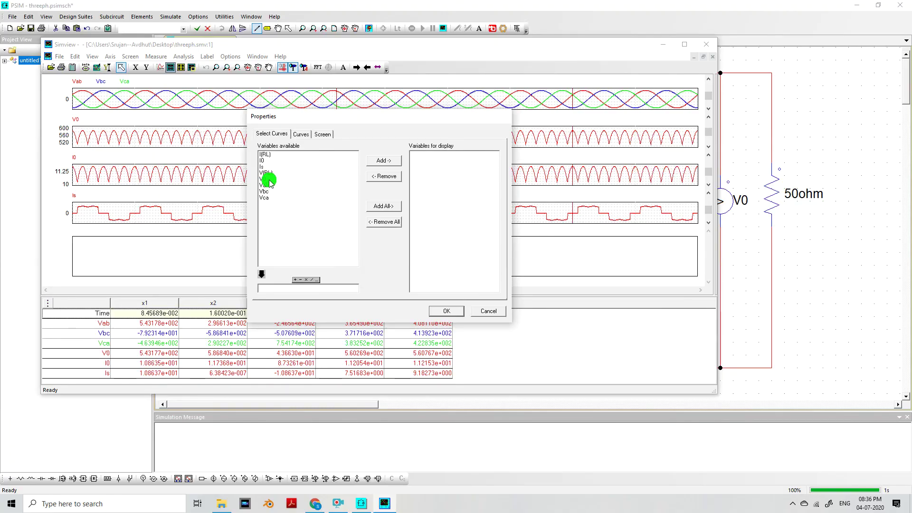
pyautogui.click(488, 311)
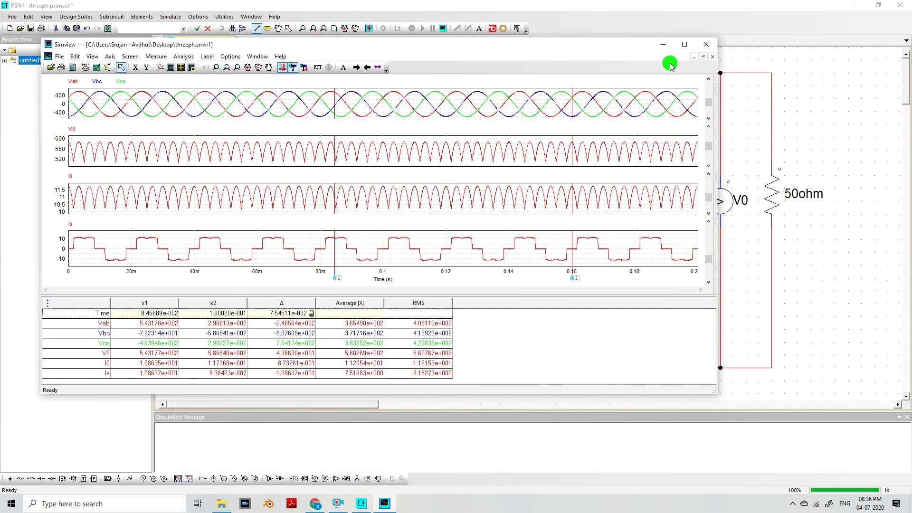
pyautogui.click(663, 44)
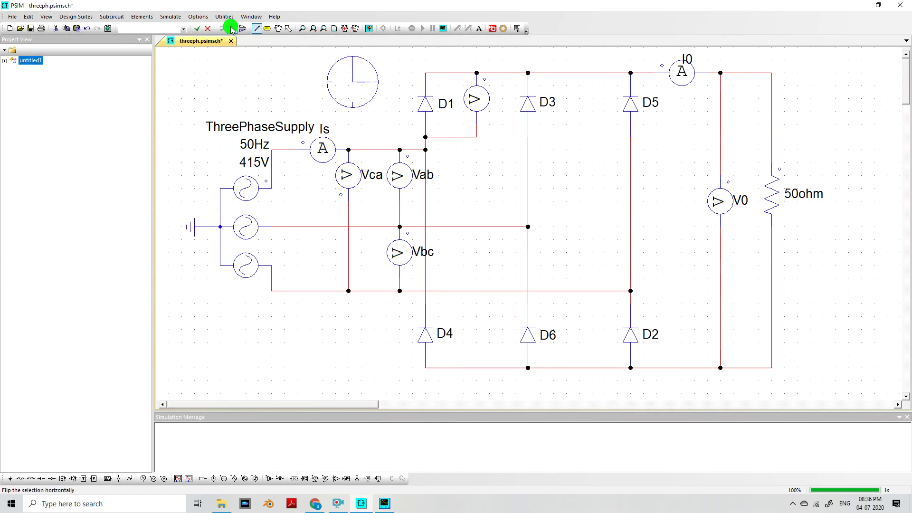
# Rename the voltage probe across D1 as Vd1 and display its name on the schematic
pyautogui.click(289, 28)
pyautogui.doubleClick(491, 98)
pyautogui.click(213, 231)
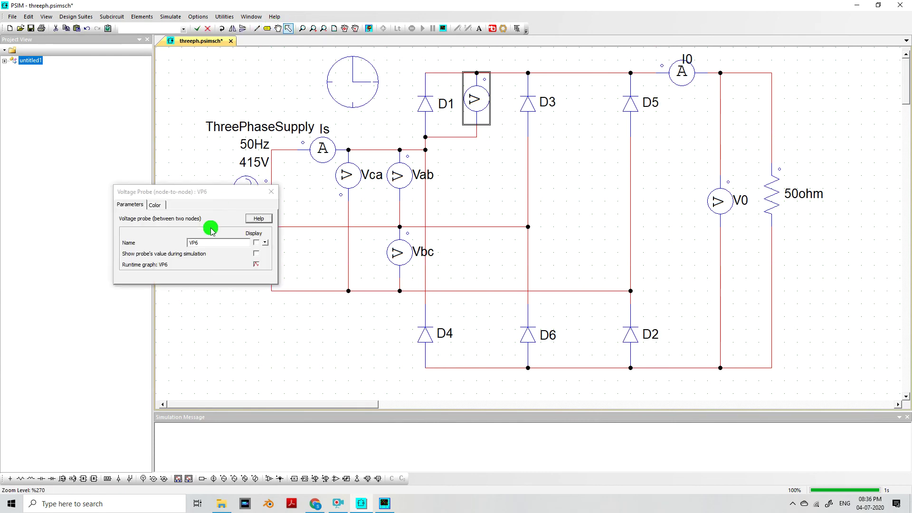
pyautogui.doubleClick(195, 242)
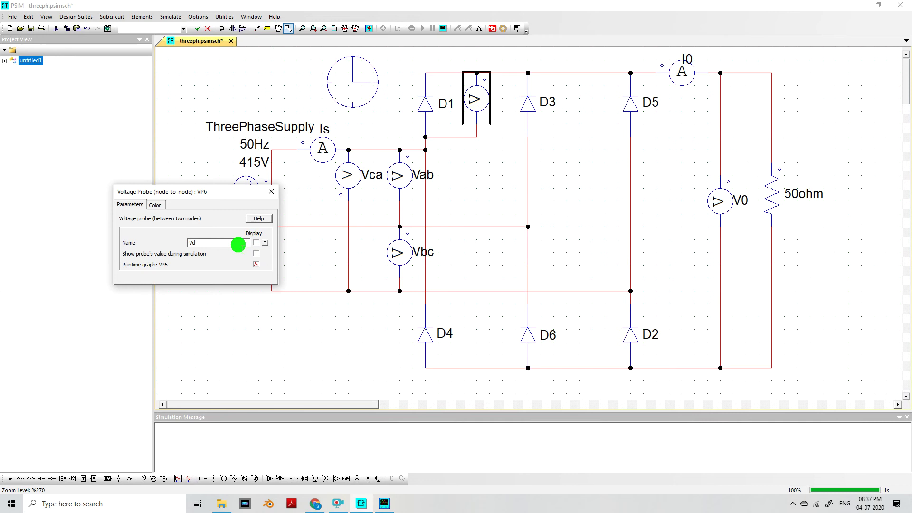
pyautogui.click(258, 245)
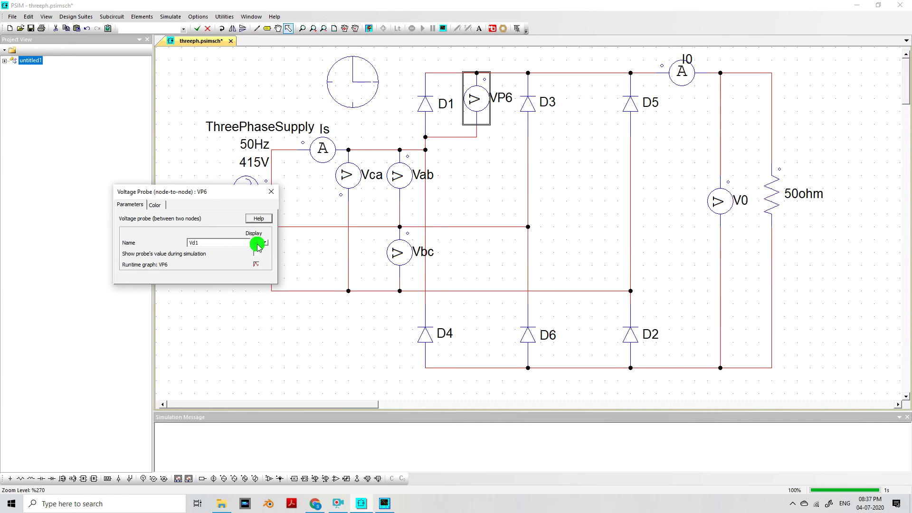
pyautogui.click(271, 191)
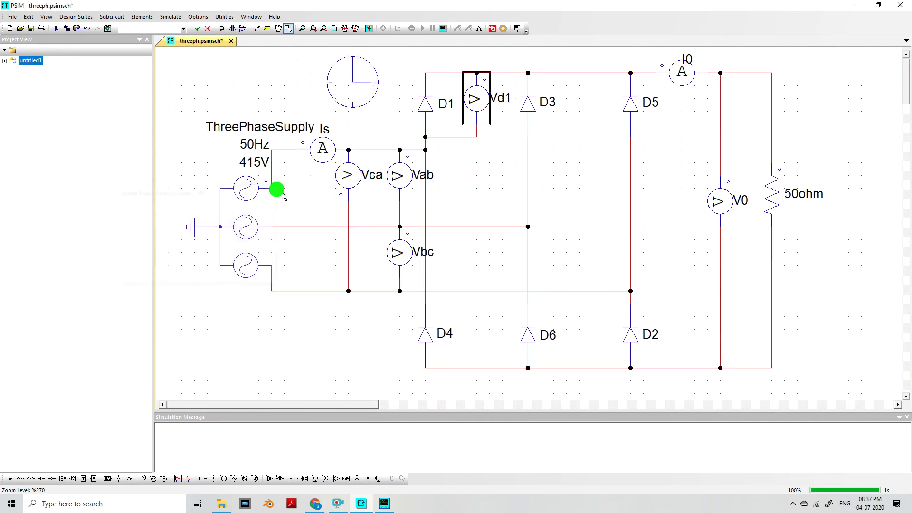
# Rerun the simulation, add a fifth Simview plot screen with Vd1 as its curve, and maximize the Simview window
pyautogui.click(368, 29)
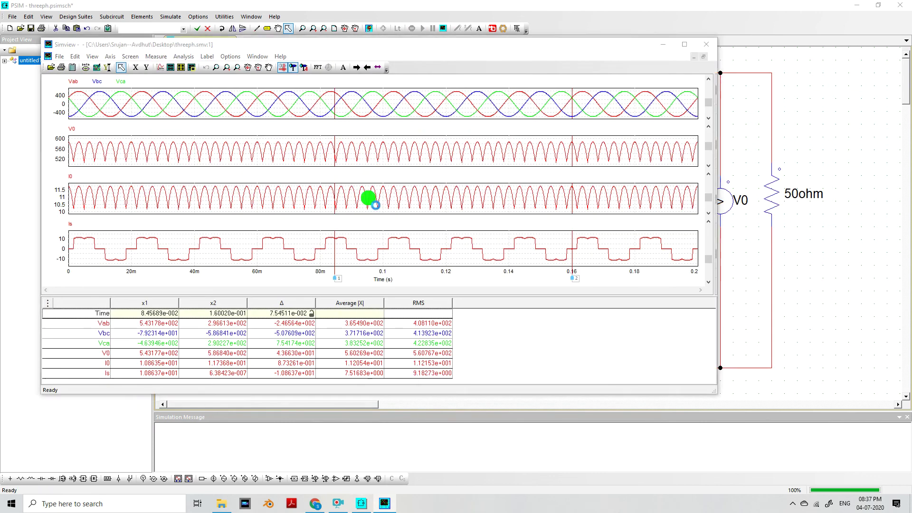
pyautogui.click(170, 70)
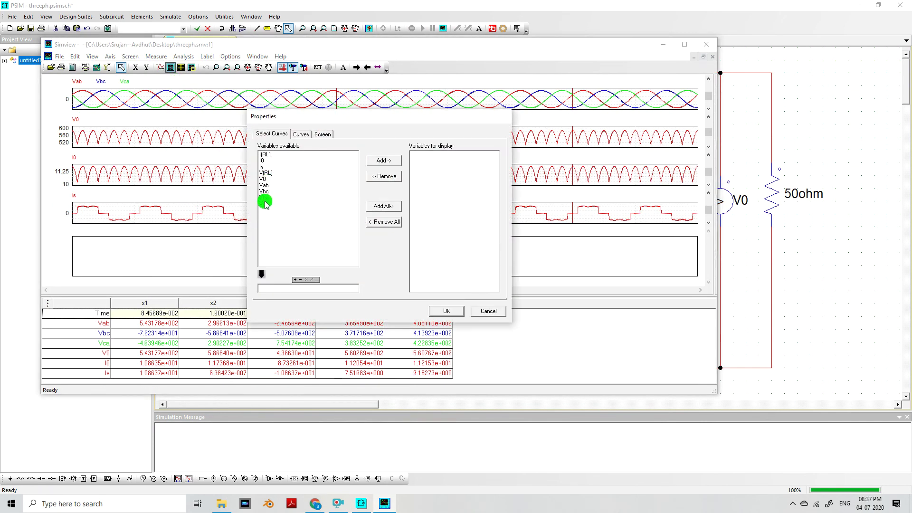
pyautogui.click(265, 208)
pyautogui.click(380, 161)
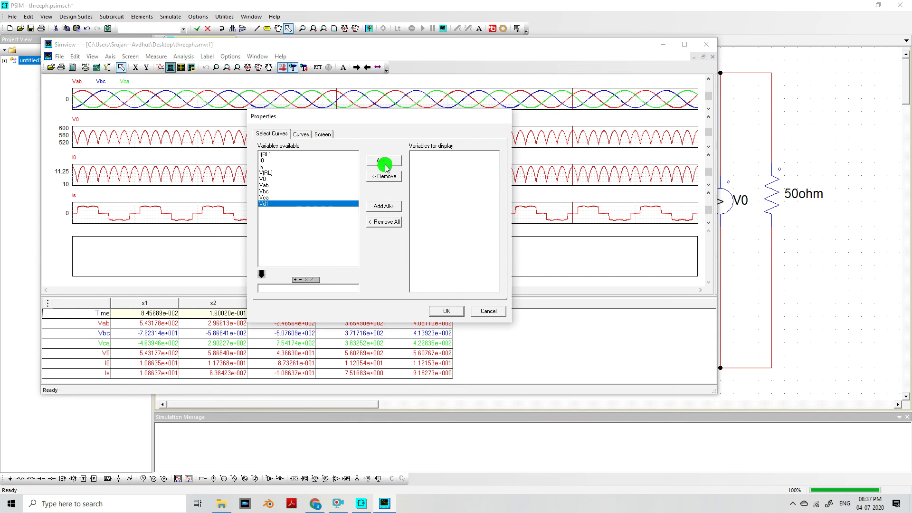
pyautogui.click(447, 312)
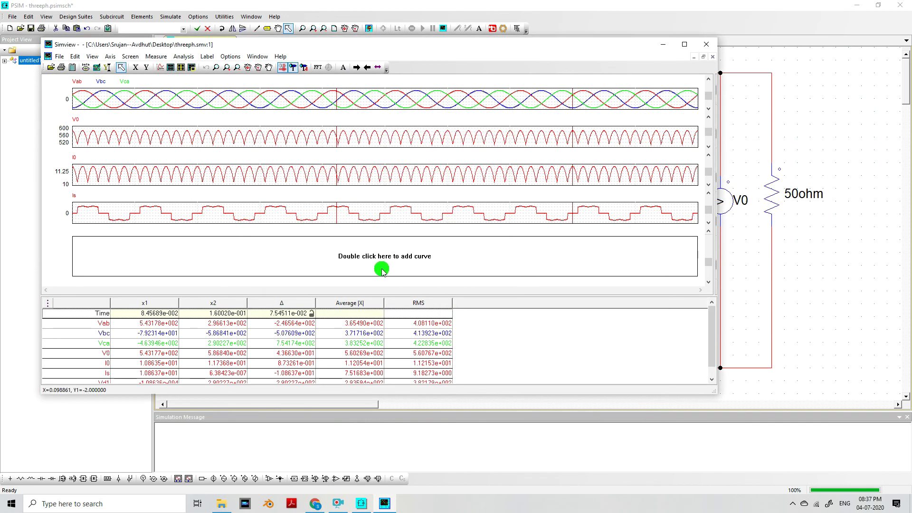
pyautogui.click(171, 67)
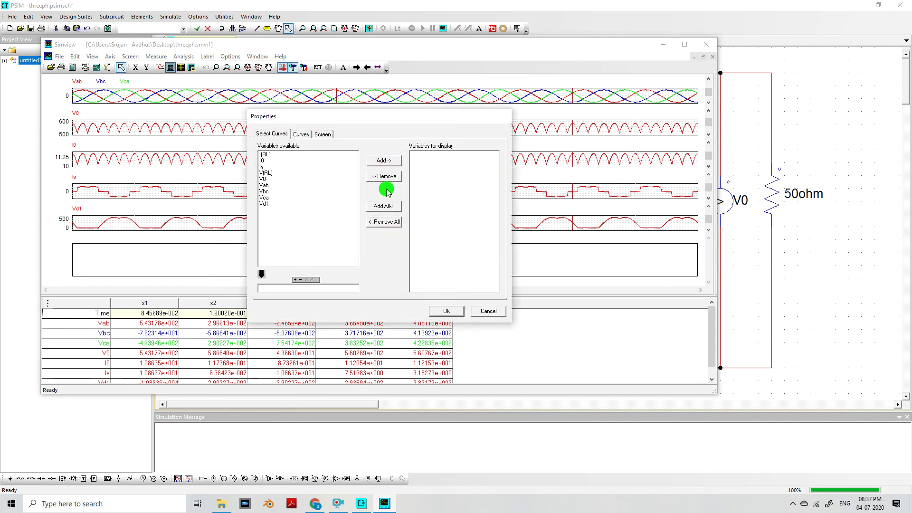
pyautogui.click(499, 311)
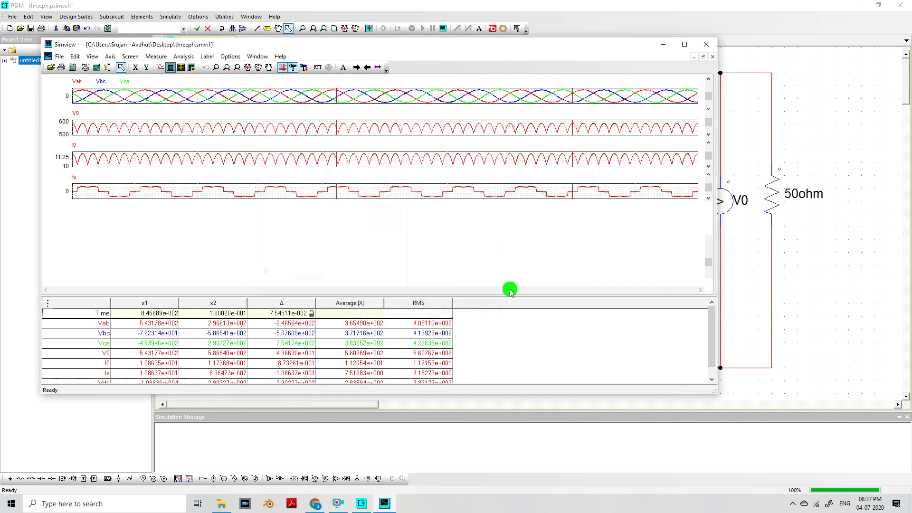
pyautogui.click(687, 45)
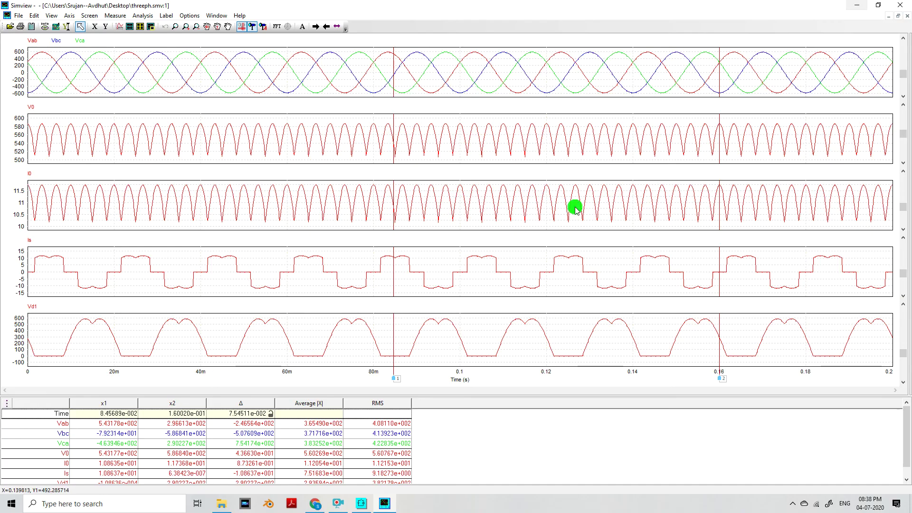
# Try combined vertical and horizontal measurement lines on the line-voltage plot and revert to vertical lines only
pyautogui.rightClick(10, 408)
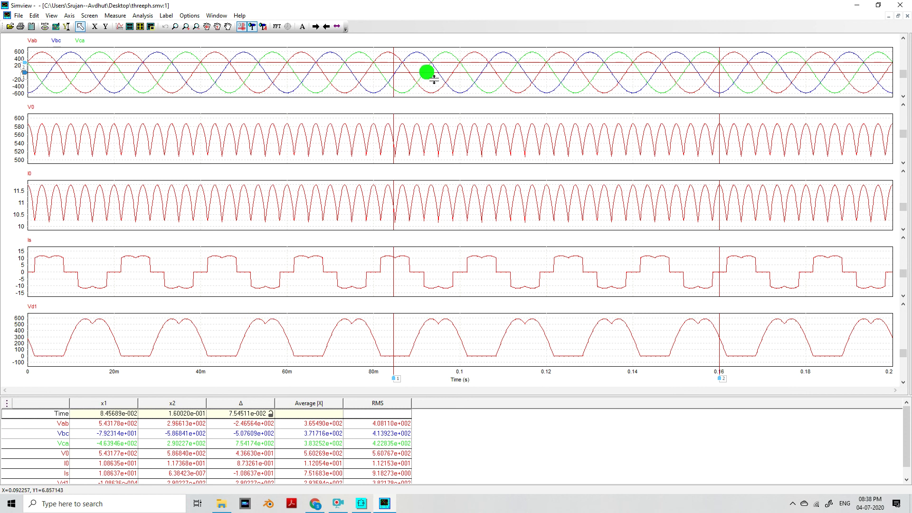
pyautogui.moveTo(434, 72); pyautogui.dragTo(432, 91)
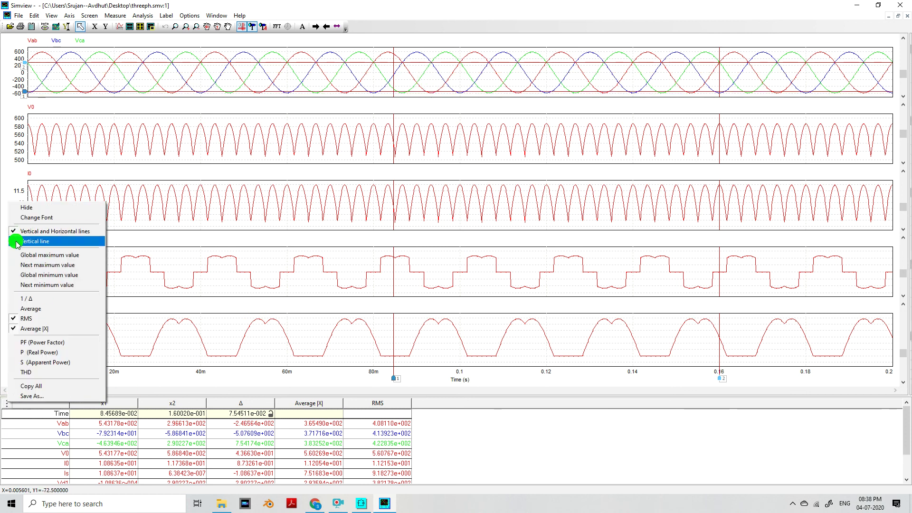
pyautogui.click(16, 243)
# Hide the measurement table and turn off the measurement cursors on the waveform plots
pyautogui.click(7, 404)
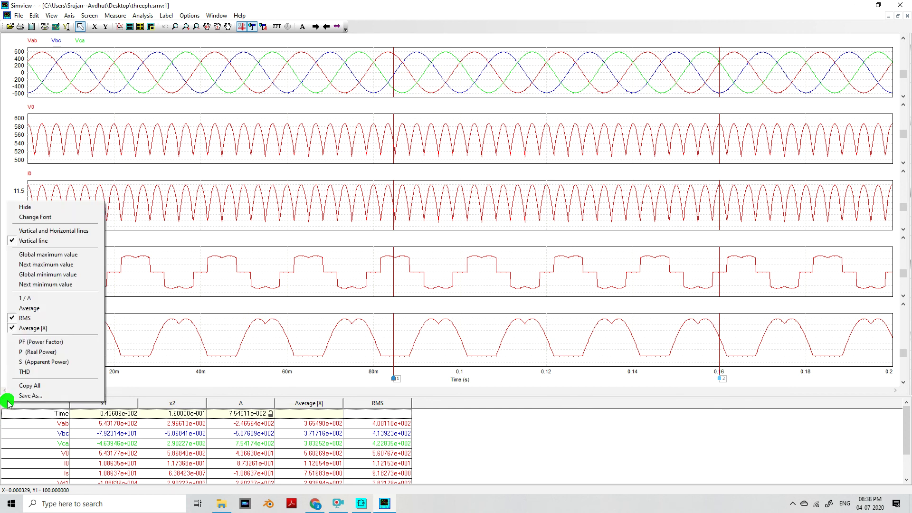
pyautogui.click(30, 206)
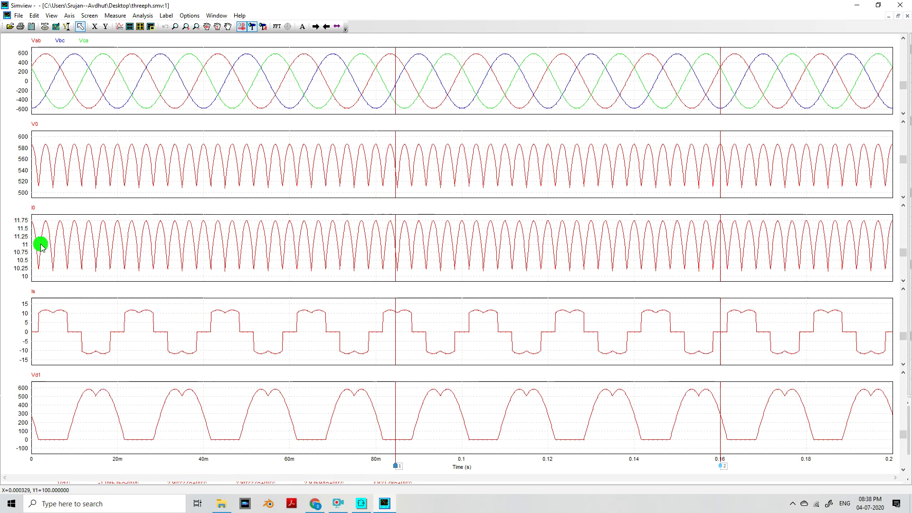
pyautogui.click(116, 15)
pyautogui.click(120, 27)
pyautogui.click(116, 16)
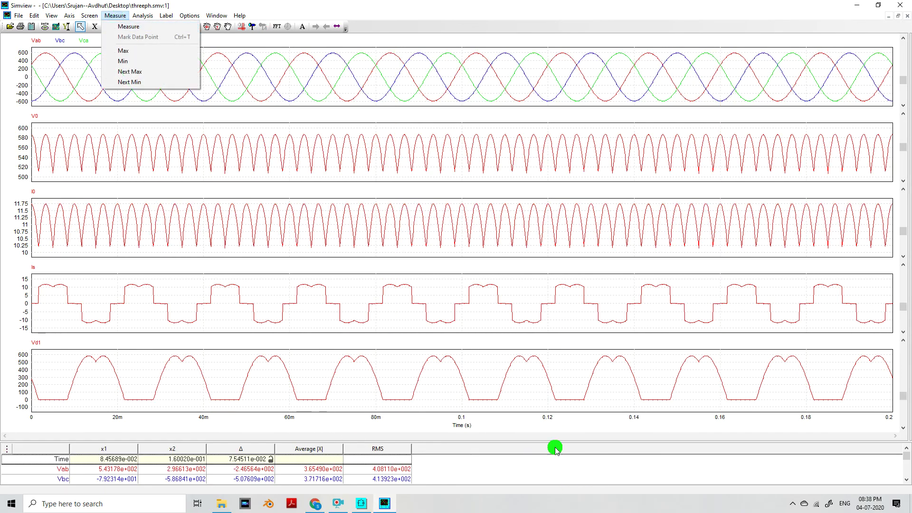
pyautogui.click(544, 476)
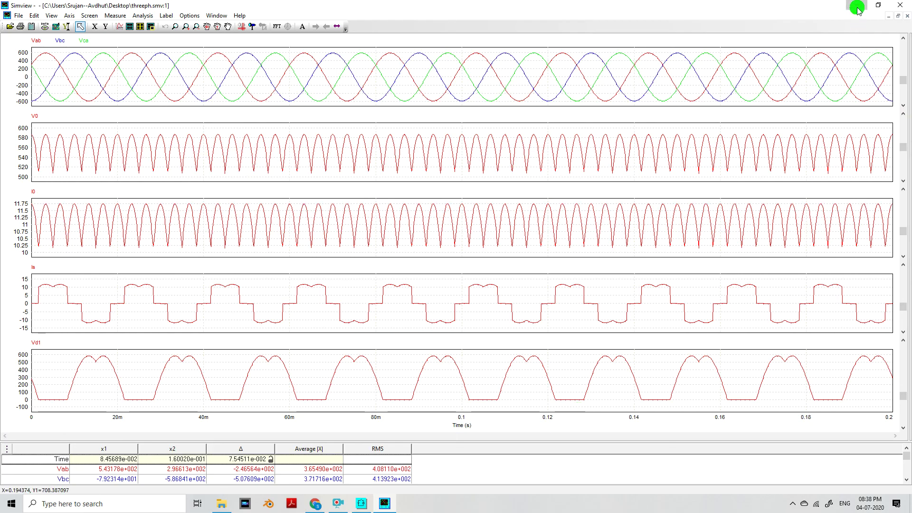
# Switch back to PSIM, deselect the Vd1 probe and review the rectifier schematic
pyautogui.click(858, 7)
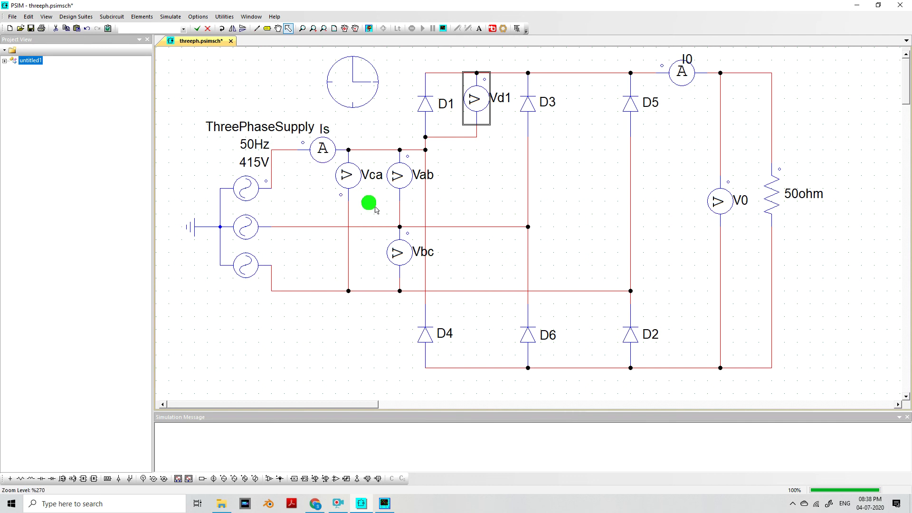
pyautogui.click(456, 207)
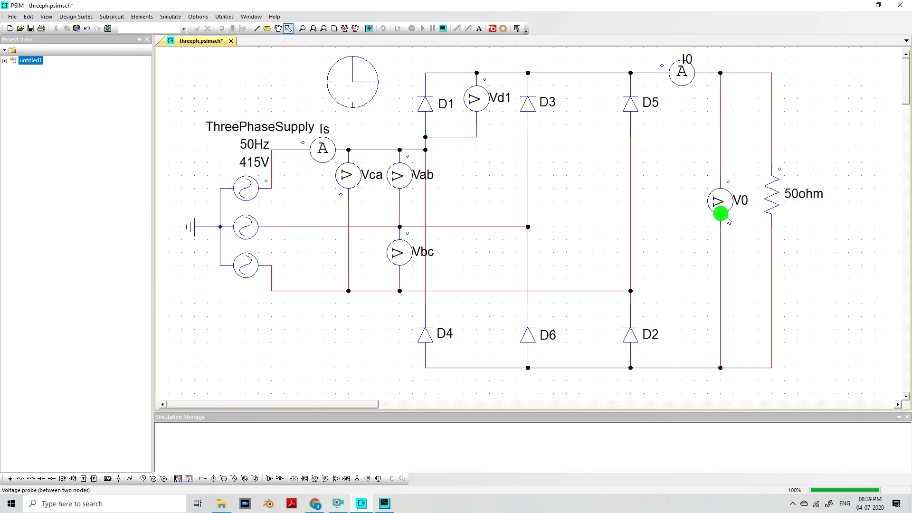
pyautogui.moveTo(360, 404); pyautogui.dragTo(314, 405)
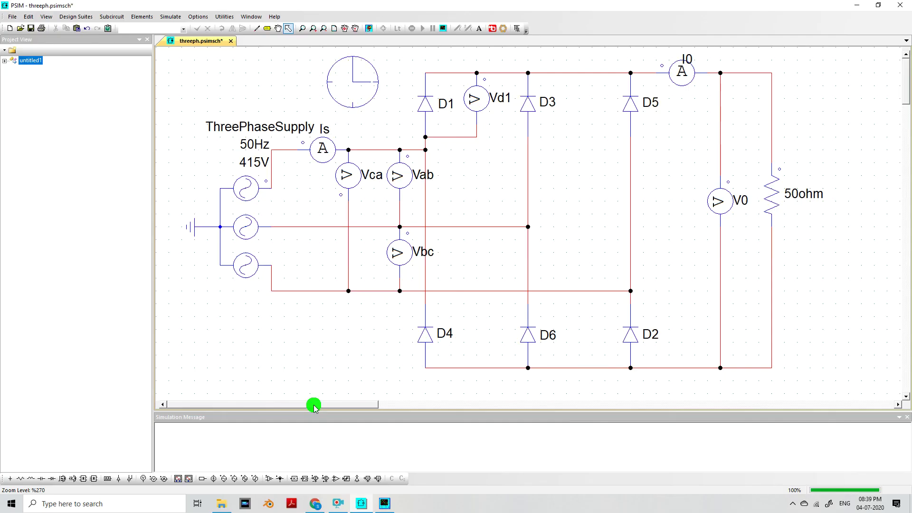